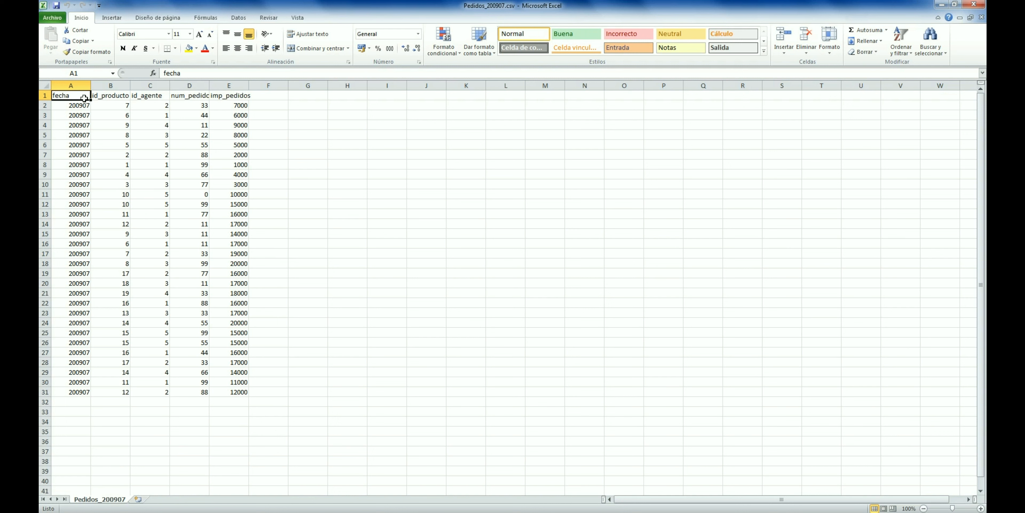
- Examine the column headers from id_producto to imp_pedidos in Pedidos_200907.csv and close the workbook
left_click(103, 97)
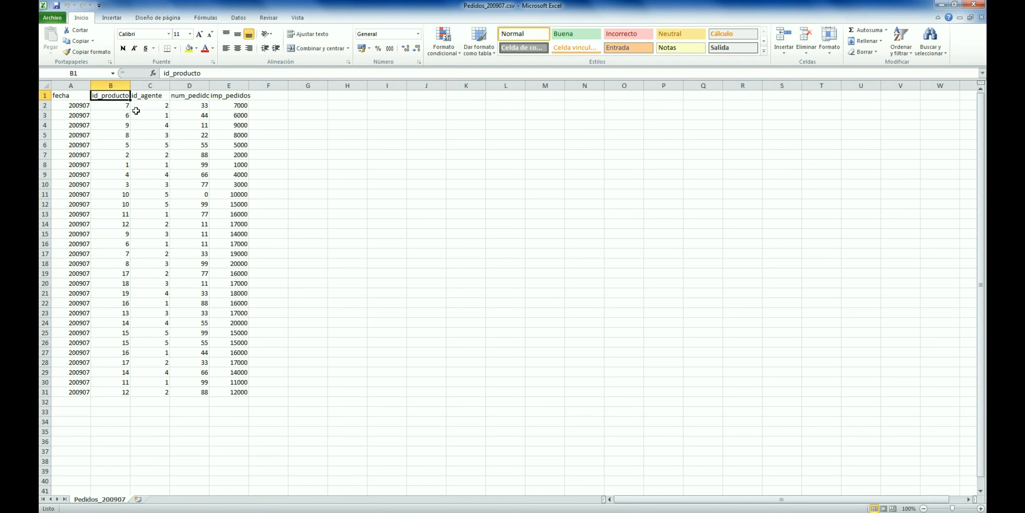
left_click(157, 97)
left_click(197, 97)
left_click(231, 97)
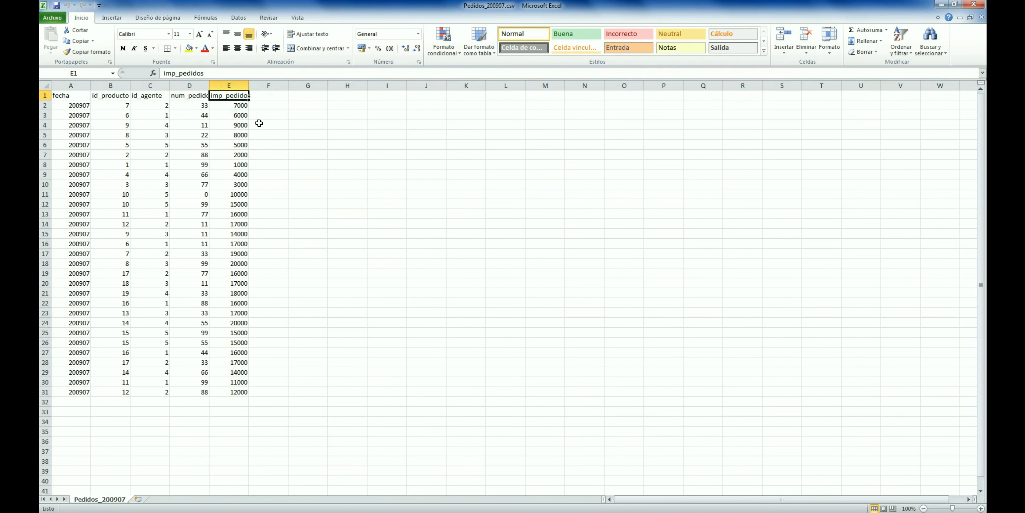
left_click(974, 4)
- Review the order files Pedidos_200907.csv through Pedidos_201002.csv in recepcion_ficheros and the table queries in MySQL Query Browser
left_click(444, 176)
left_click(174, 74)
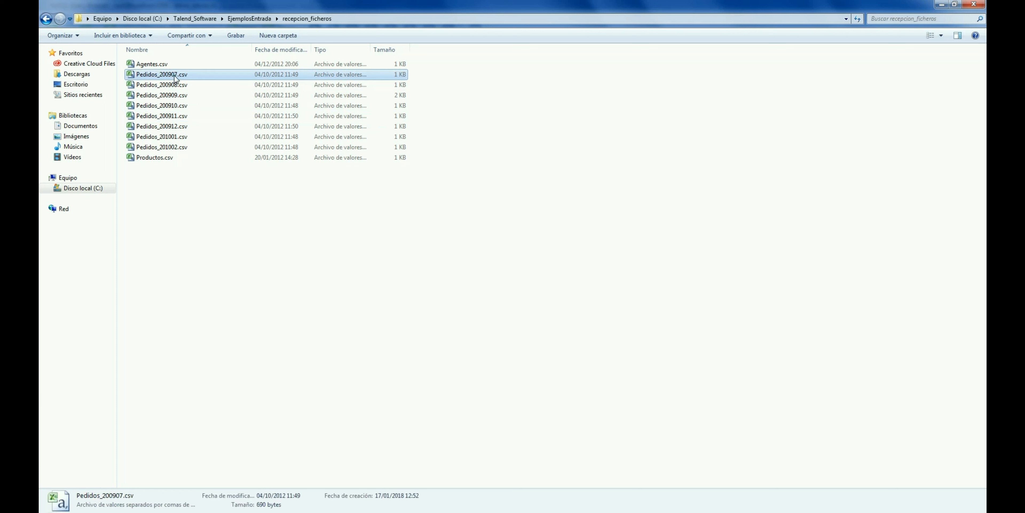
left_click(172, 147, "shift")
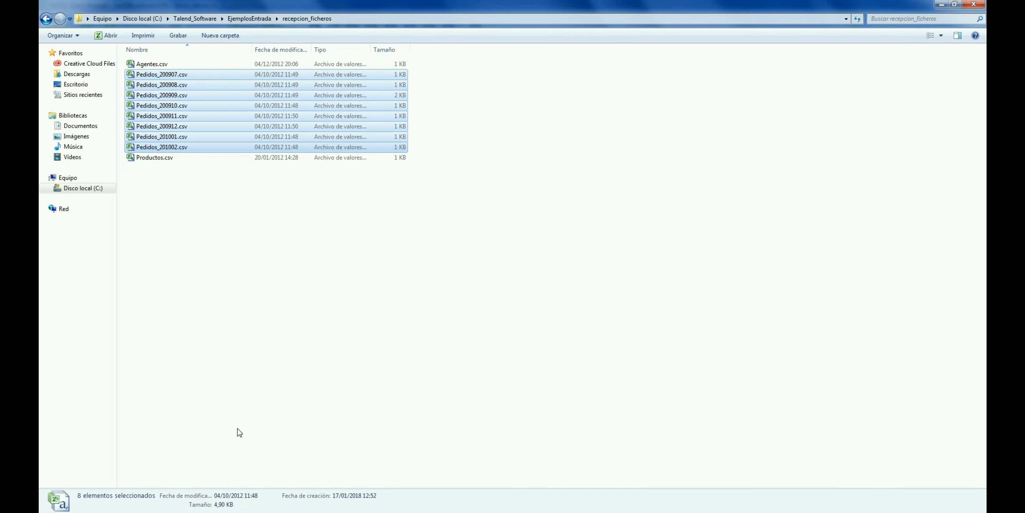
key("alt+Tab")
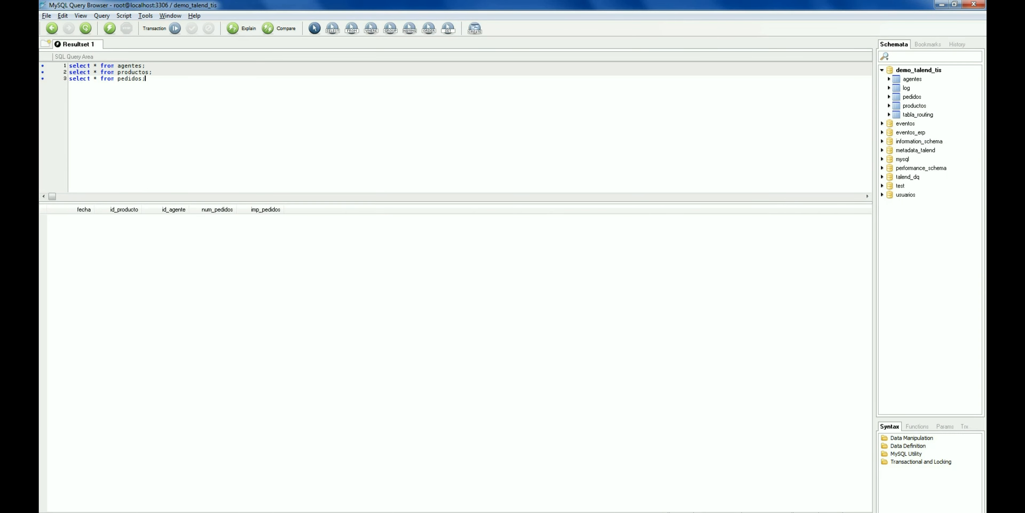
- Switch to Talend Open Studio and create a new job named Job_CargaPedidos under Job Designs
key("alt+Tab")
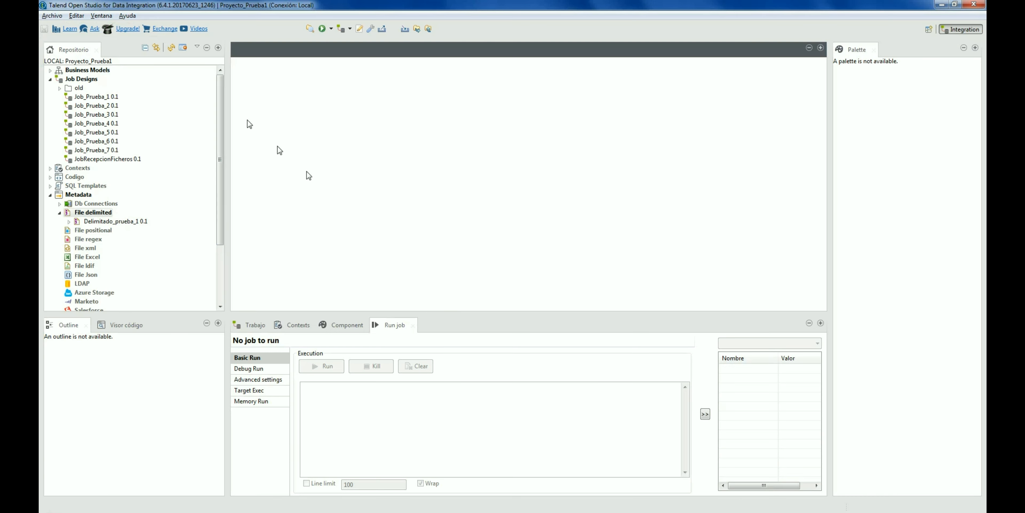
right_click(88, 81)
left_click(110, 88)
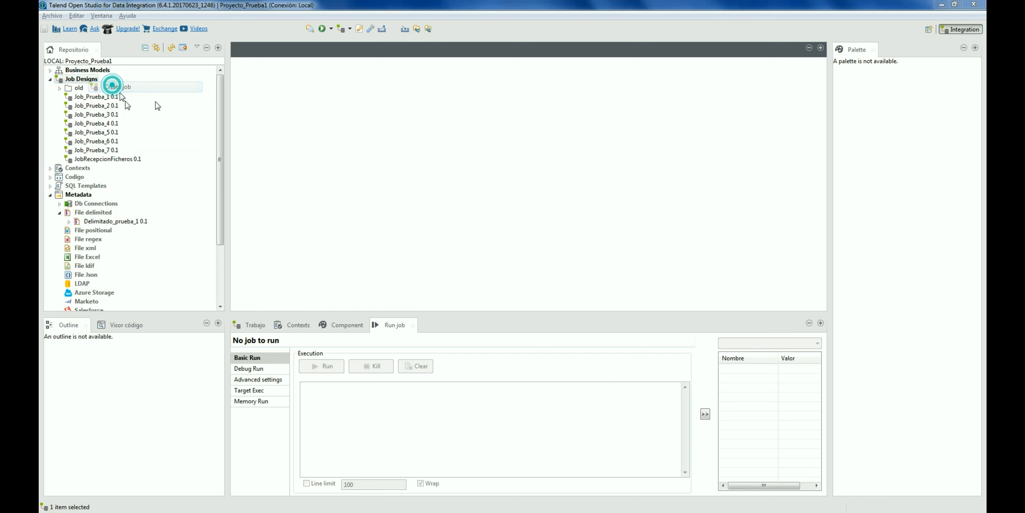
type("Job_CargaPedidos")
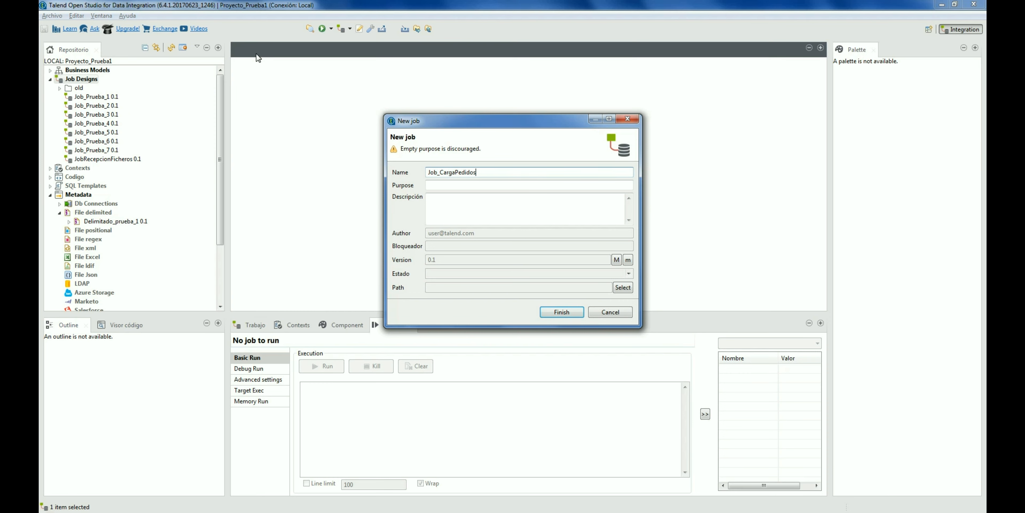
key("Return")
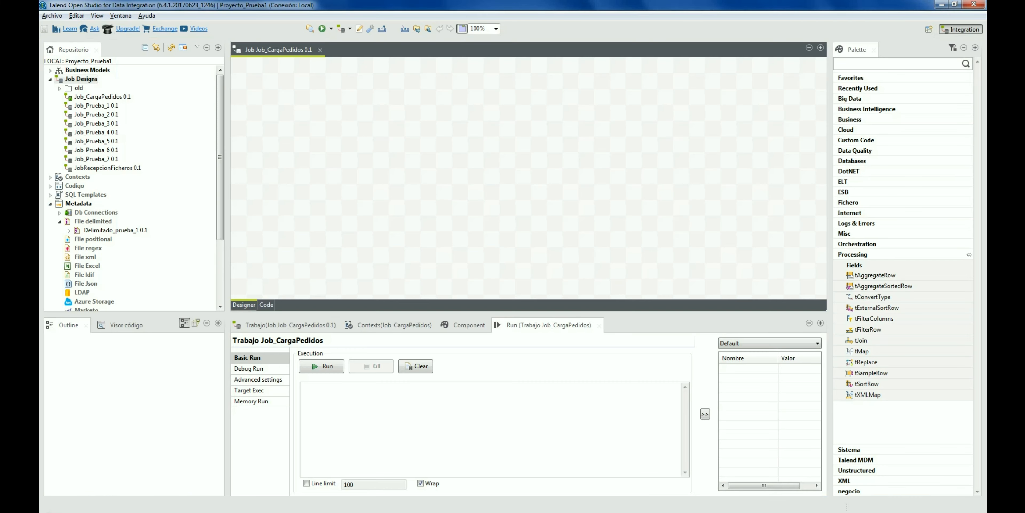
- Start a new delimited file definition in the metadata repository and name it FicheroPedidos
left_click(101, 223)
left_click(103, 231)
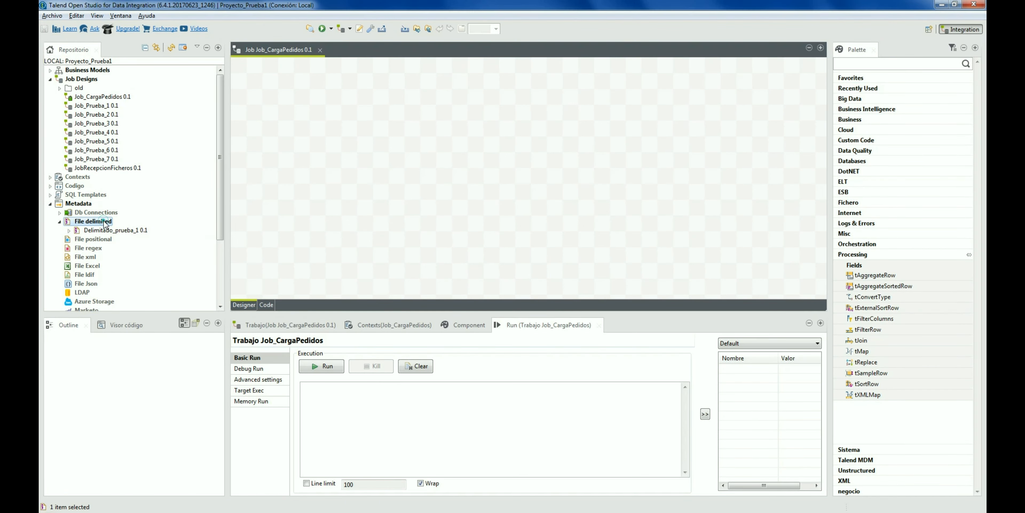
right_click(116, 222)
left_click(163, 225)
type("F")
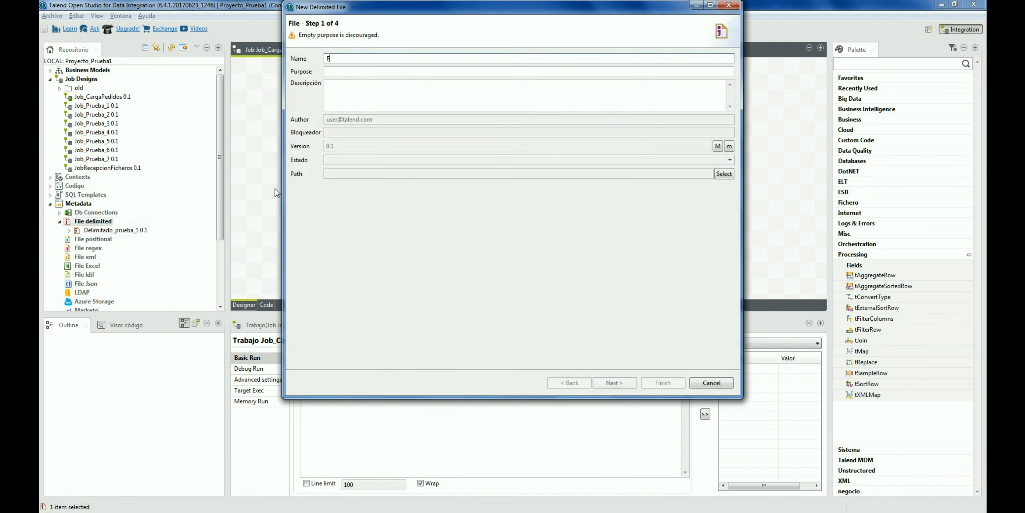
type("icheroPedidois")
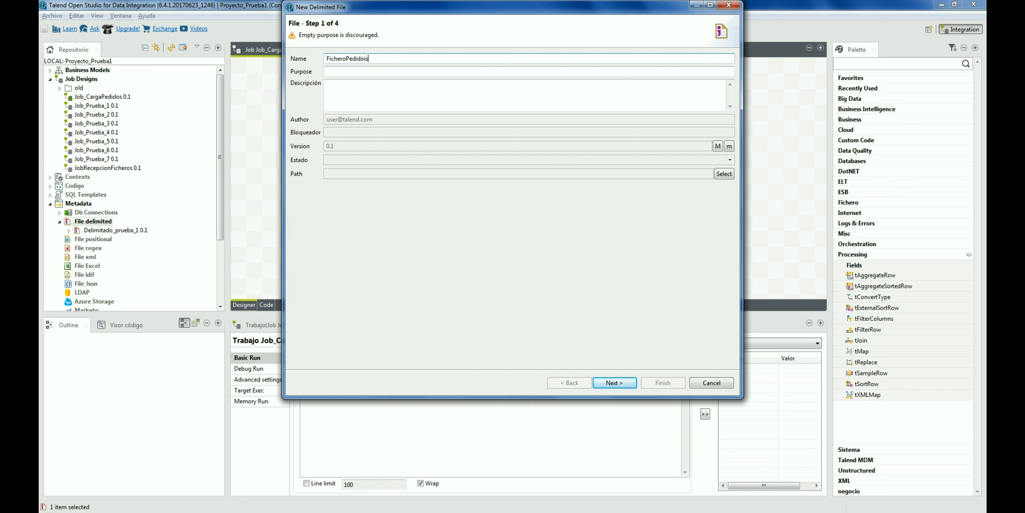
key("Return")
- Set Pedidos_200907.csv from the FicherosOriginales folder as the source file of the delimited file definition
left_click(716, 85)
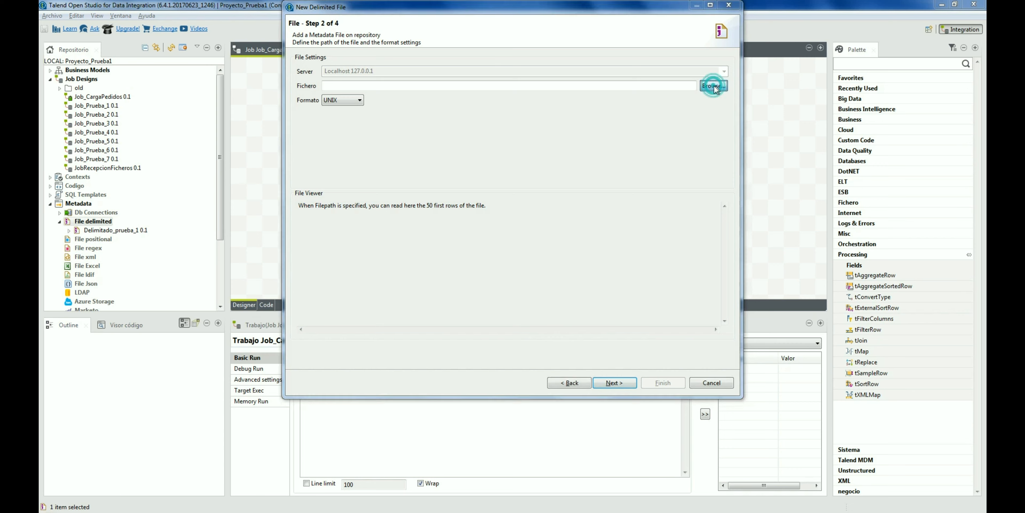
left_click(416, 94)
left_click(416, 94)
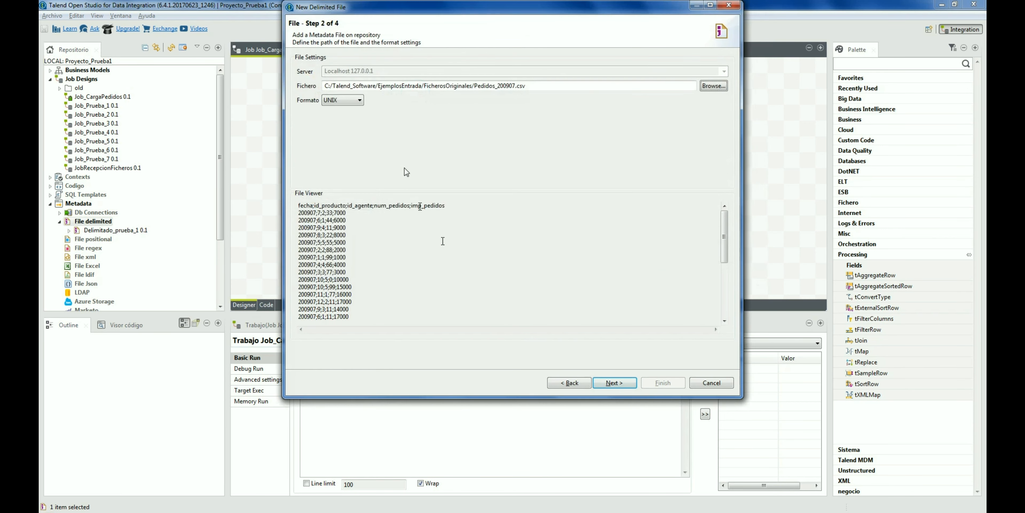
left_click(613, 382)
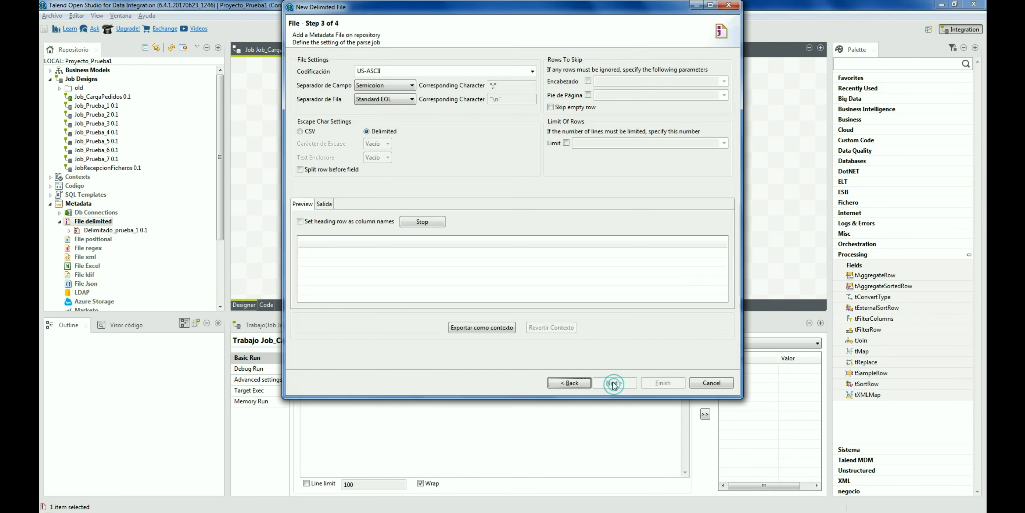
- Use the file's heading row as column names, refresh the preview, and continue to the schema definition
left_click(343, 222)
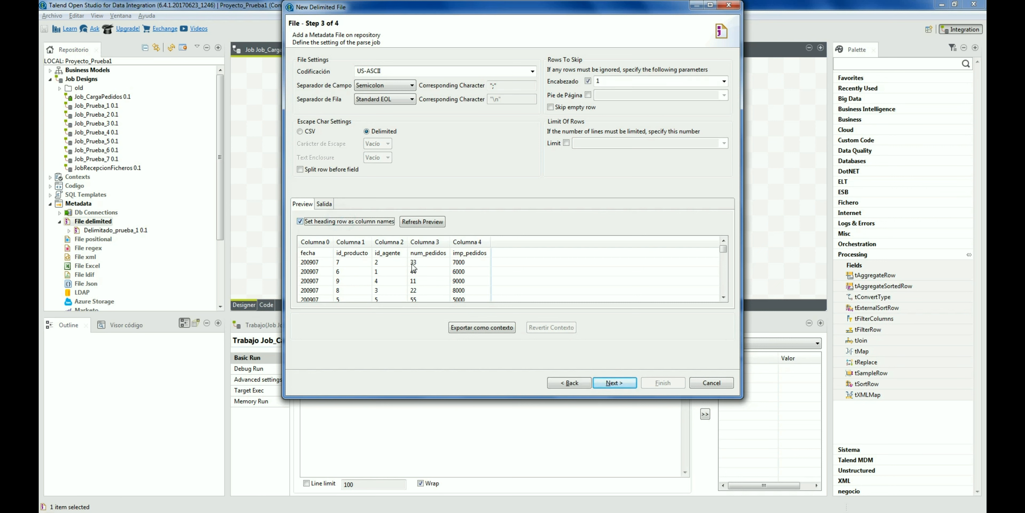
left_click(416, 222)
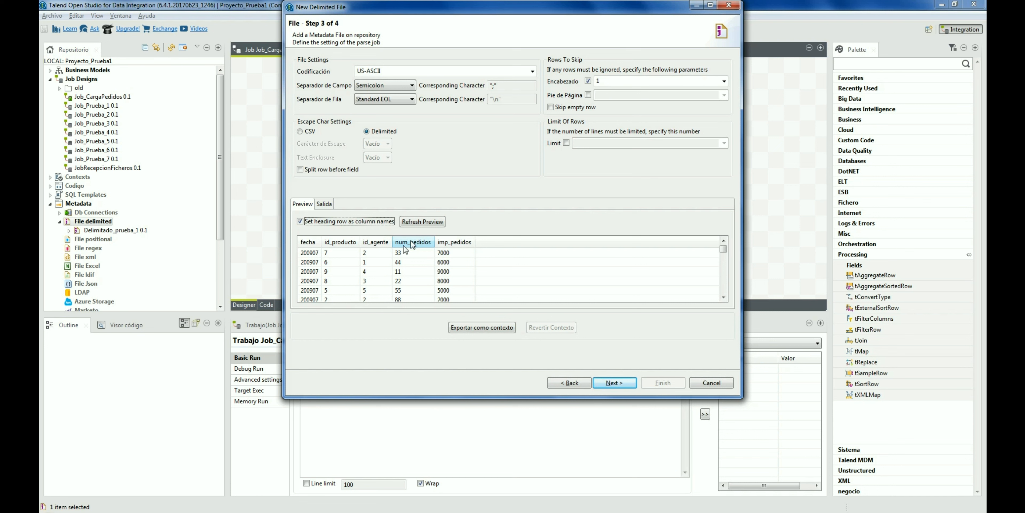
left_click(614, 382)
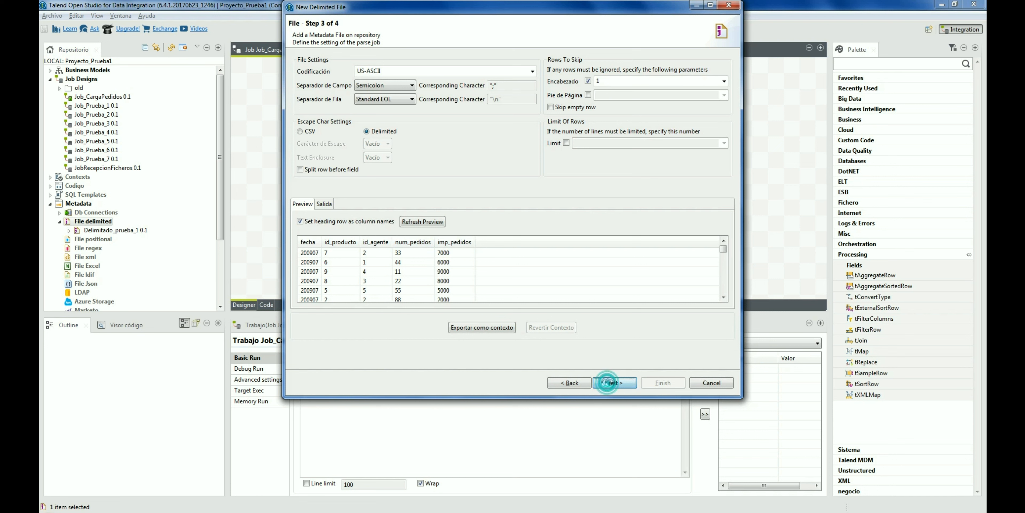
- Clear the length of all five schema columns, from fecha to imp_pedidos, and finish the file definition
left_click(584, 233)
left_click(585, 241)
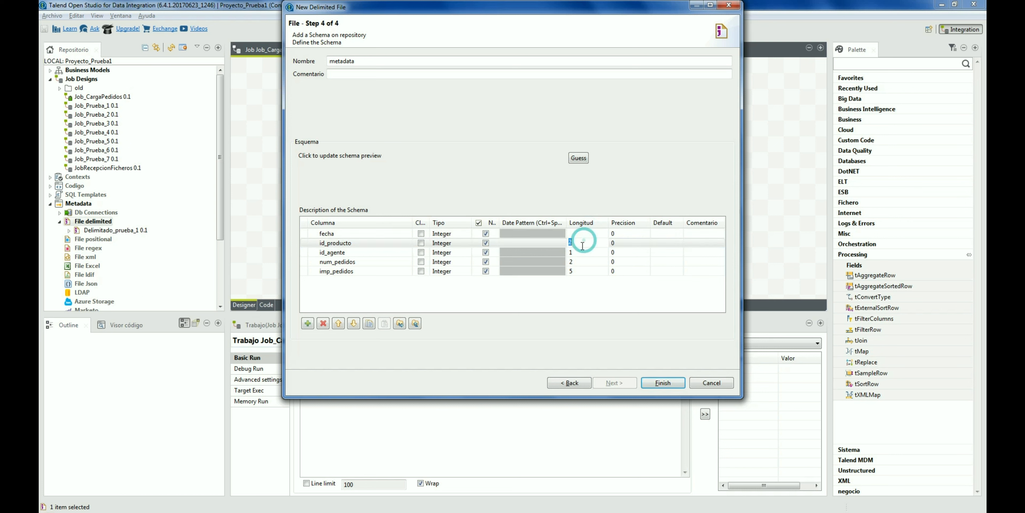
key("Delete")
left_click(583, 251)
key("Delete")
left_click(584, 261)
key("Delete")
left_click(584, 271)
key("Delete")
left_click(666, 382)
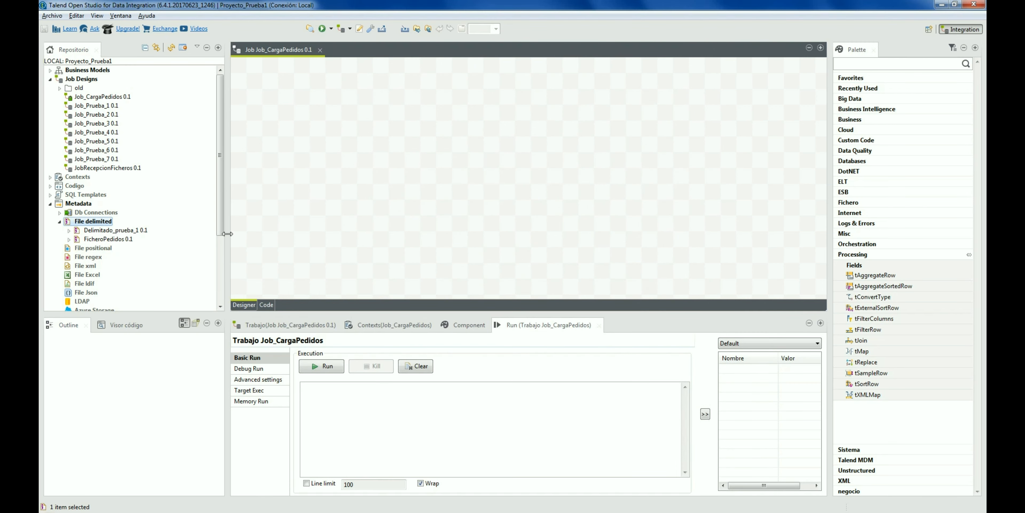
- Add the FicheroPedidos metadata to the job as a tFileInputDelimited component and place a tFileList component above it
left_click_drag(107, 239, 314, 193)
key("Return")
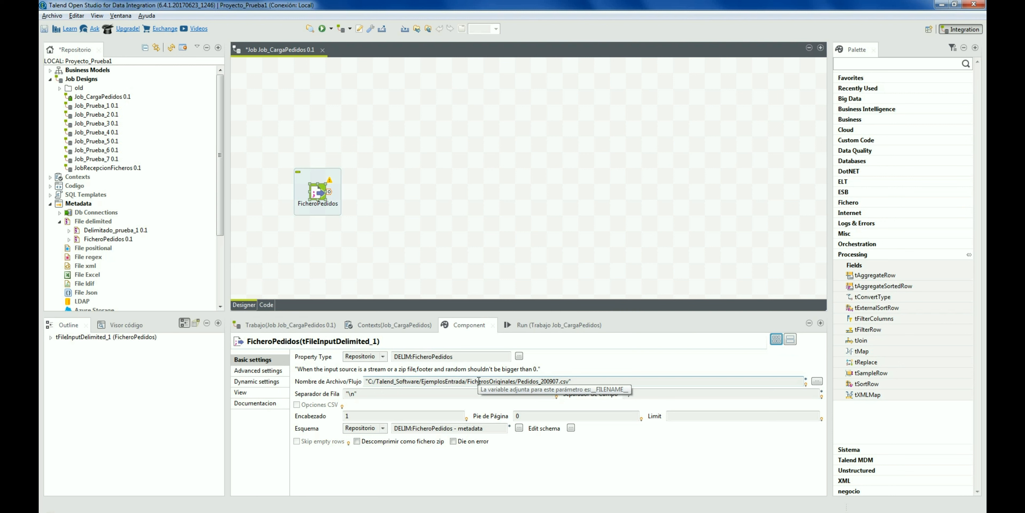
left_click(389, 102)
type("fil")
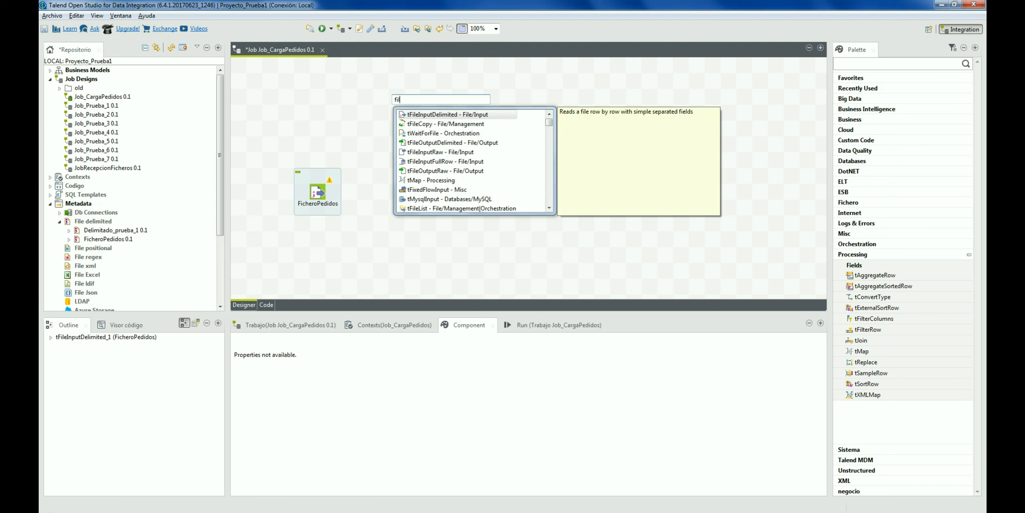
type("elist")
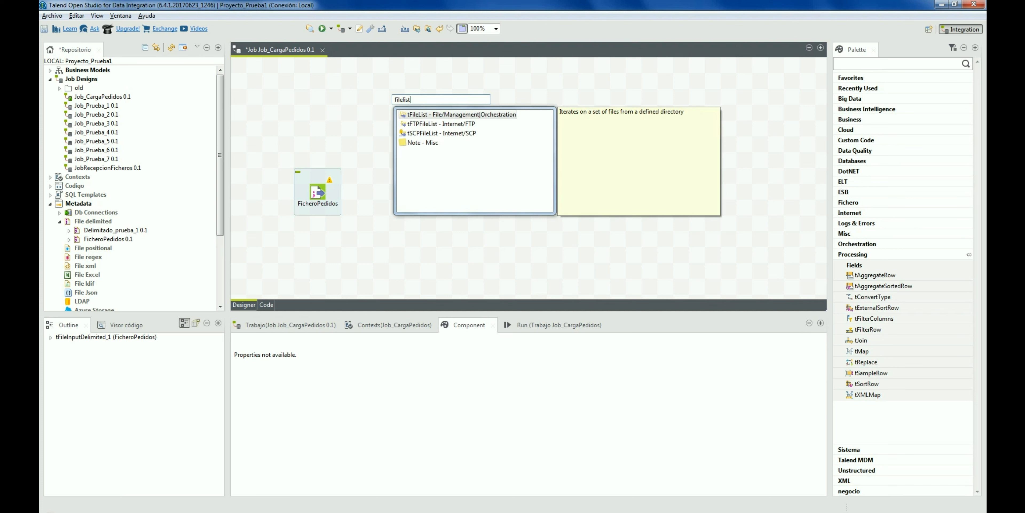
key("Return")
left_click_drag(403, 101, 336, 99)
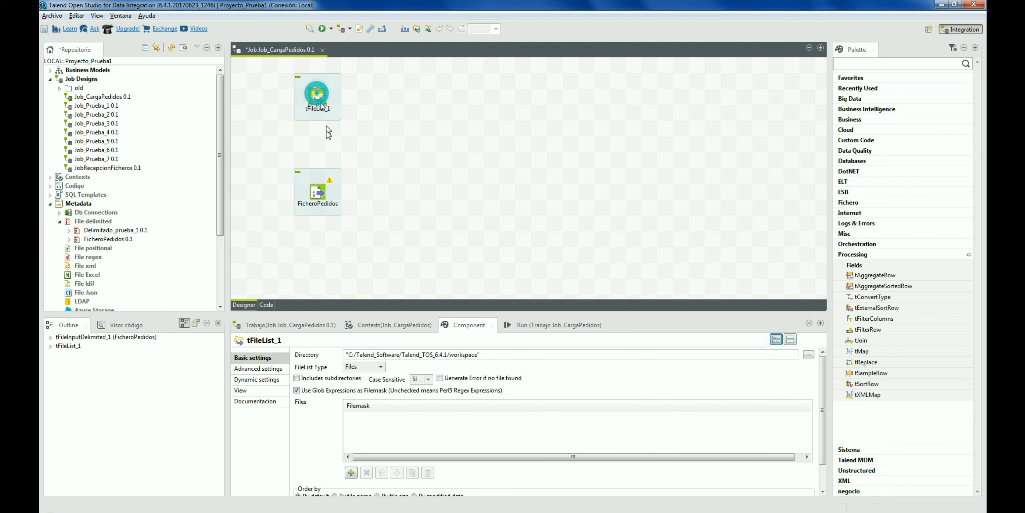
- Copy the path of the recepcion_ficheros folder from Windows Explorer and return to the Talend job
left_click(406, 512)
left_click(365, 18)
key("ctrl+c")
key("alt+Tab")
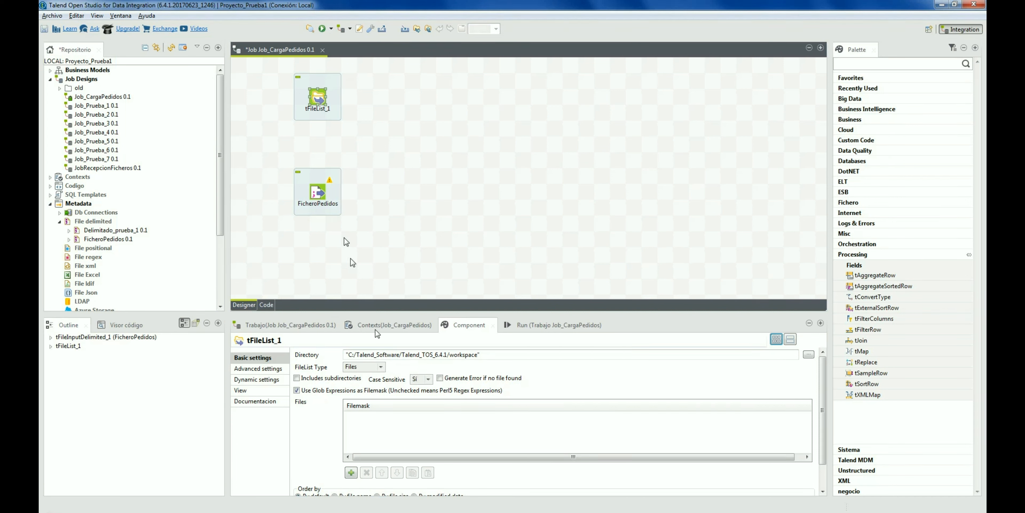
- Set the tFileList directory to "C:/Talend_Software/EjemplosEntrada/recepcion_ficheros", replacing the backslashes with forward slashes
left_click_drag(349, 355, 470, 359)
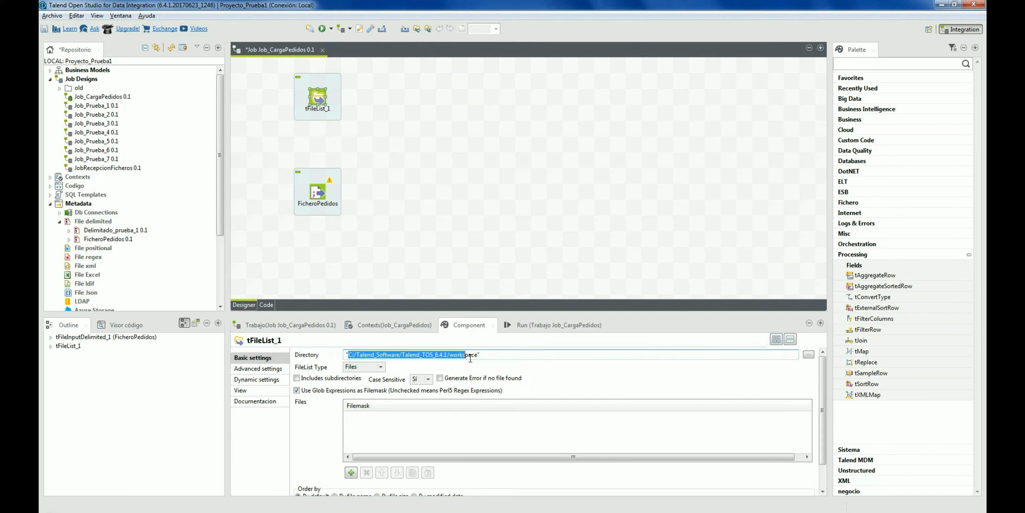
key("ctrl+v")
left_click_drag(354, 354, 357, 354)
type("/")
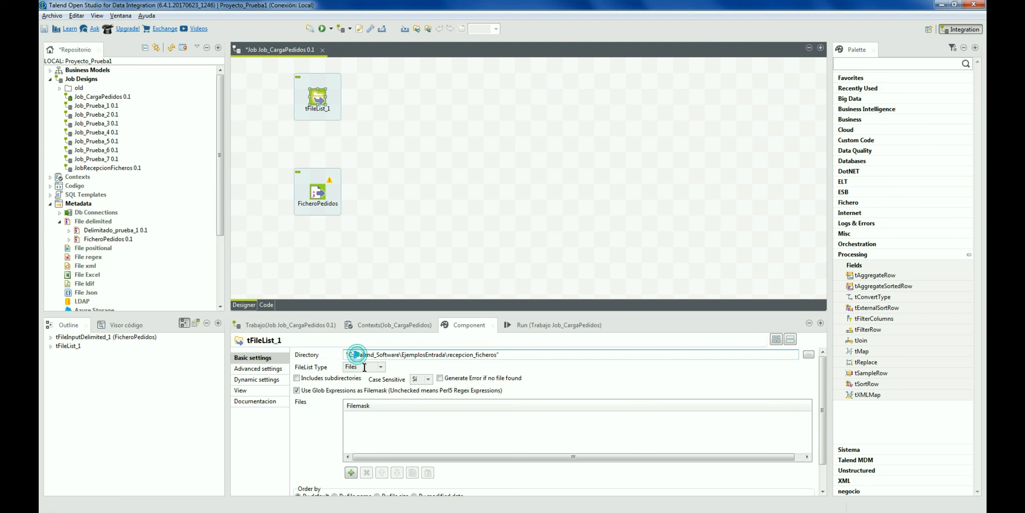
left_click(402, 354)
left_click_drag(445, 355, 448, 355)
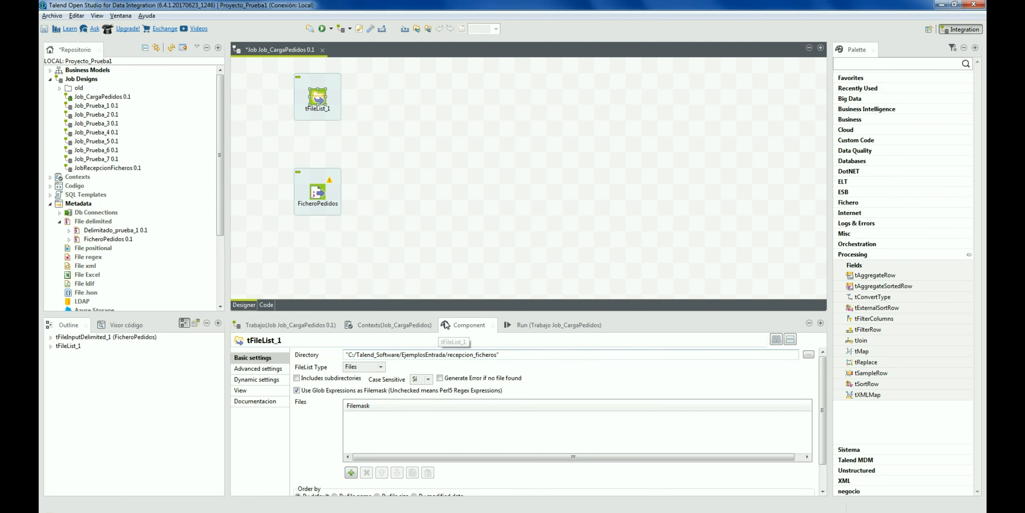
- Enlarge the component settings area and add the filemask "Pedidos*.csv" to the tFileList component
left_click_drag(449, 315, 449, 271)
left_click(352, 432)
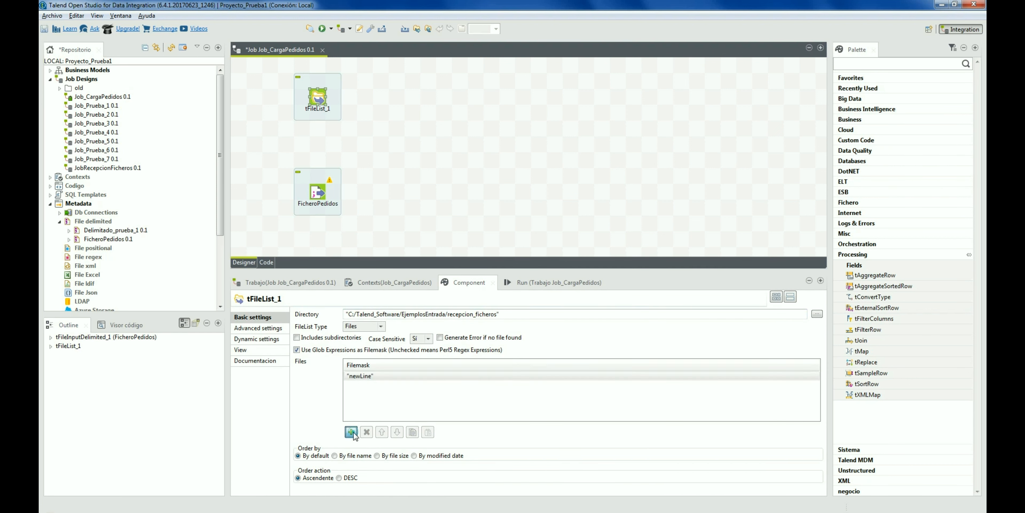
key("alt+Tab")
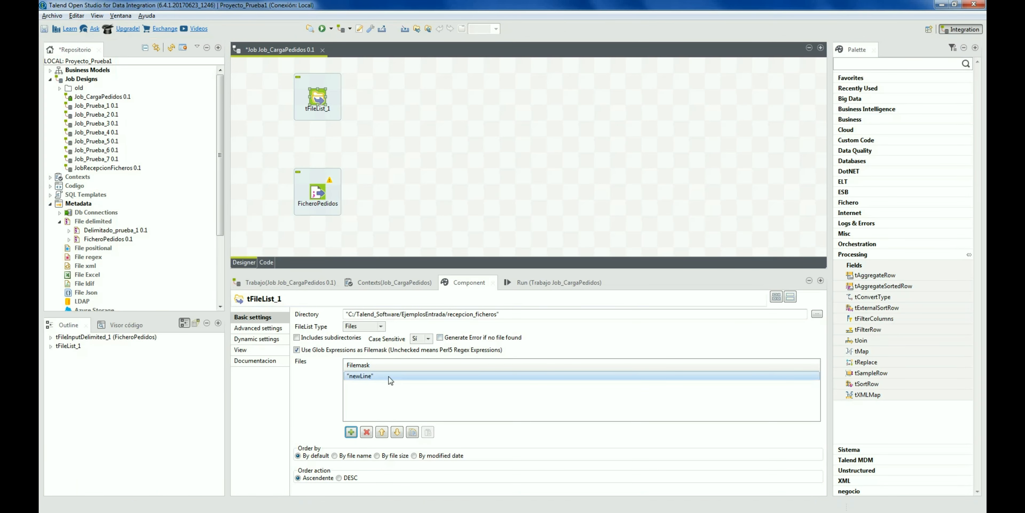
left_click(390, 381)
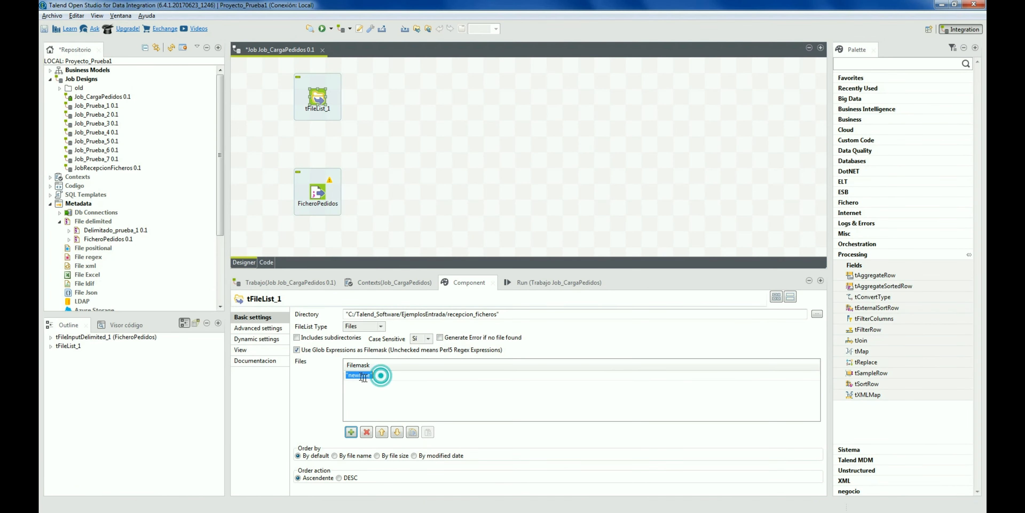
left_click_drag(348, 375, 370, 376)
type("Pedidos*.csv")
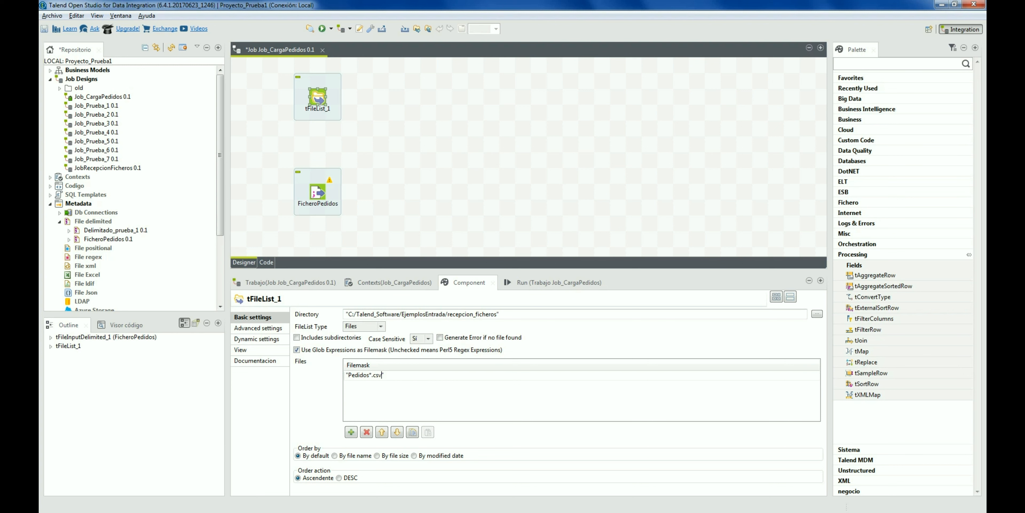
left_click(425, 377)
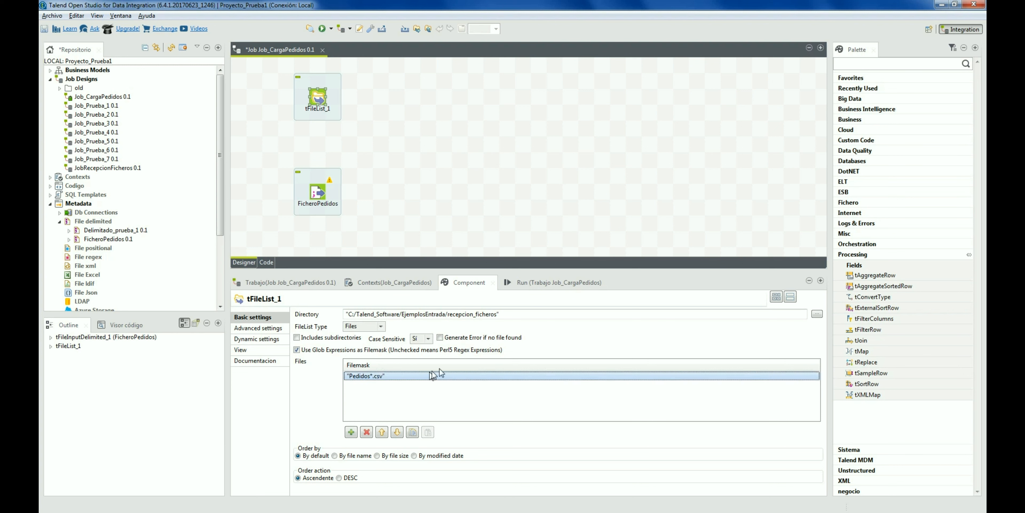
- Connect the tFileList component to FicheroPedidos with an Iterate link
left_click(439, 195)
right_click(319, 98)
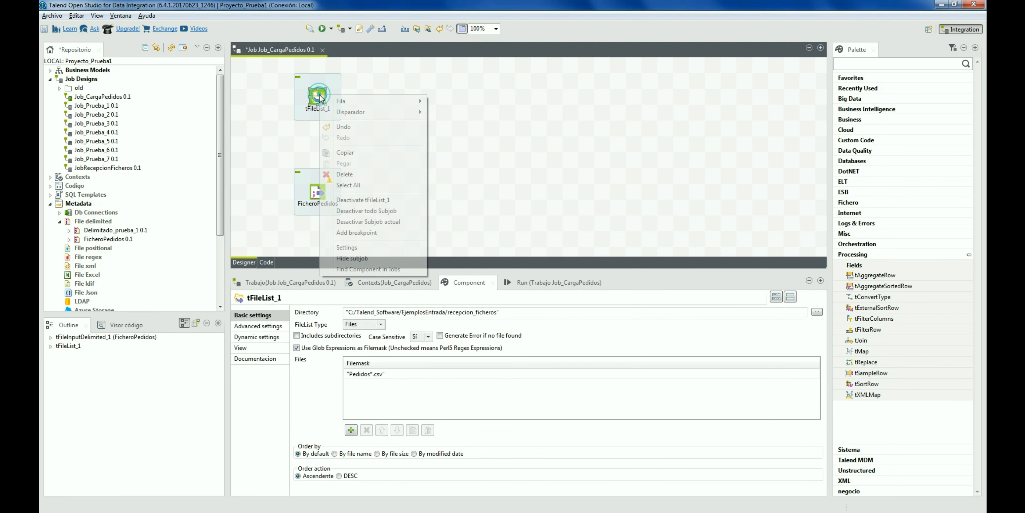
mouse_move(358, 101)
left_click(442, 102)
left_click(324, 194)
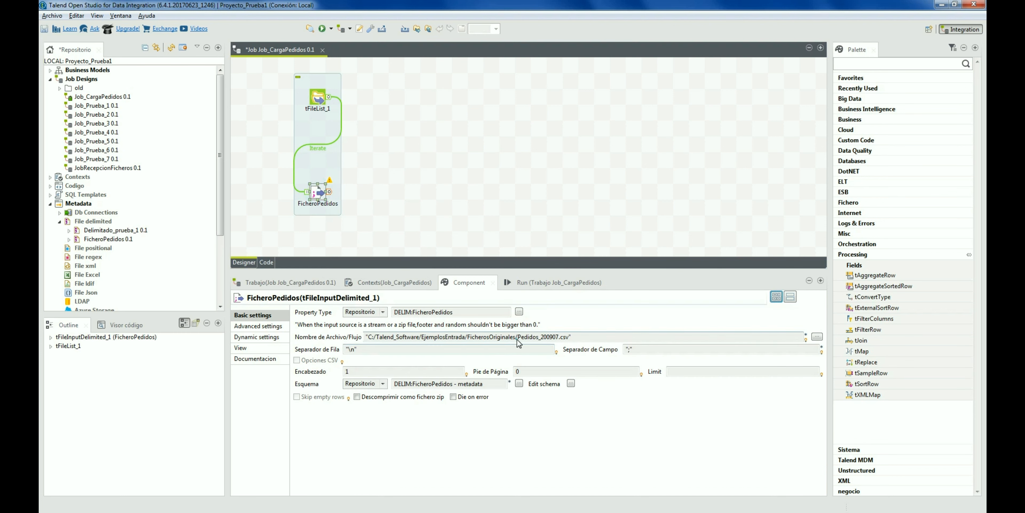
- Change FicheroPedidos to built-in properties and set its file name to the tFileList_1.CURRENT_FILEPATH variable
left_click(517, 338)
left_click(490, 235)
left_click(506, 272)
left_click_drag(553, 338, 351, 346)
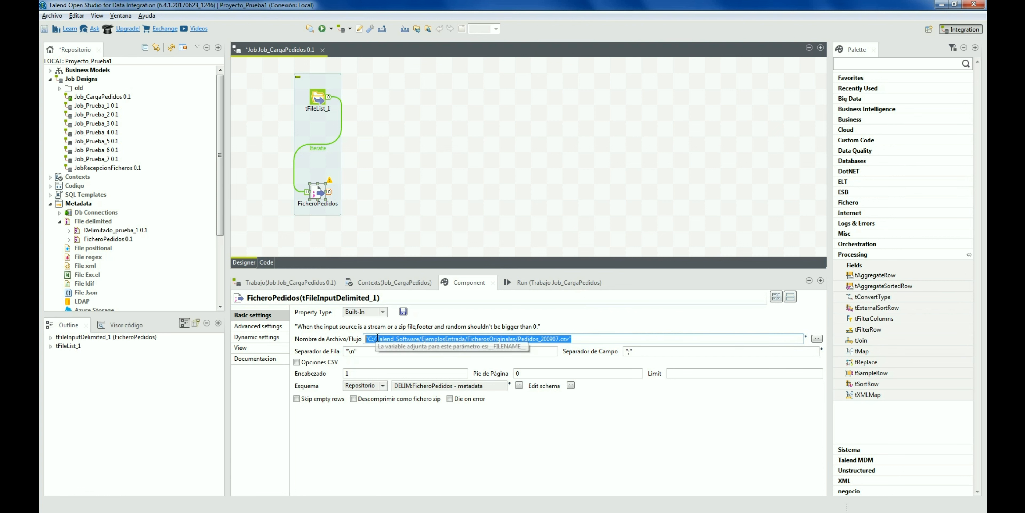
type("t")
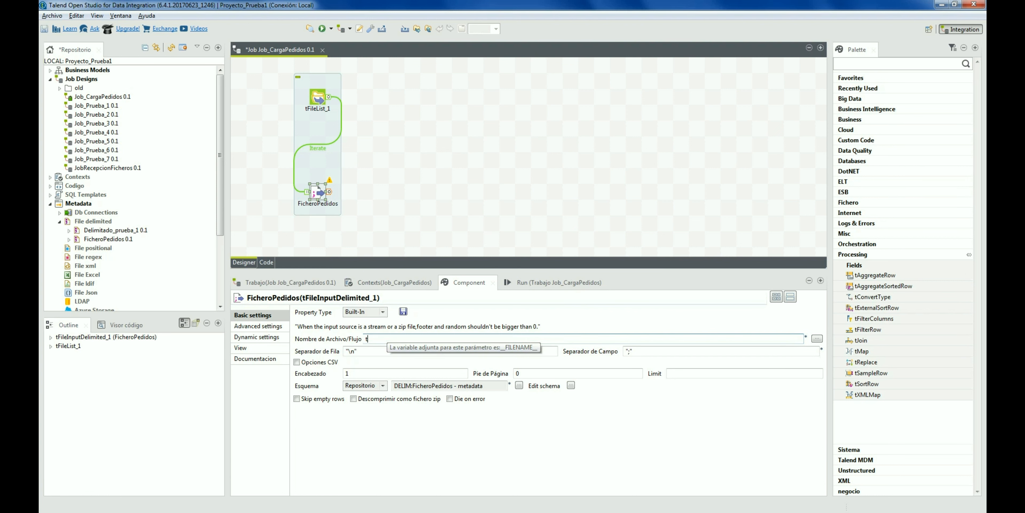
type("FileList")
key("ctrl+space")
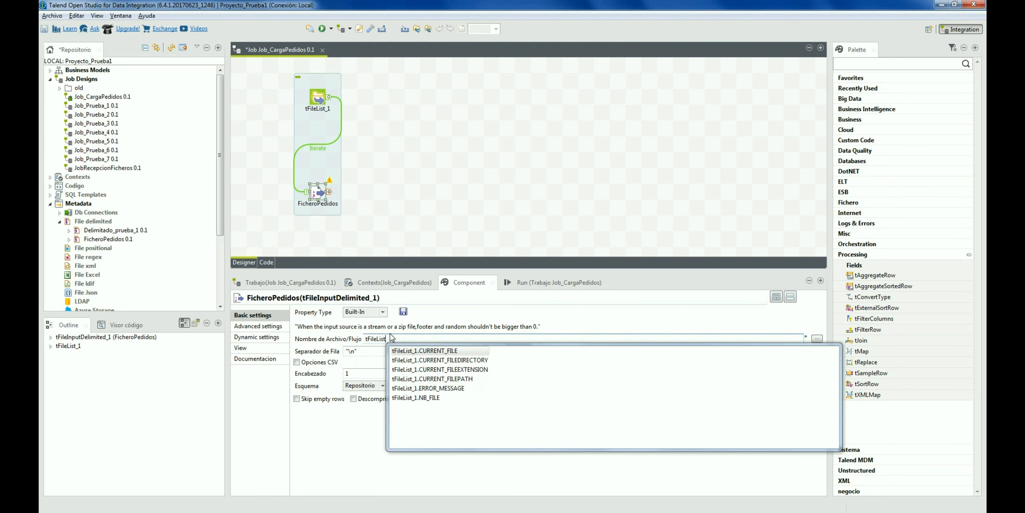
double_click(449, 377)
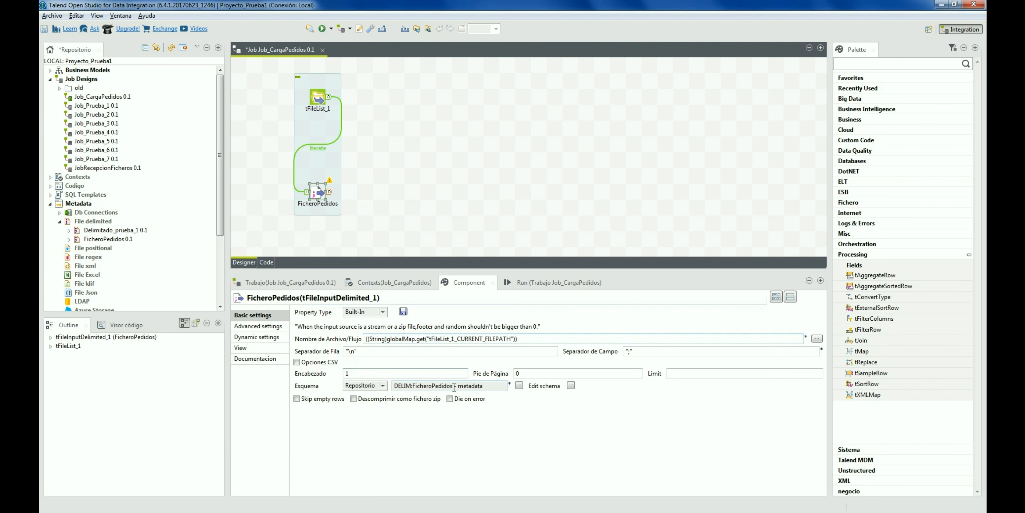
left_click(439, 195)
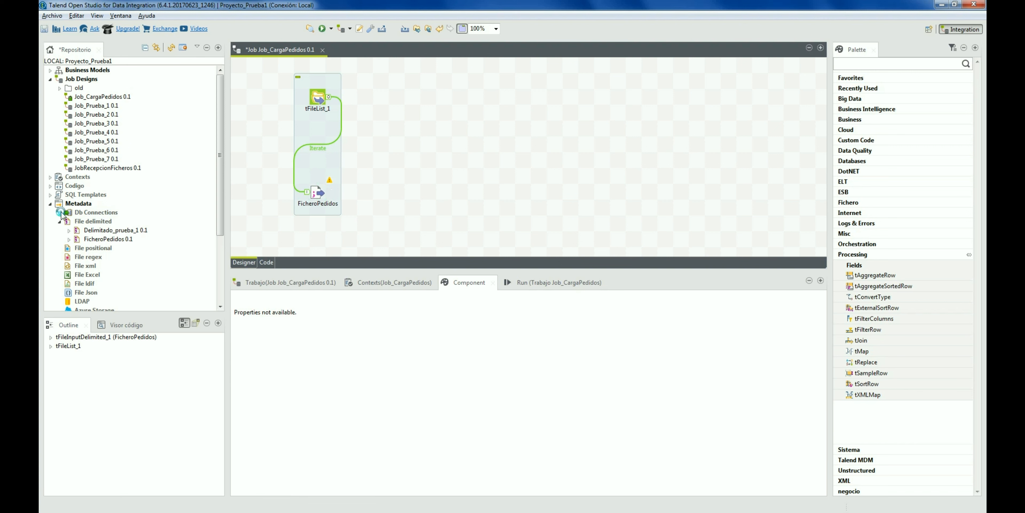
- Start extracting table schemas from the Conexion_Mysql_local_demo_talend_tis database connection
double_click(98, 213)
right_click(78, 216)
left_click(102, 221)
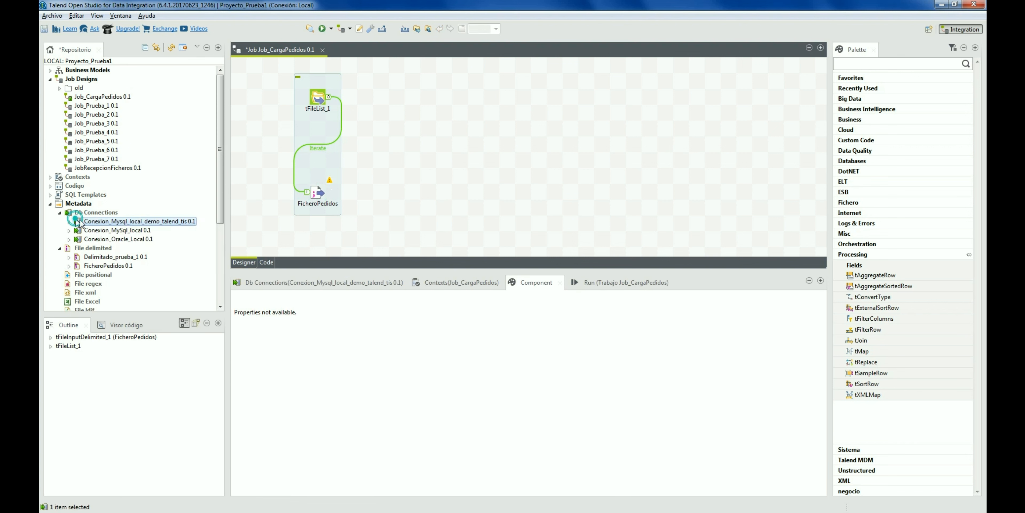
right_click(113, 224)
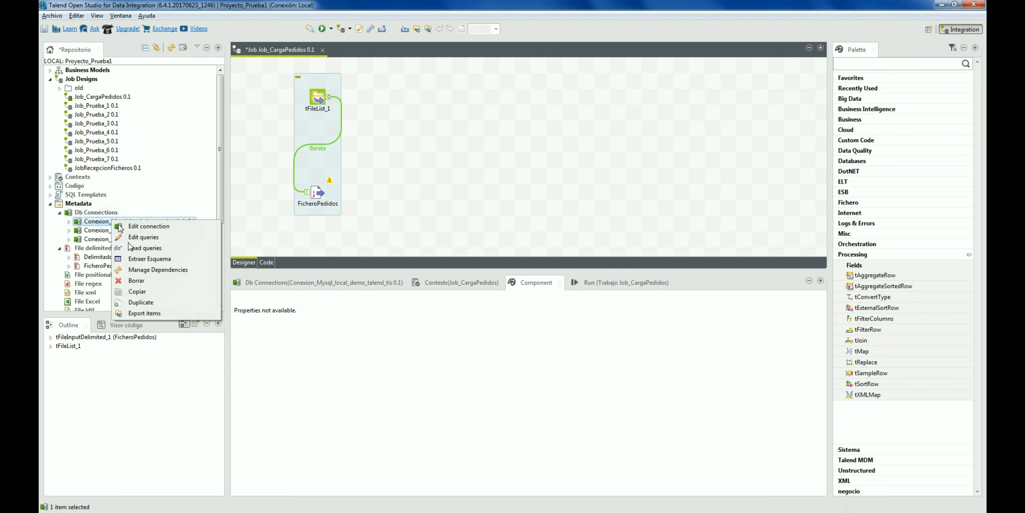
left_click(138, 258)
left_click(609, 356)
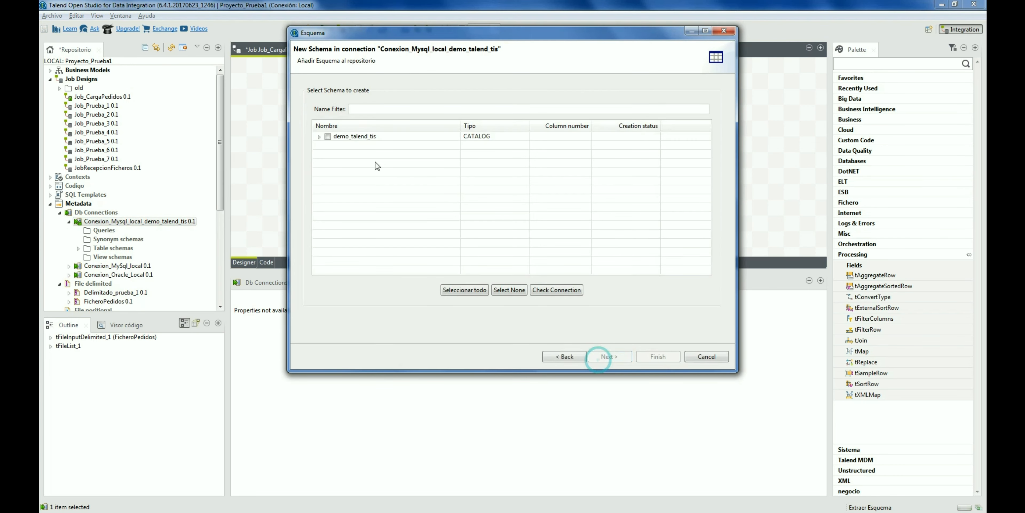
- Select the pedidos and productos tables in the demo_talend_tis catalog and add their schemas to the repository
left_click(320, 136)
left_click(337, 163)
left_click(337, 172)
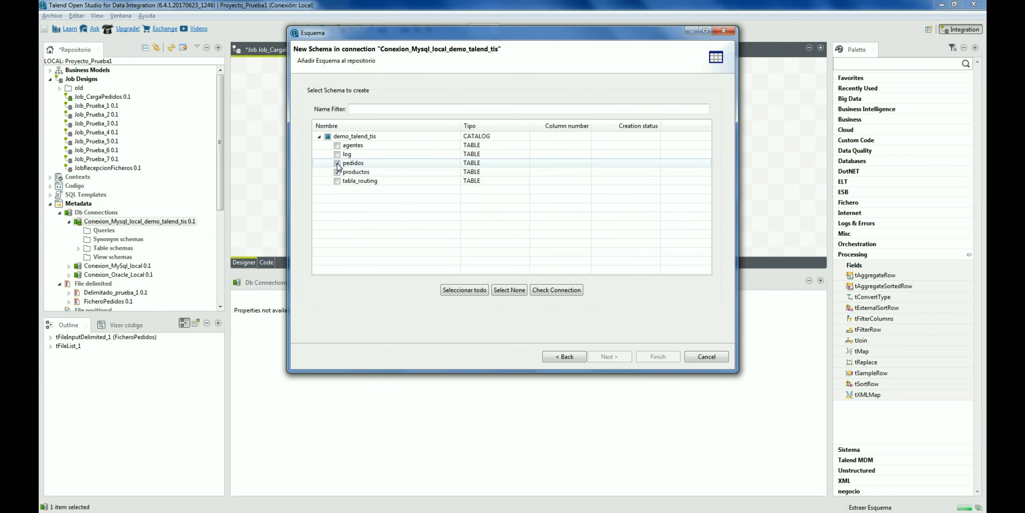
left_click(337, 163)
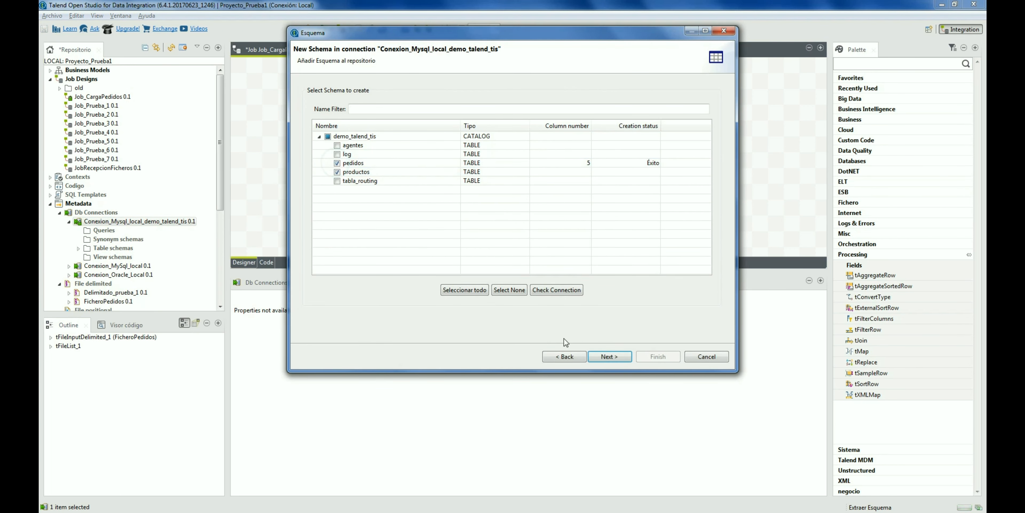
left_click(609, 356)
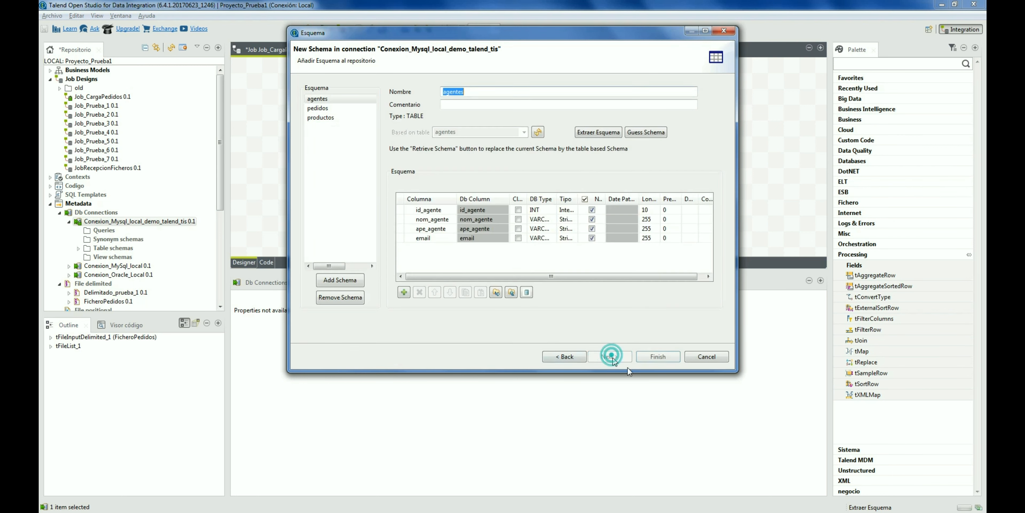
left_click(654, 357)
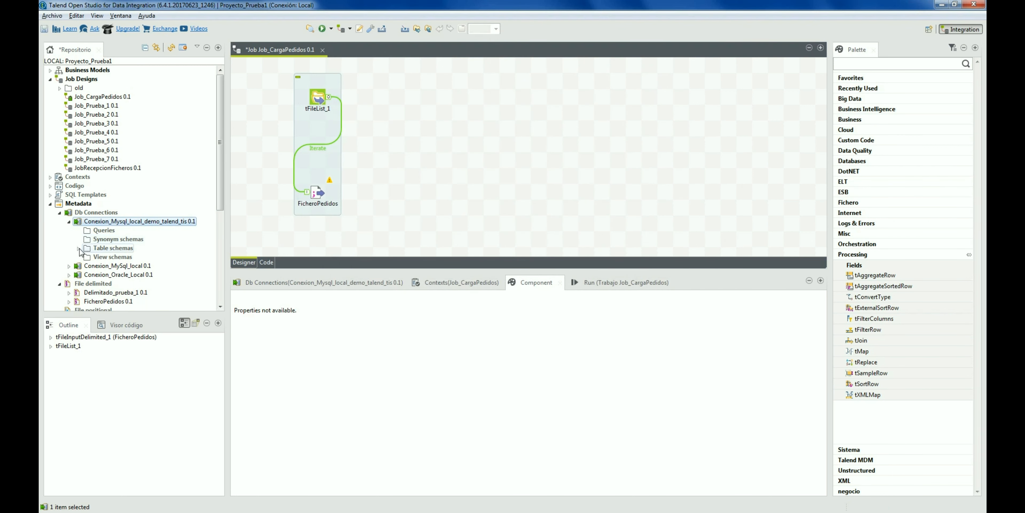
- Add the pedidos table schema to the job as a tMysqlOutput component beside FicheroPedidos
left_click(78, 247)
left_click_drag(109, 265, 454, 197)
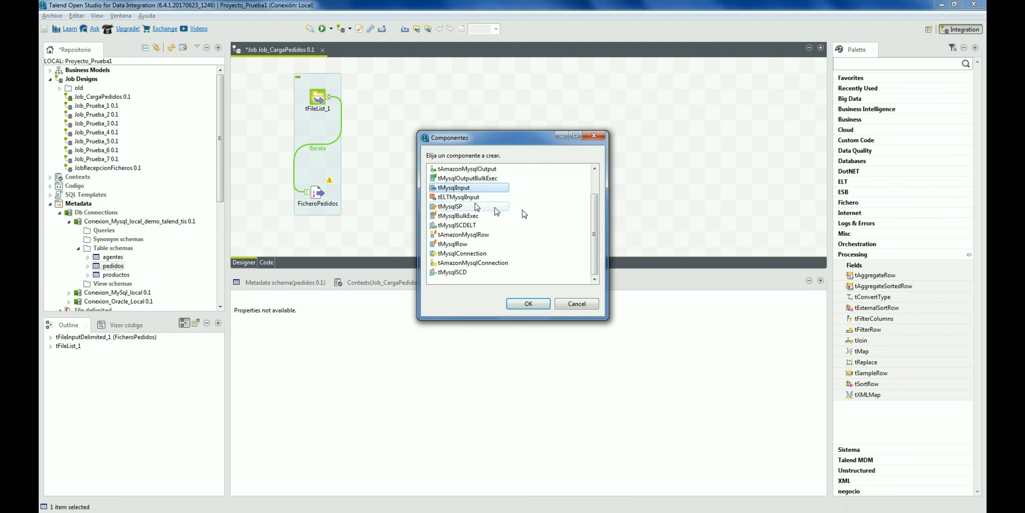
double_click(464, 189)
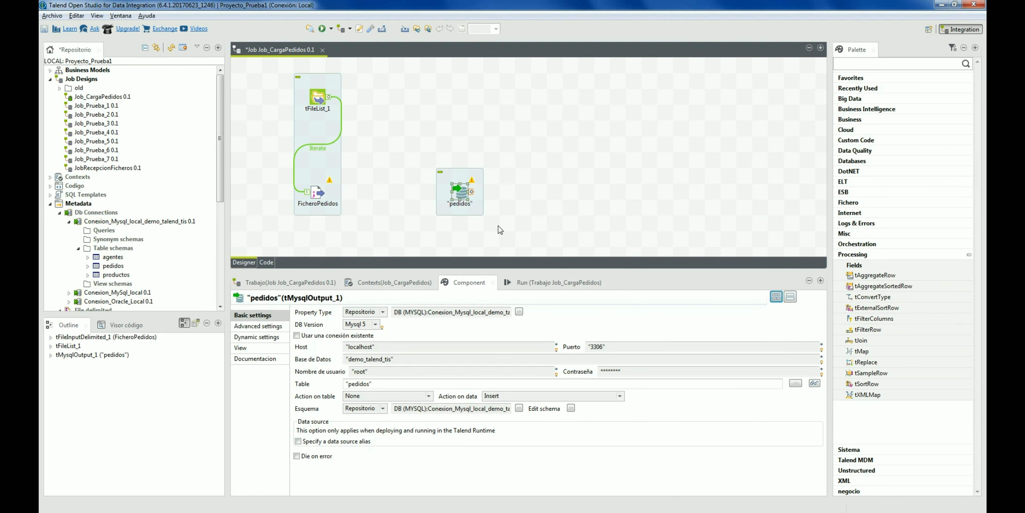
- Connect FicheroPedidos to the pedidos output with a Main row and run Job_CargaPedidos
left_click(328, 193)
right_click(327, 194)
mouse_move(348, 199)
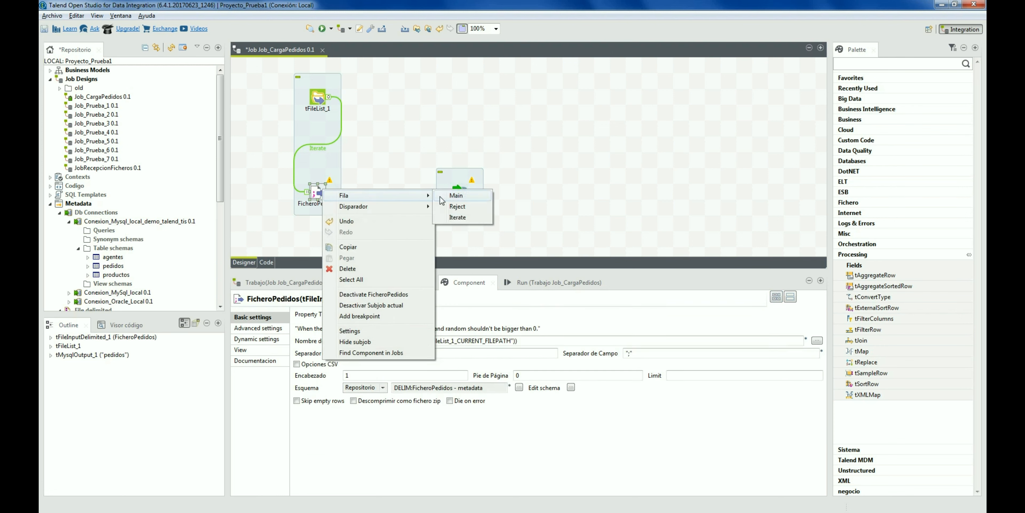
left_click(446, 199)
left_click(451, 197)
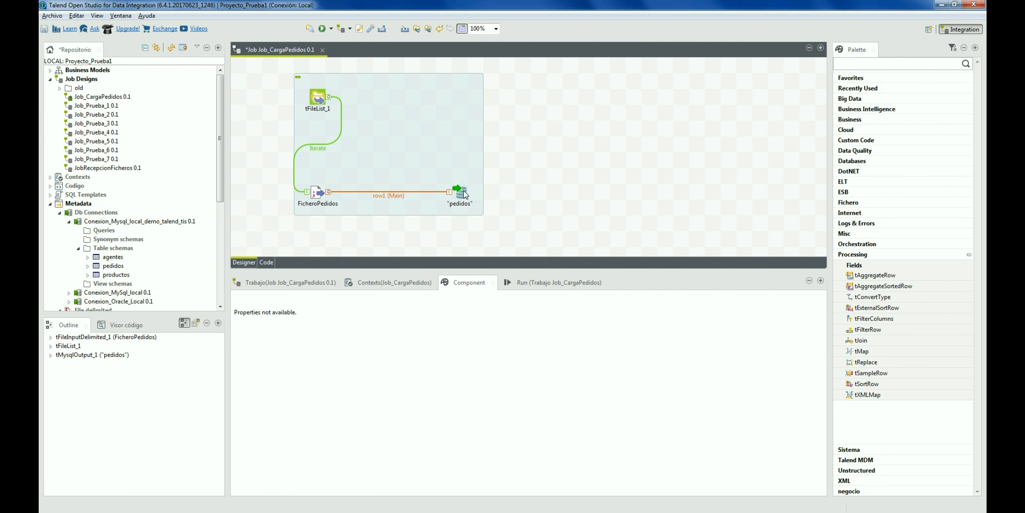
left_click(548, 283)
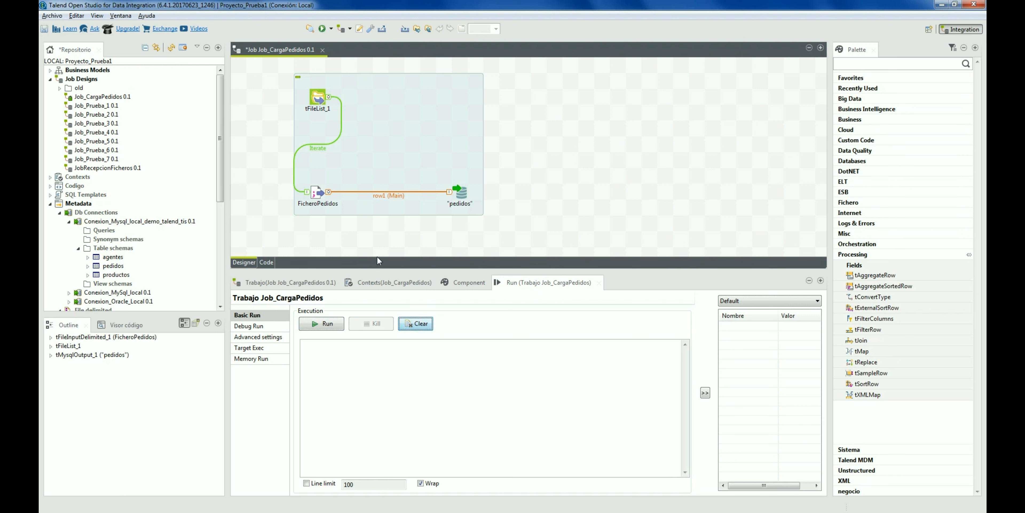
left_click(327, 323)
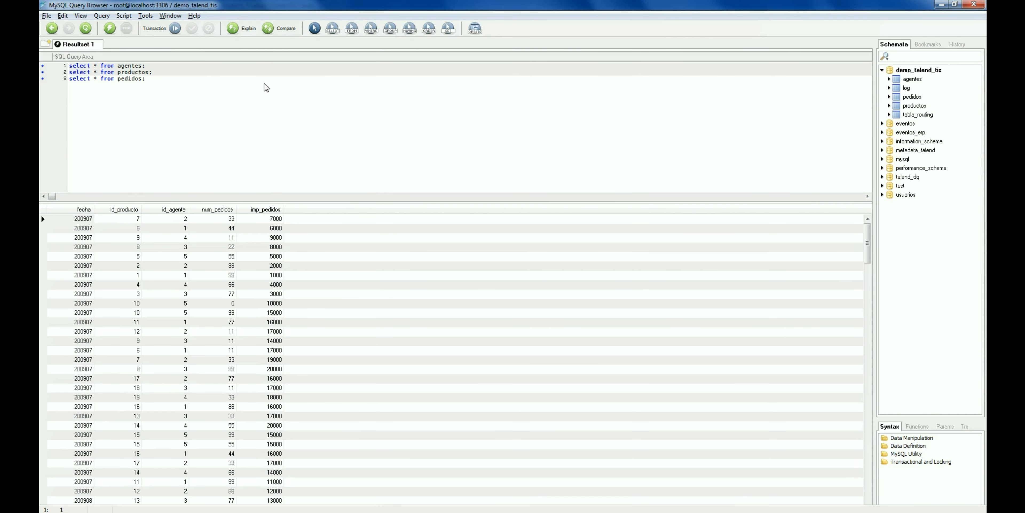
- Review the rows loaded into the pedidos table in MySQL Query Browser and return to Talend
left_click(106, 273)
scroll(124, 287, "down", 10)
scroll(125, 289, "down", 20)
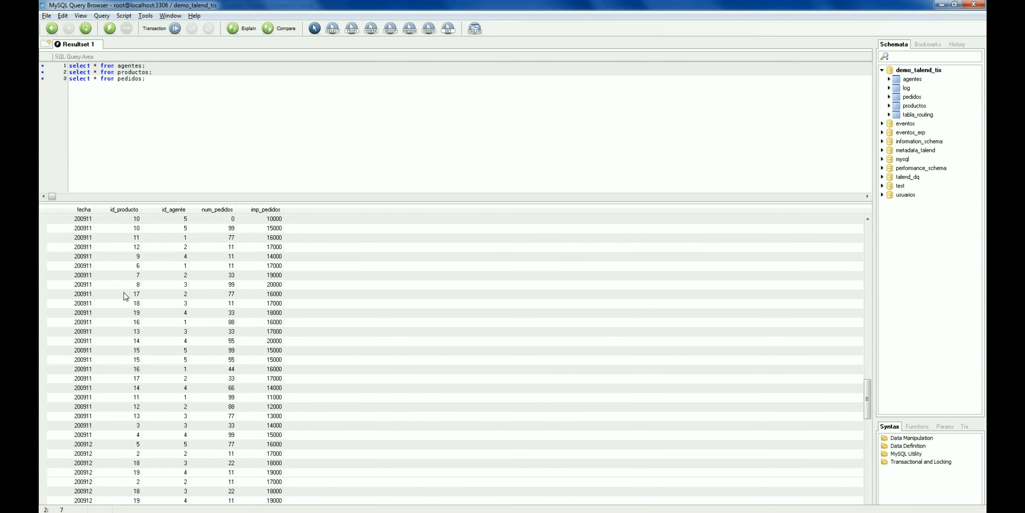
scroll(127, 306, "up", 20)
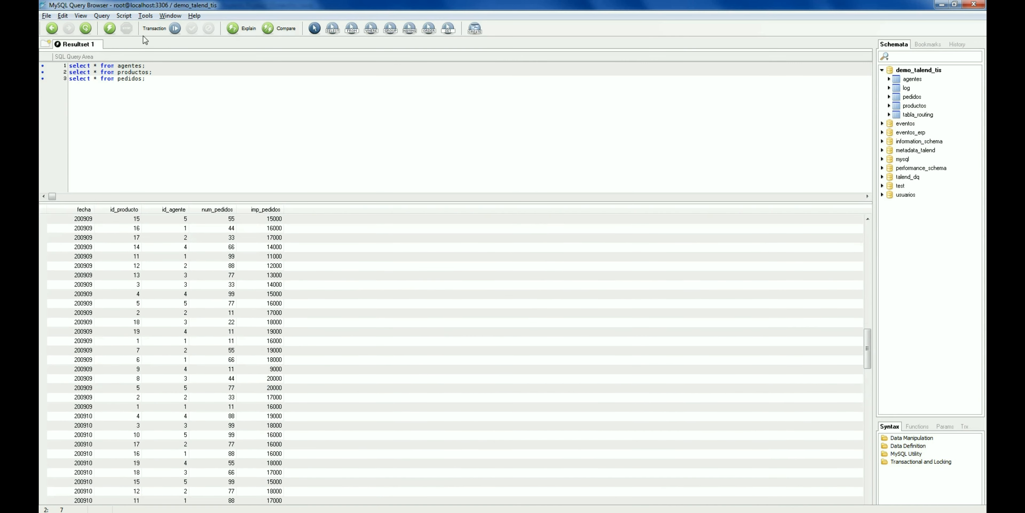
left_click(144, 81)
key("shift+Home")
left_click_drag(167, 74, 65, 65)
key("alt+Tab")
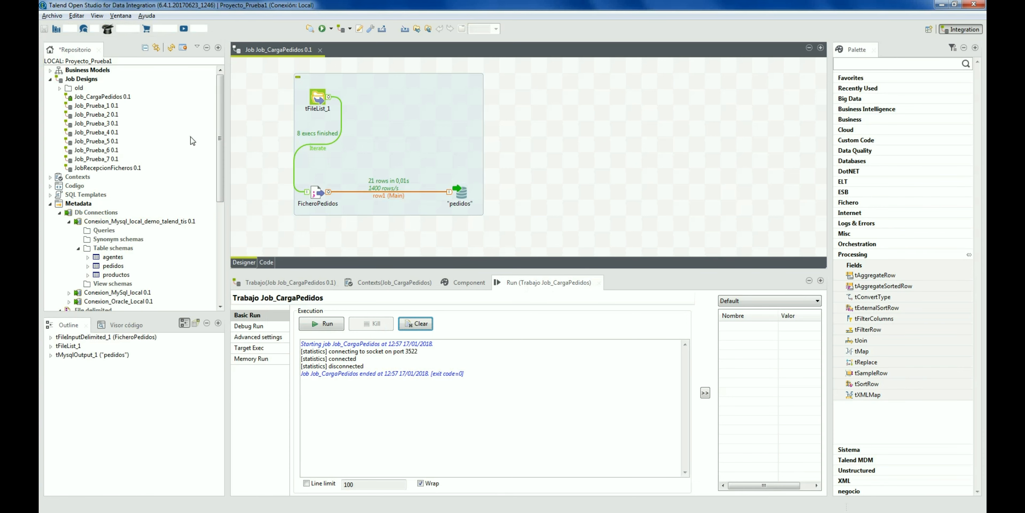
- Create a new job named Job_Prueba_8 under Job Designs
right_click(87, 80)
left_click(105, 86)
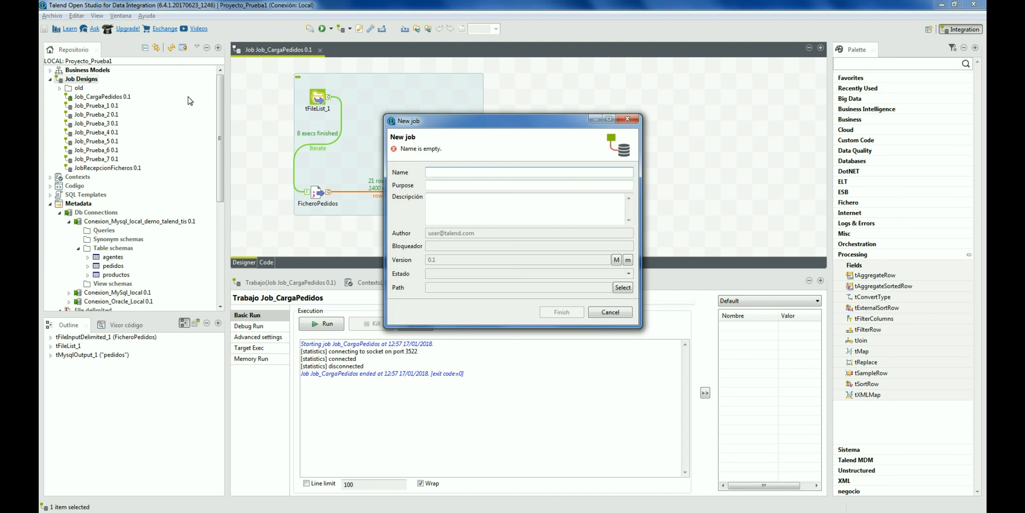
type("Job")
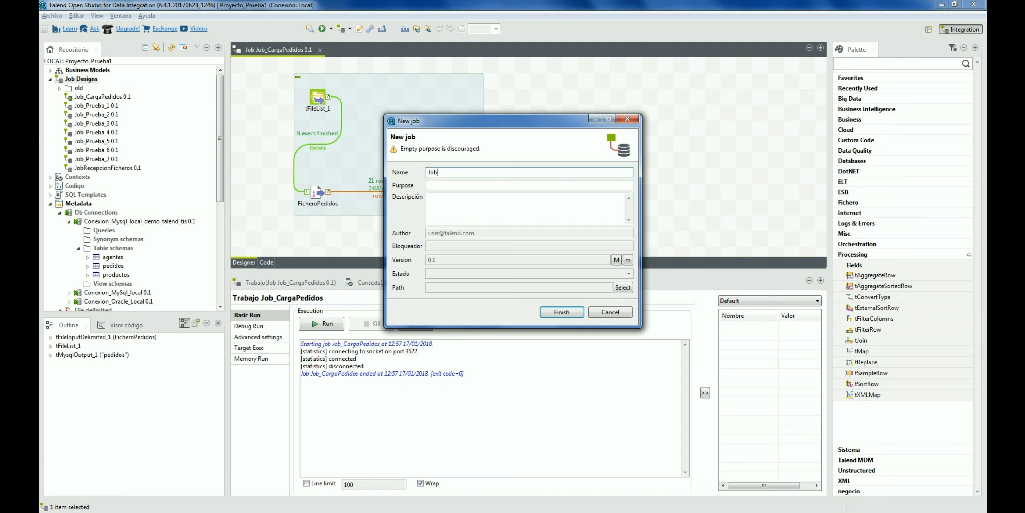
type("_Prueba_8")
key("Return")
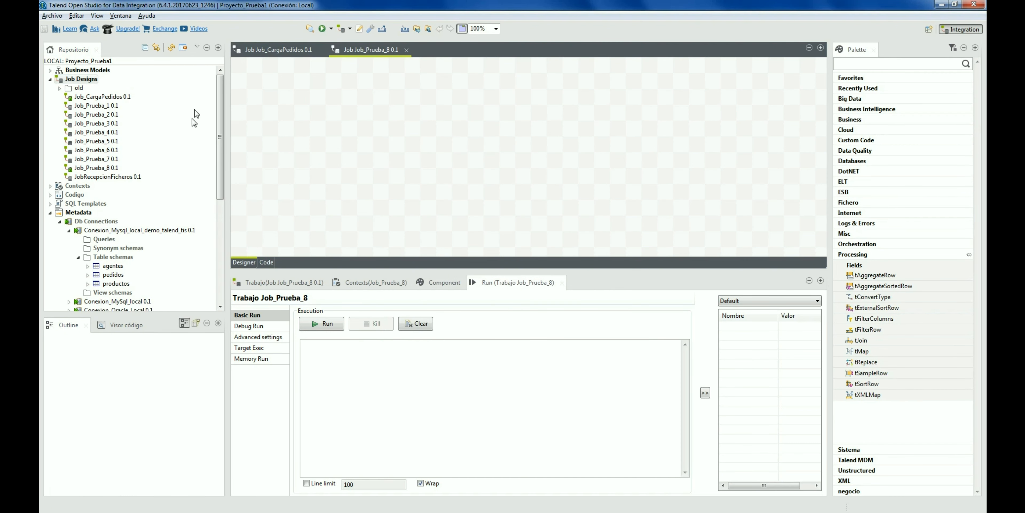
left_click(296, 141)
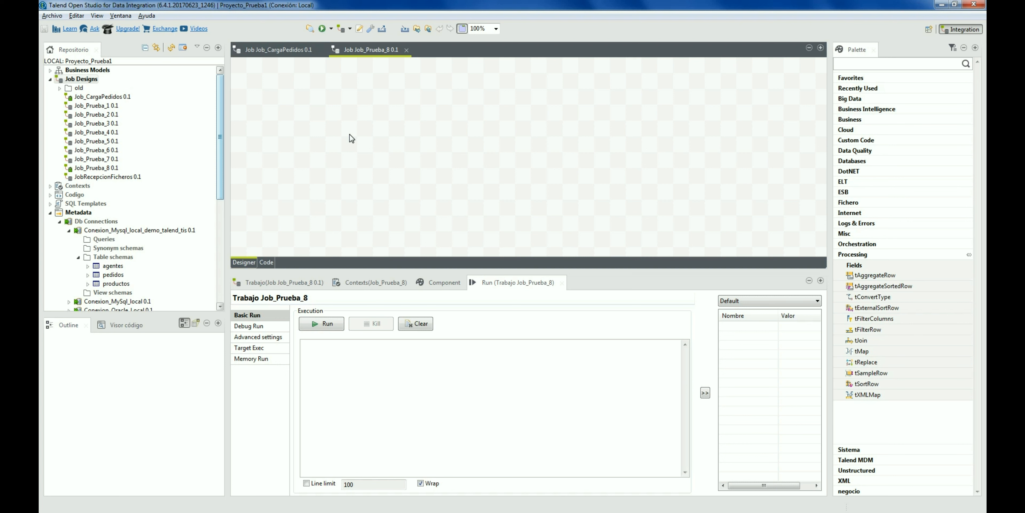
- Add the pedidos table schema to Job_Prueba_8 as a tMysqlInput component
left_click(135, 143)
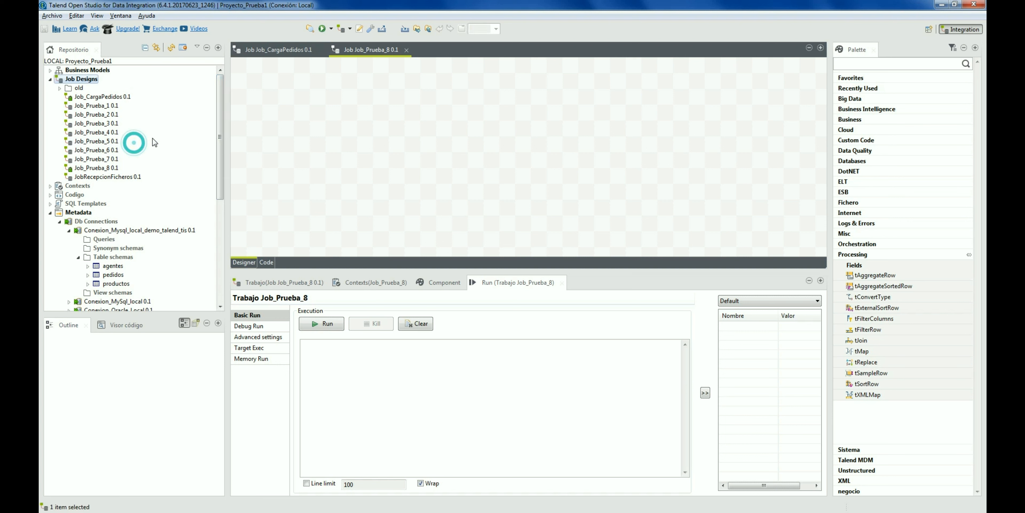
scroll(172, 136, "down", 3)
left_click_drag(113, 195, 322, 163)
key("Return")
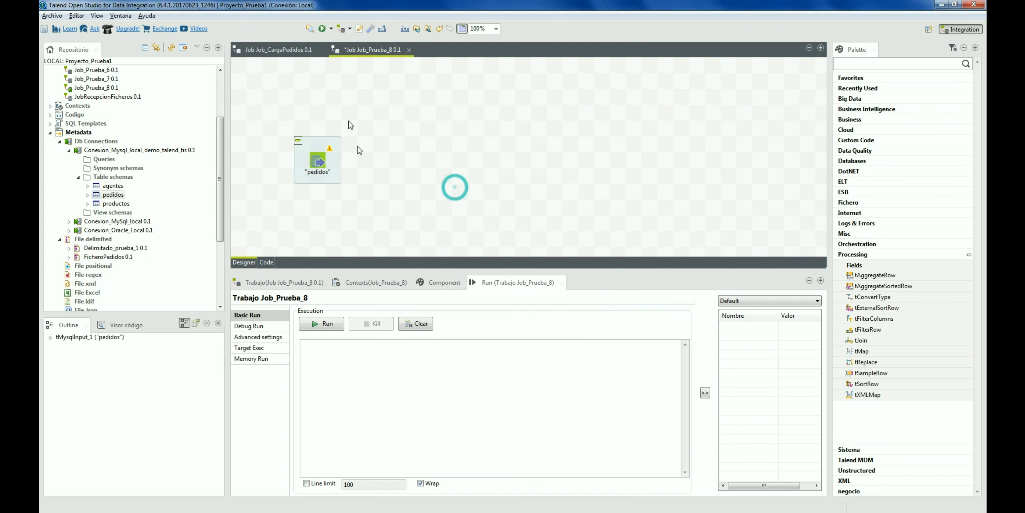
- Add the agentes table schema as a tMysqlInput component, placed above and to the right of pedidos
left_click(183, 196)
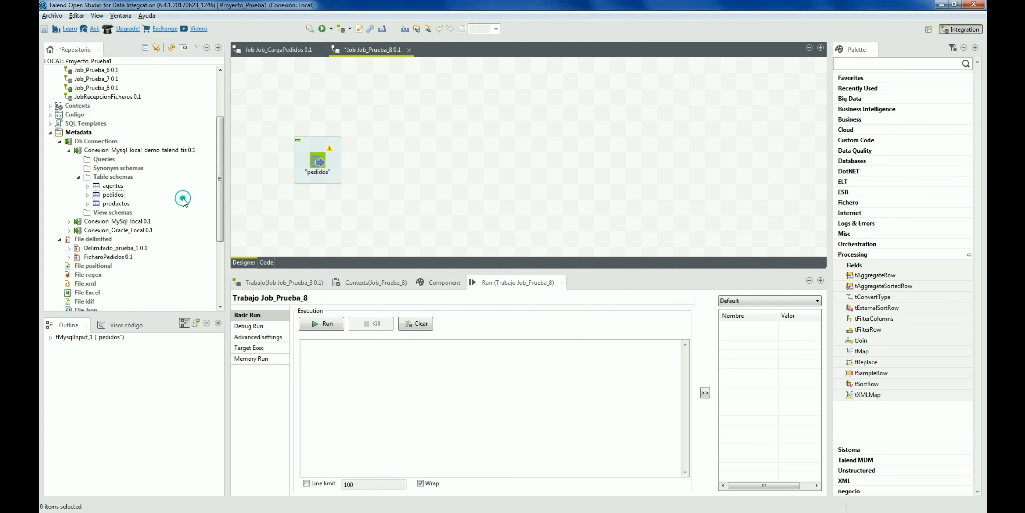
left_click_drag(115, 189, 405, 100)
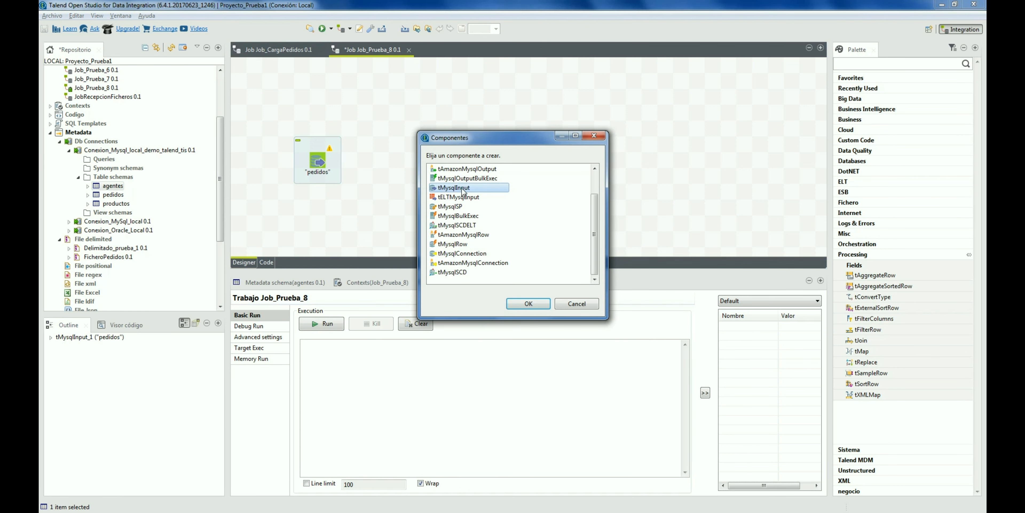
key("Return")
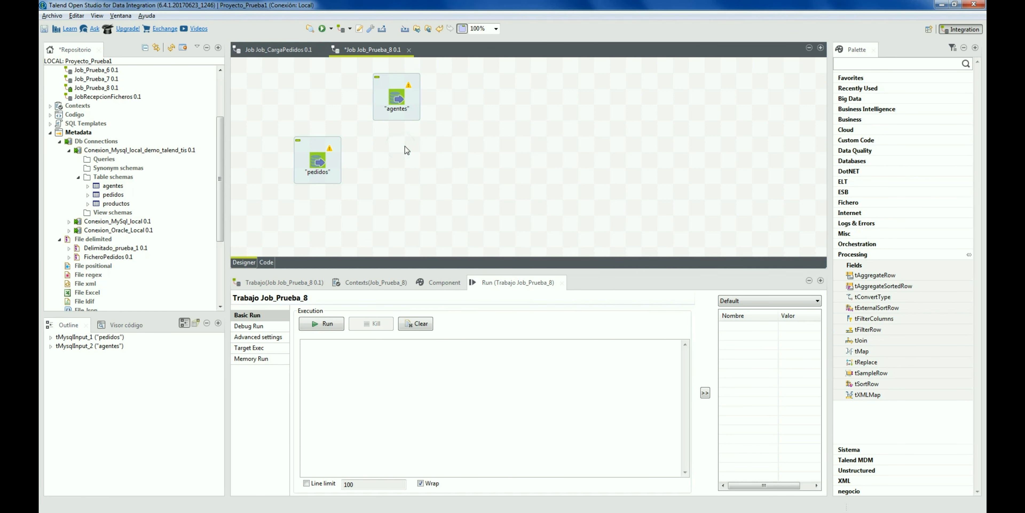
- Add a tMap component and place it directly below agentes, level with pedidos
type("tmap")
key("Return")
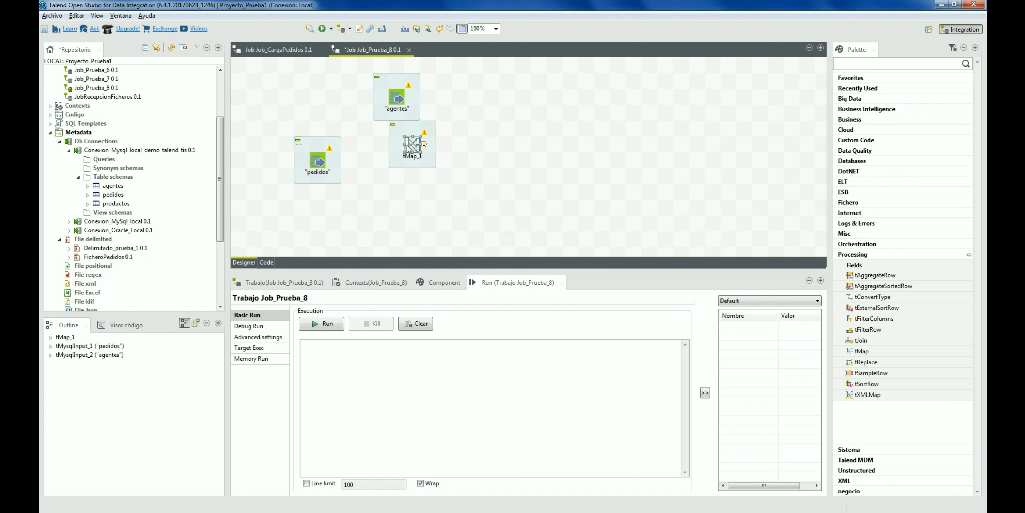
left_click_drag(408, 148, 392, 163)
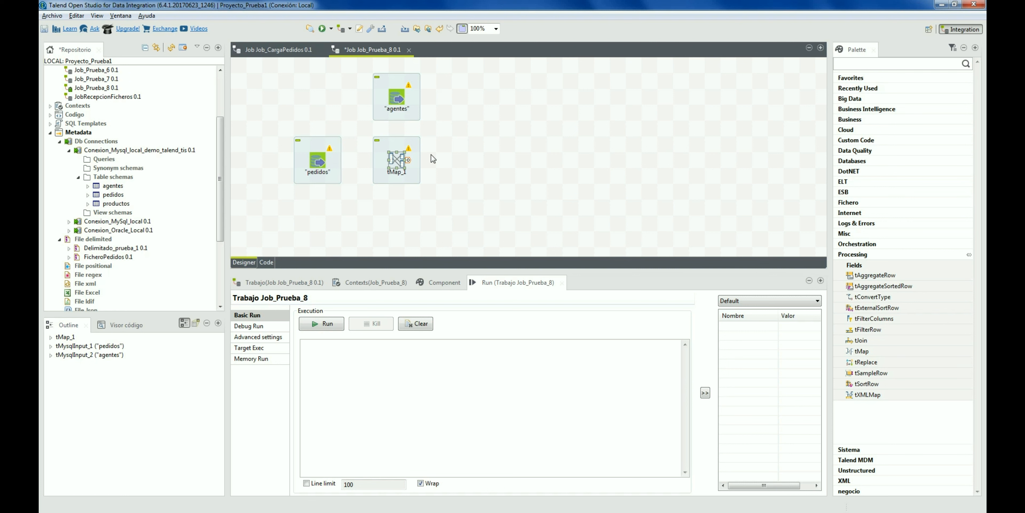
- Connect pedidos to tMap_1 as the Main flow and agentes to tMap_1 as the Lookup
left_click(318, 161)
left_click_drag(319, 161, 398, 163)
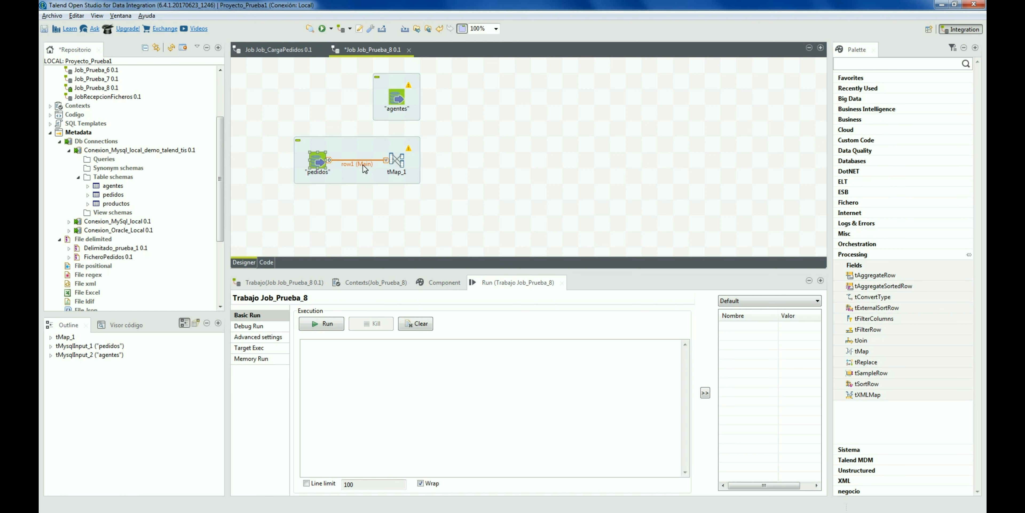
left_click_drag(397, 97, 397, 159)
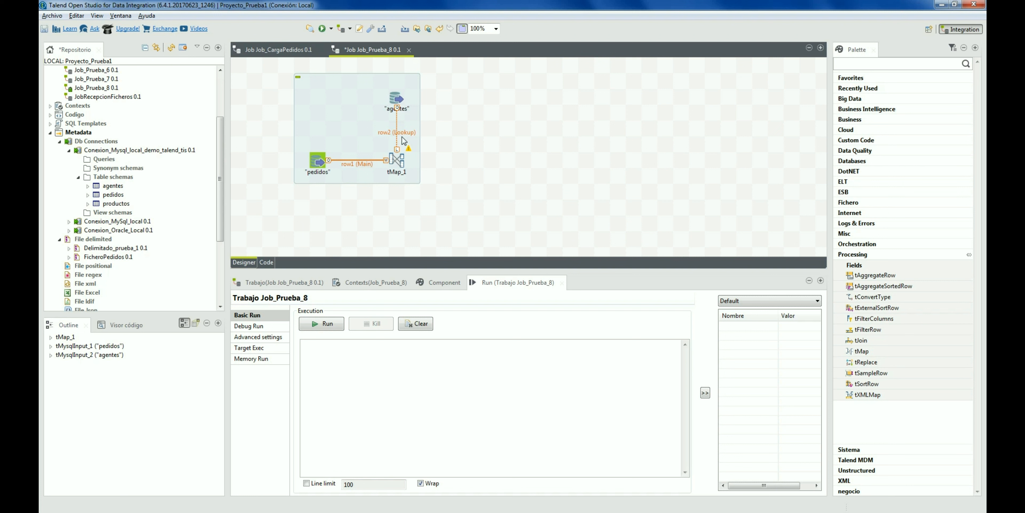
- Check the options for switching the row1 and row2 connections between Main and Lookup
right_click(356, 160)
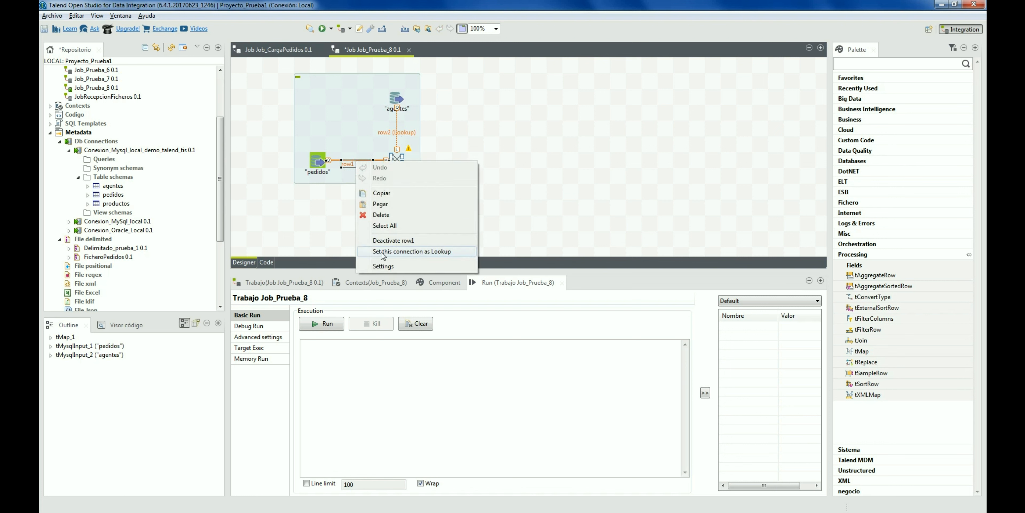
right_click(399, 133)
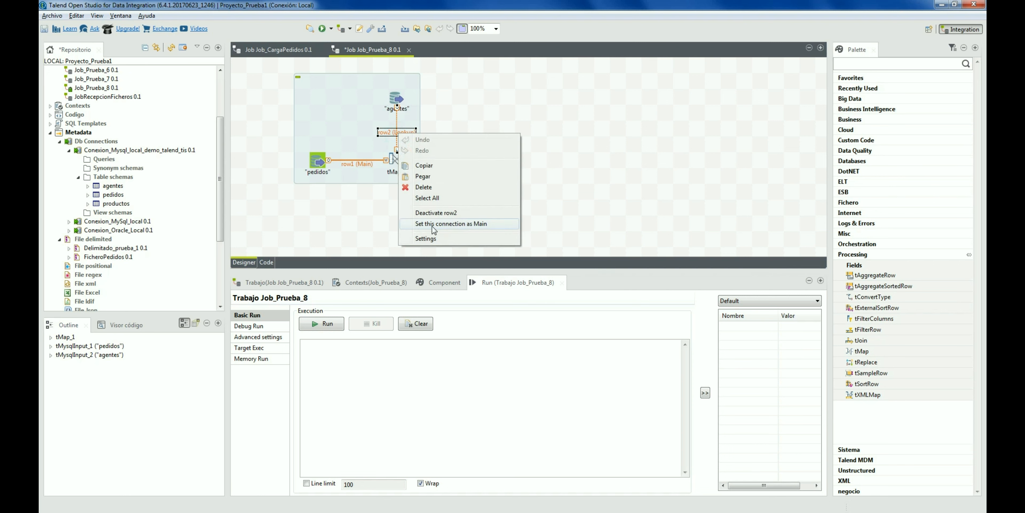
- Open the tMap_1 mapping editor and add a new output table named out1
left_click(395, 160)
double_click(398, 161)
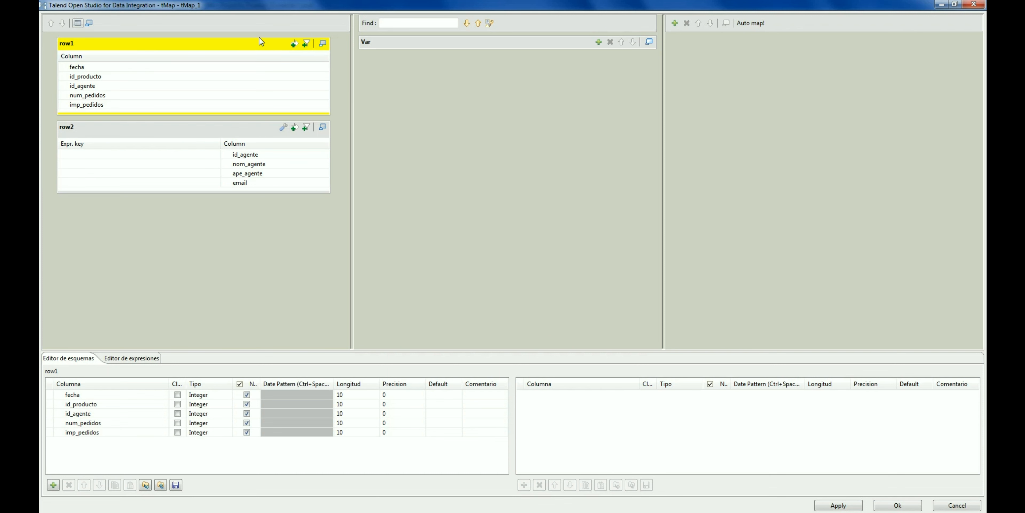
left_click(228, 45)
left_click(234, 129)
left_click(235, 43)
left_click(741, 40)
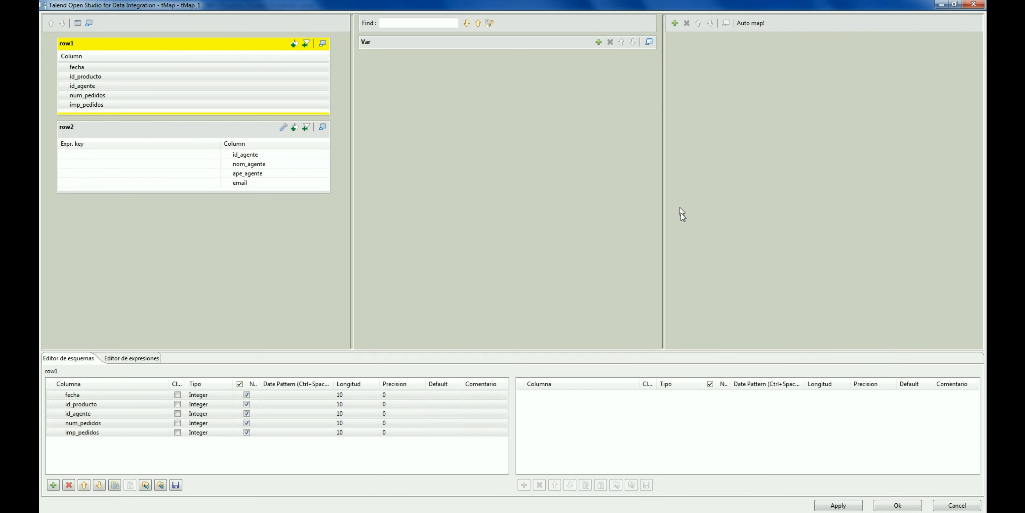
left_click(678, 23)
left_click(533, 264)
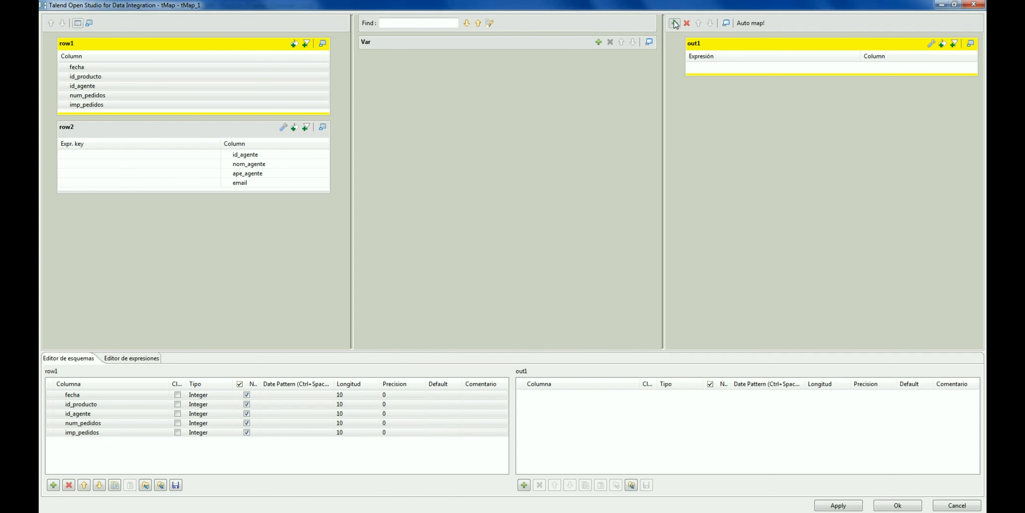
- Add extra output tables out2 and out3 in the map, and remove both again
left_click(675, 24)
left_click(534, 268)
left_click(676, 23)
left_click(532, 267)
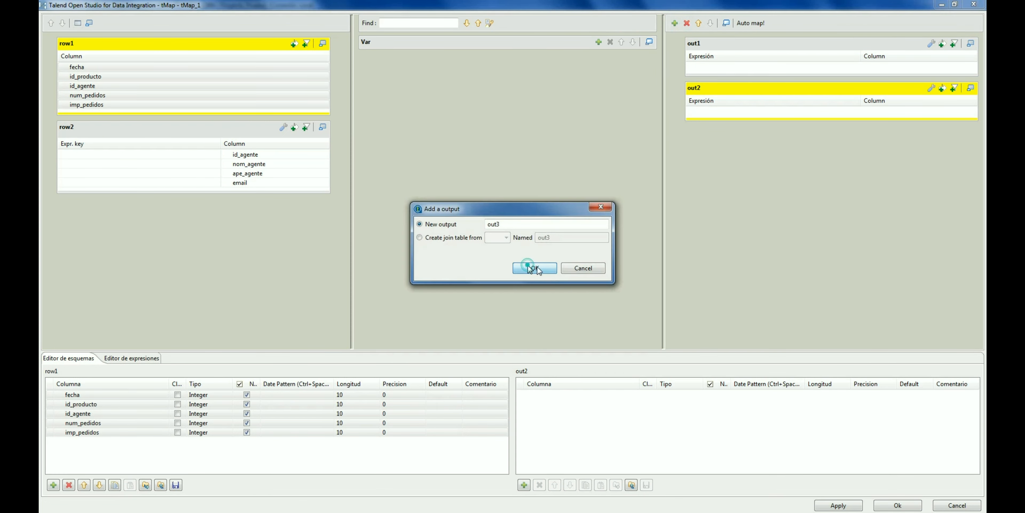
left_click(687, 23)
left_click(554, 265)
left_click(710, 87)
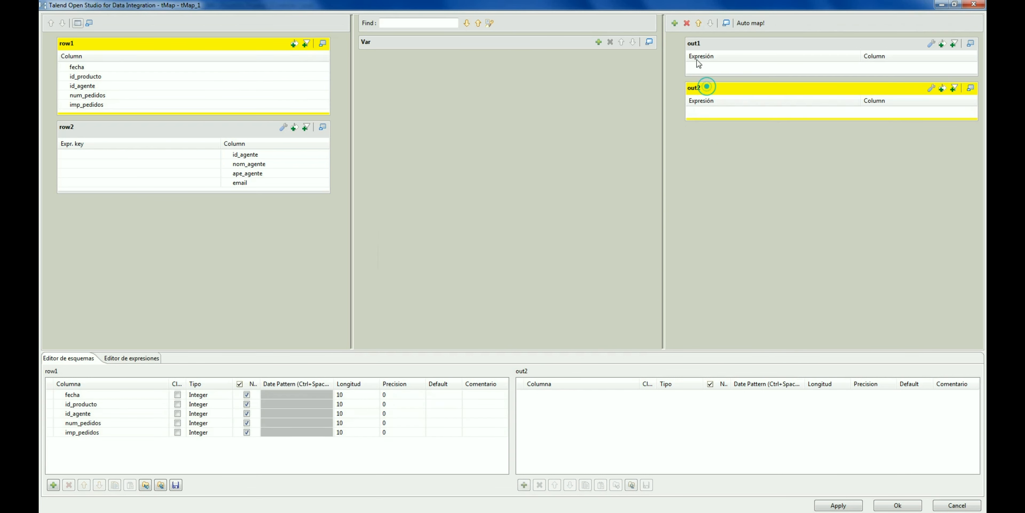
left_click(687, 23)
left_click(563, 266)
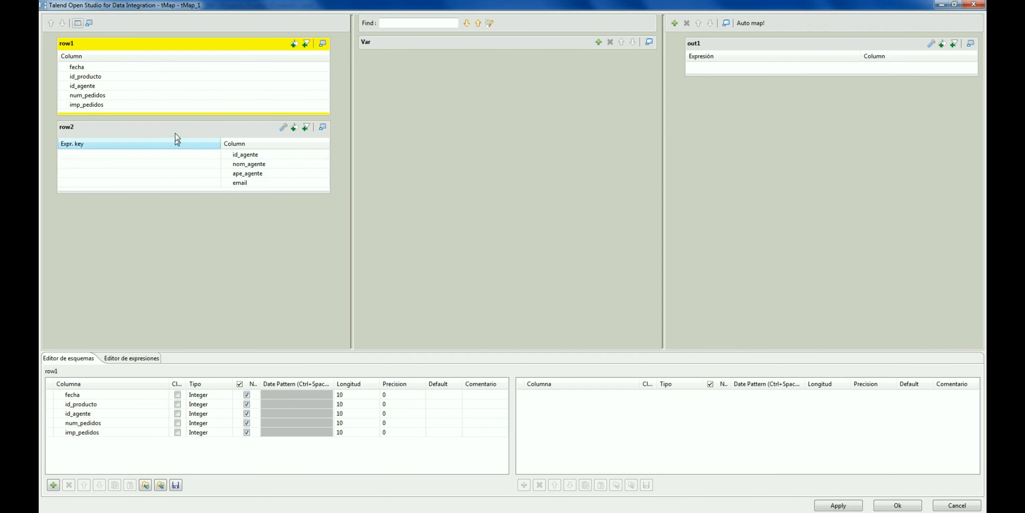
- Examine the columns of the main input row1 and the agent detail columns of the lookup input row2
left_click(172, 68)
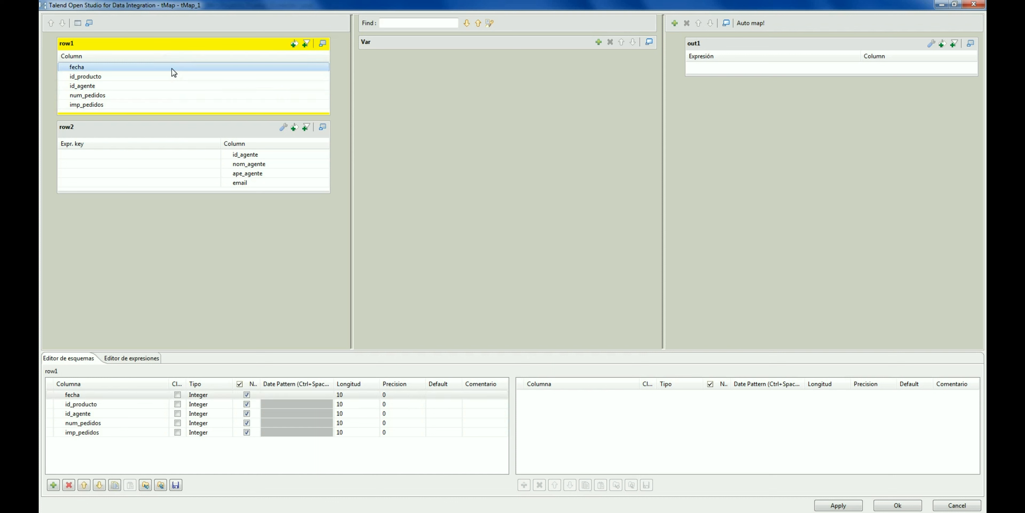
left_click(169, 75, "ctrl")
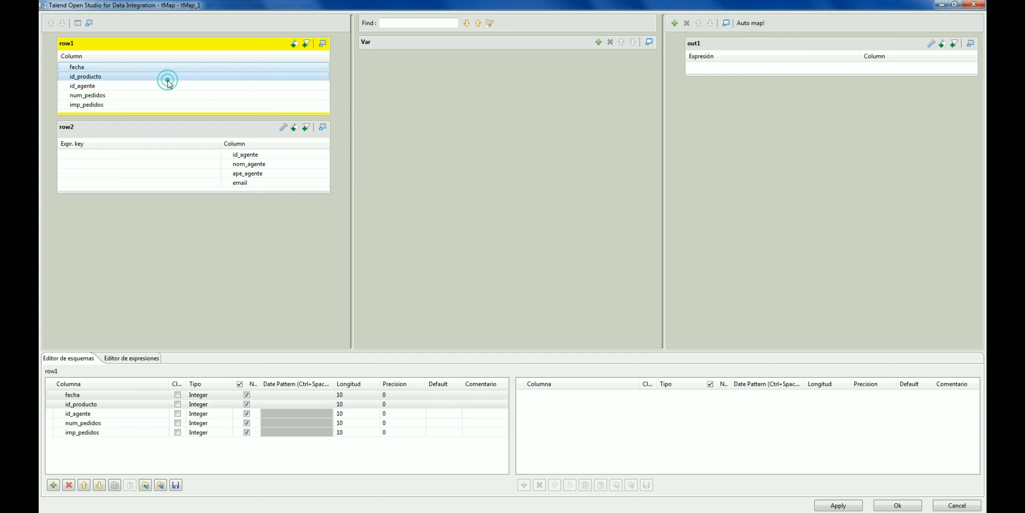
left_click(129, 86)
left_click(245, 163)
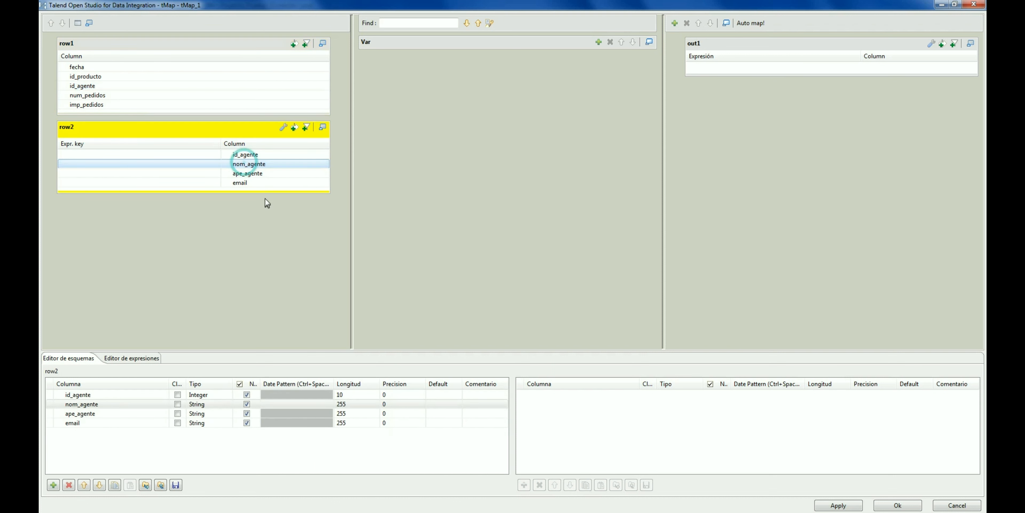
left_click(251, 173, "ctrl")
left_click(253, 181, "ctrl")
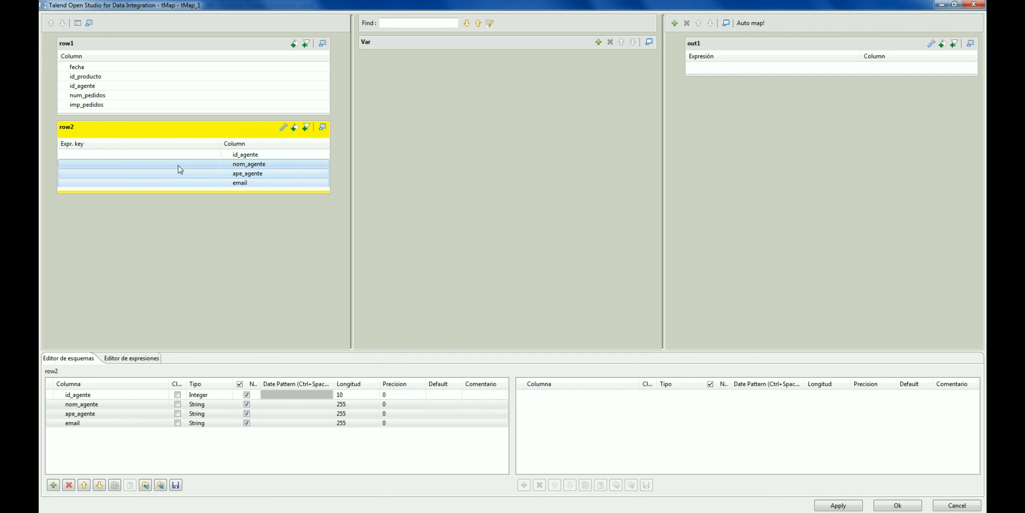
left_click(203, 47)
left_click(205, 127)
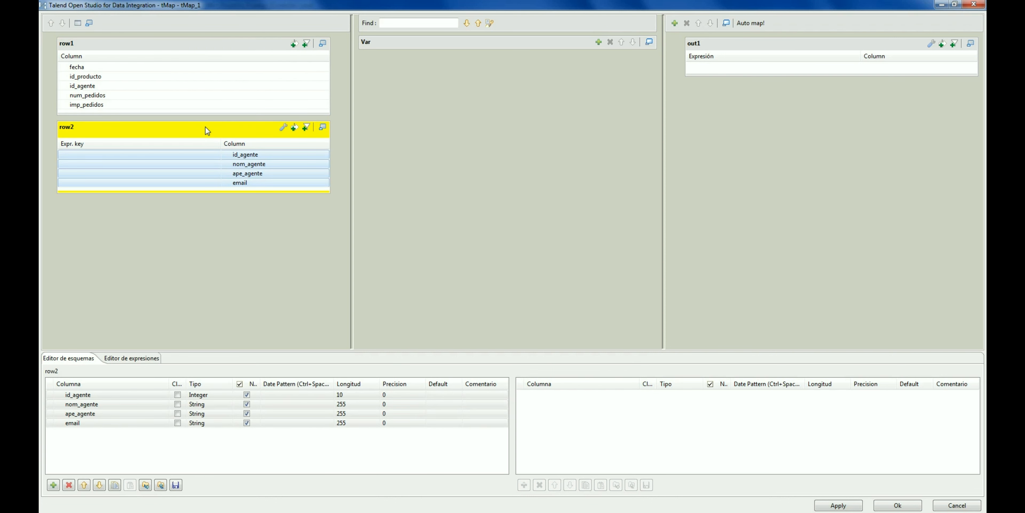
- Join the inputs by setting row1.id_agente as the key expression of id_agente in row2
left_click(100, 86)
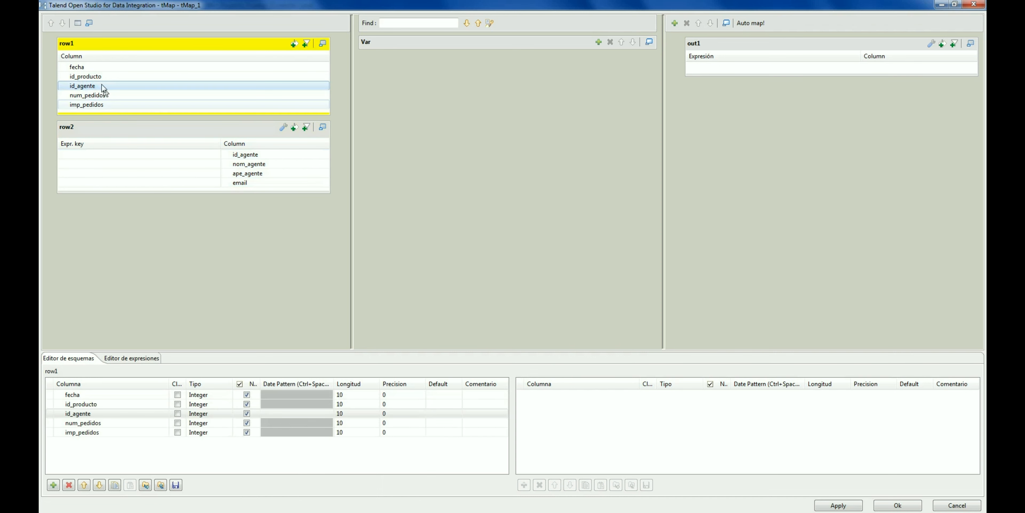
left_click_drag(102, 85, 106, 155)
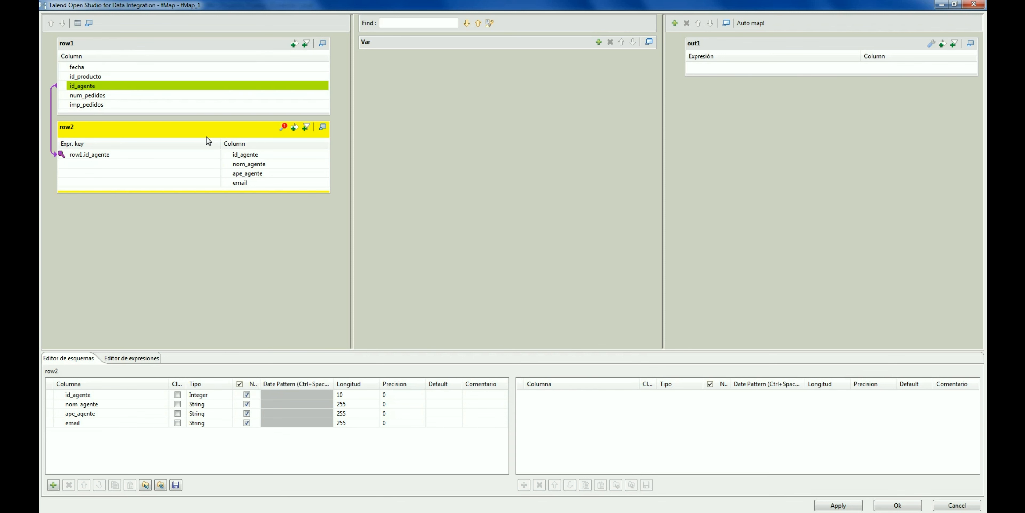
- Map fecha, id_producto, nom_agente, ape_agente, num_pedidos and imp_pedidos to out1 in that order, and accept the map
left_click(310, 67)
left_click_drag(311, 67, 711, 68)
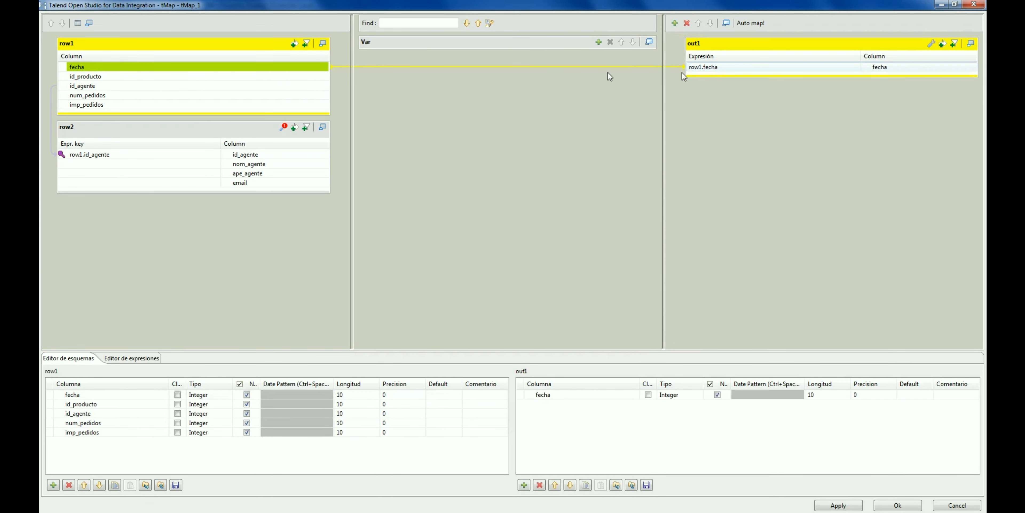
left_click_drag(311, 76, 705, 77)
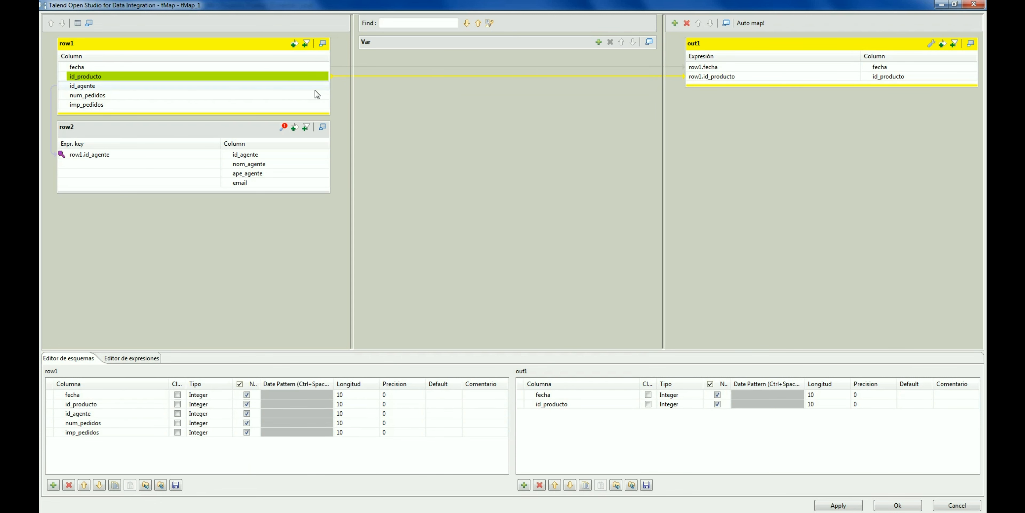
left_click(307, 164)
left_click(305, 171, "ctrl")
left_click_drag(306, 169, 712, 85)
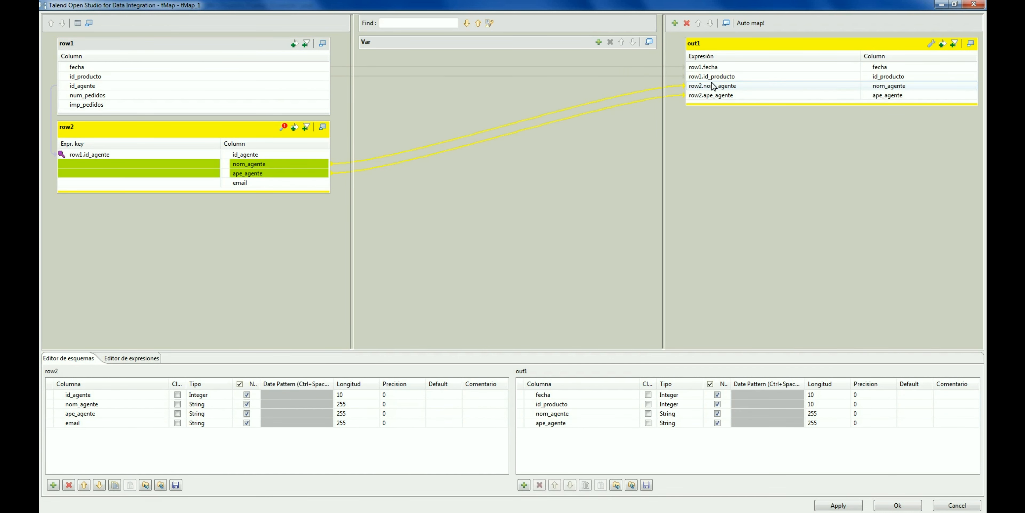
left_click(310, 97)
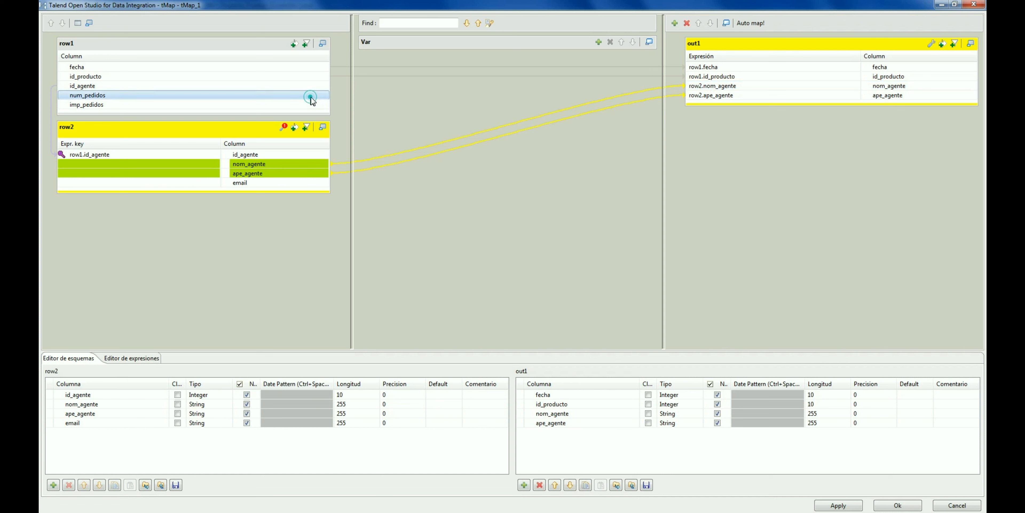
left_click(314, 104, "ctrl")
left_click_drag(315, 97, 698, 103)
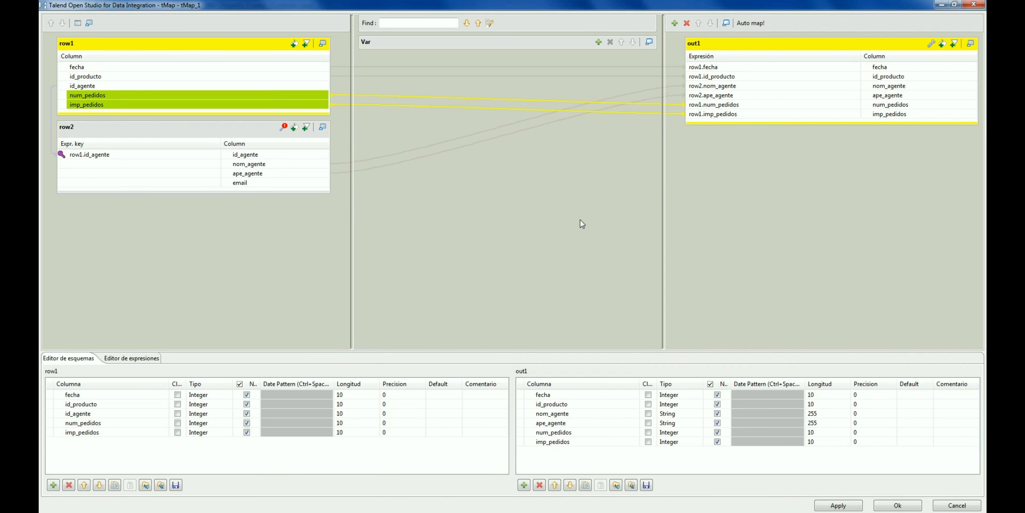
left_click(887, 507)
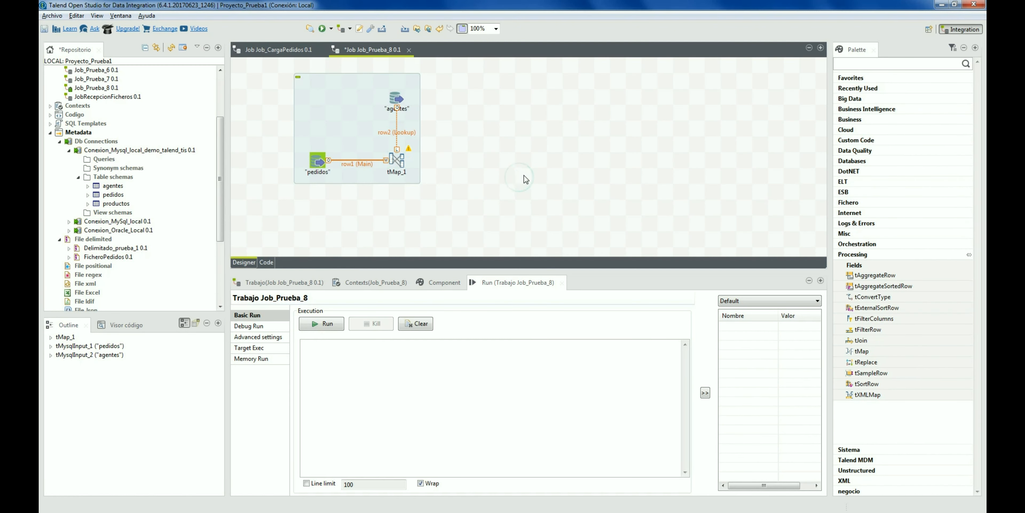
- Add a tLogRow component to the right of tMap_1 and connect the out1 flow to it
type("tlog")
key("Return")
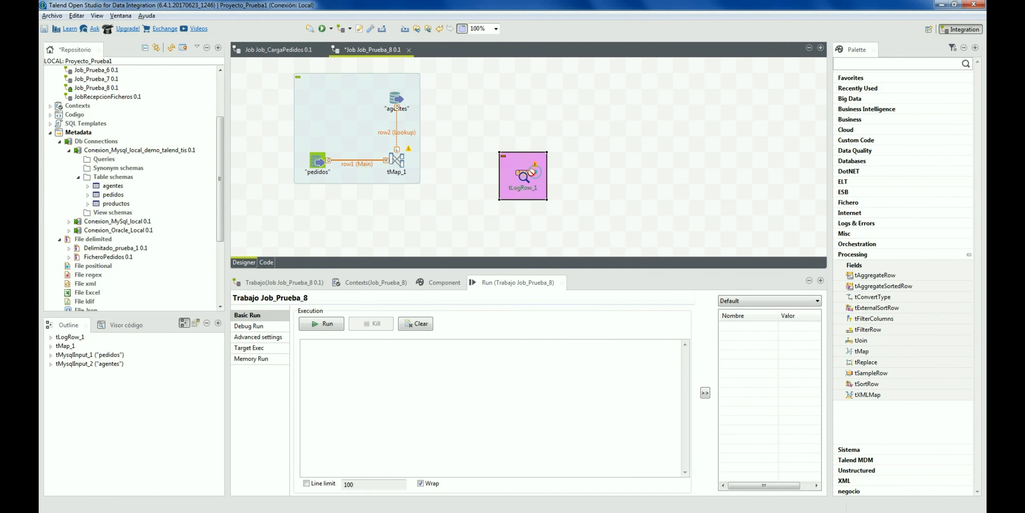
left_click_drag(523, 175, 476, 159)
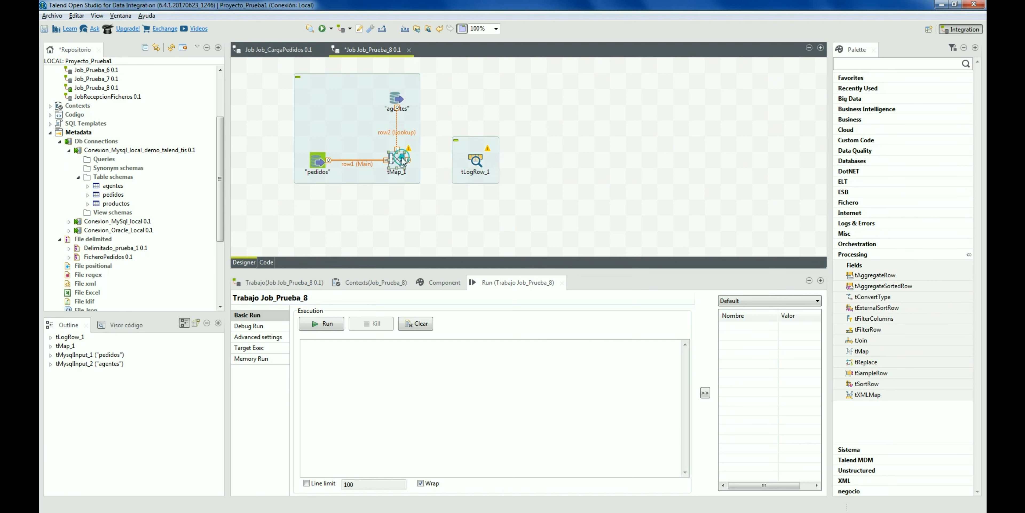
right_click(403, 161)
mouse_move(498, 163)
left_click(569, 167)
left_click(476, 159)
- Run Job_Prueba_8 with a cleared console and review the agent names in the printed rows
left_click(414, 323)
left_click(325, 323)
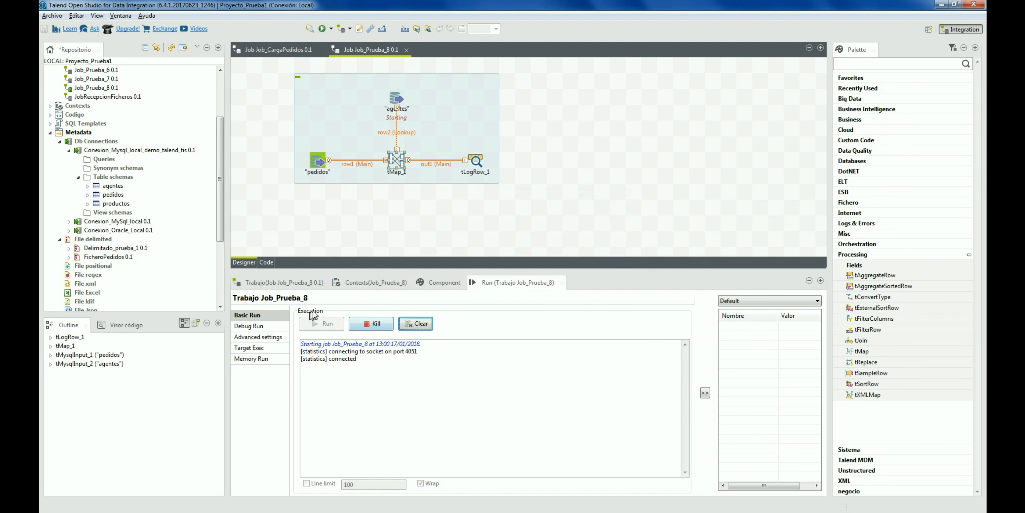
left_click_drag(377, 271, 378, 219)
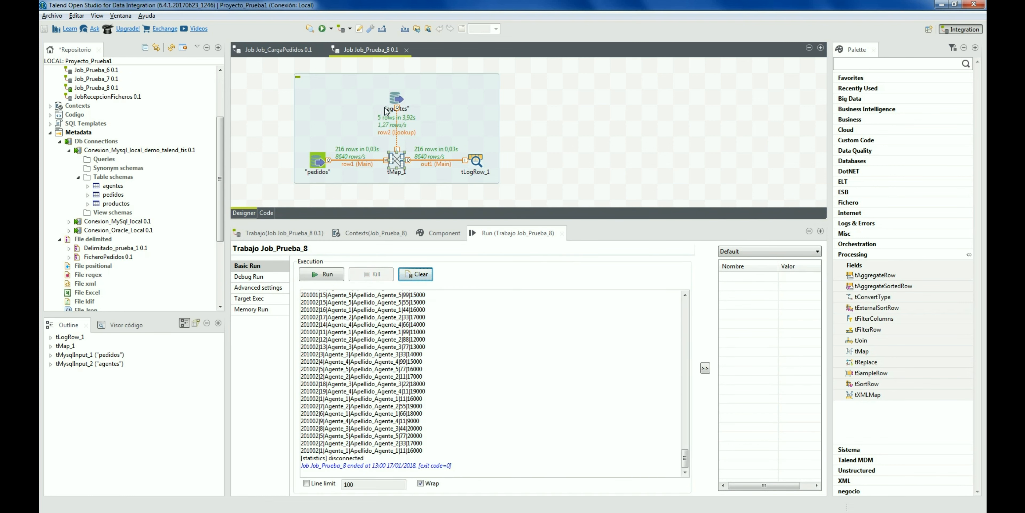
left_click_drag(328, 300, 399, 302)
left_click(397, 302)
left_click_drag(455, 222, 455, 262)
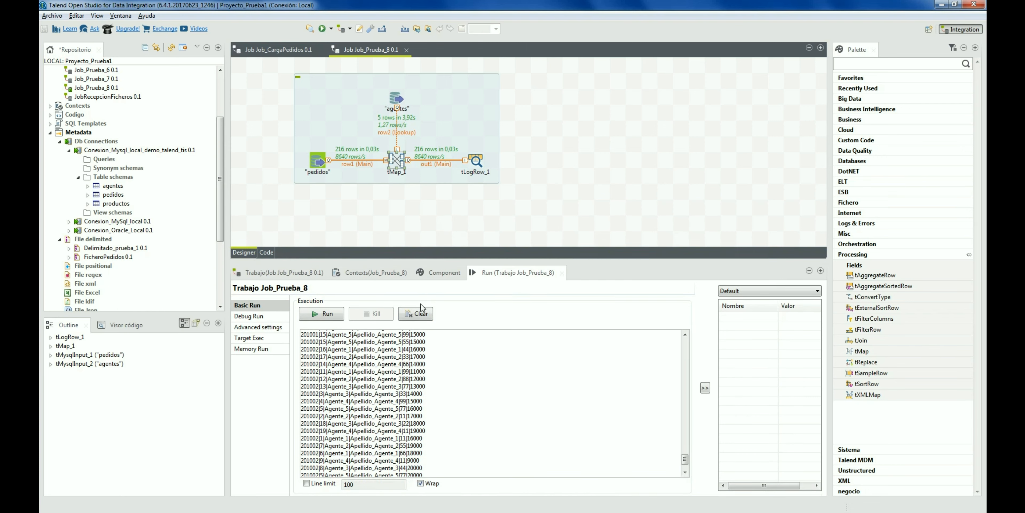
- Show the row2 lookup settings in tMap_1 and examine the Lookup Model options, leaving the dialog without applying a choice
double_click(400, 161)
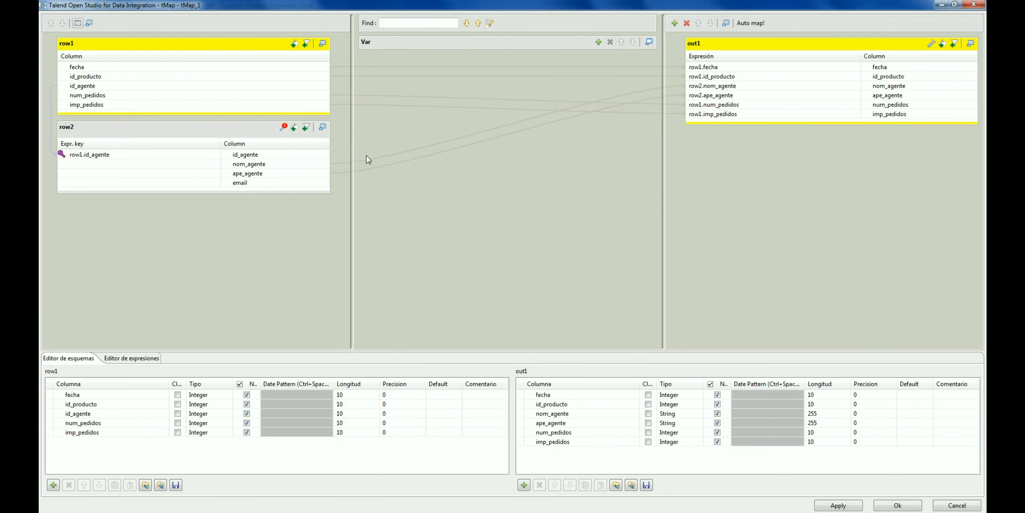
left_click(284, 128)
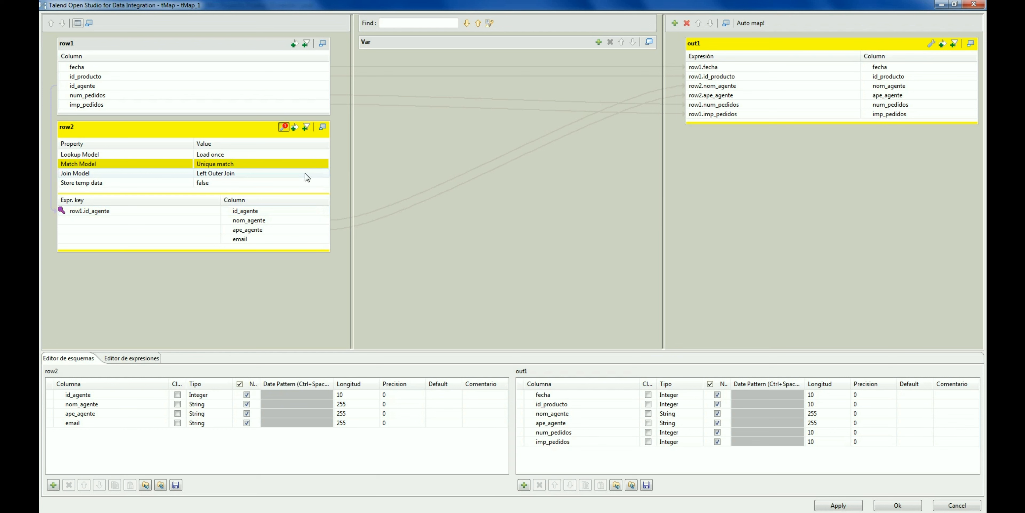
left_click(302, 153)
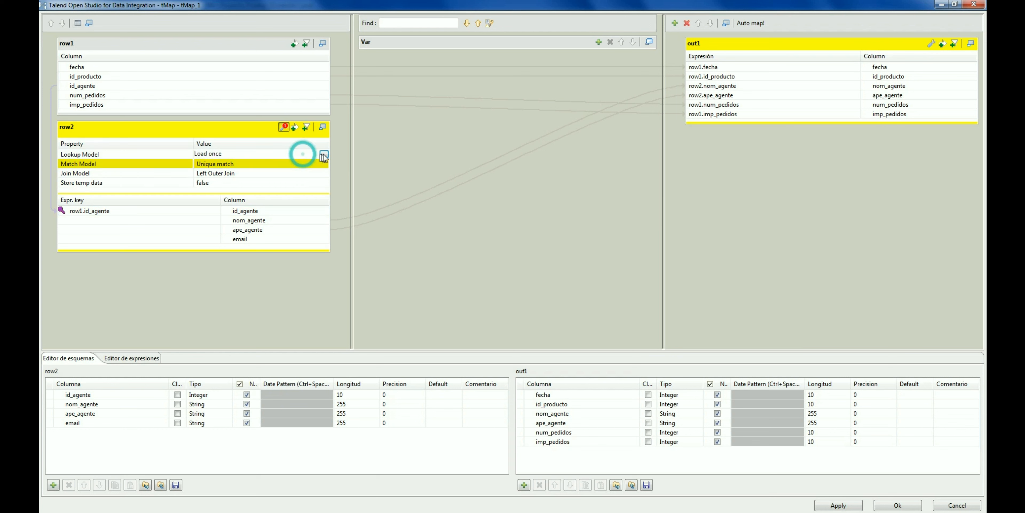
left_click(324, 154)
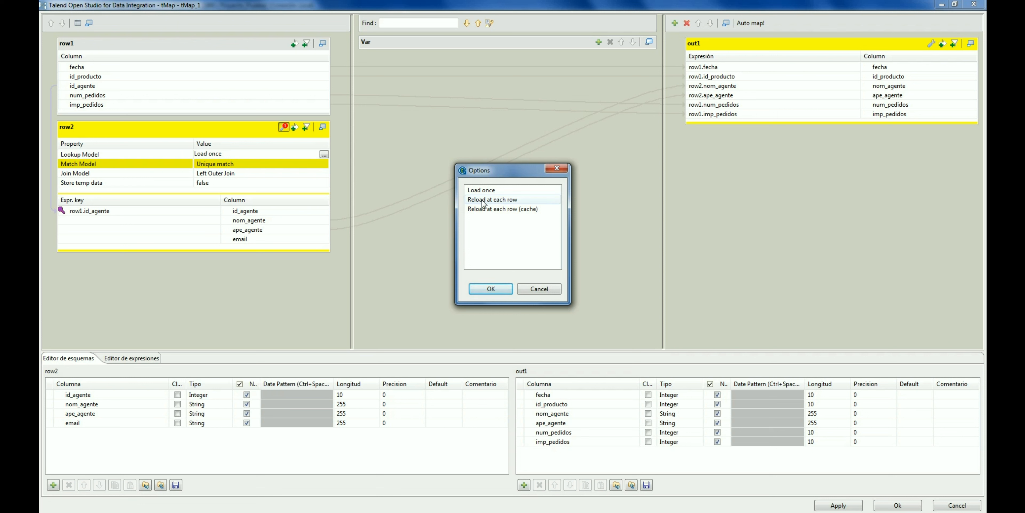
left_click(508, 199)
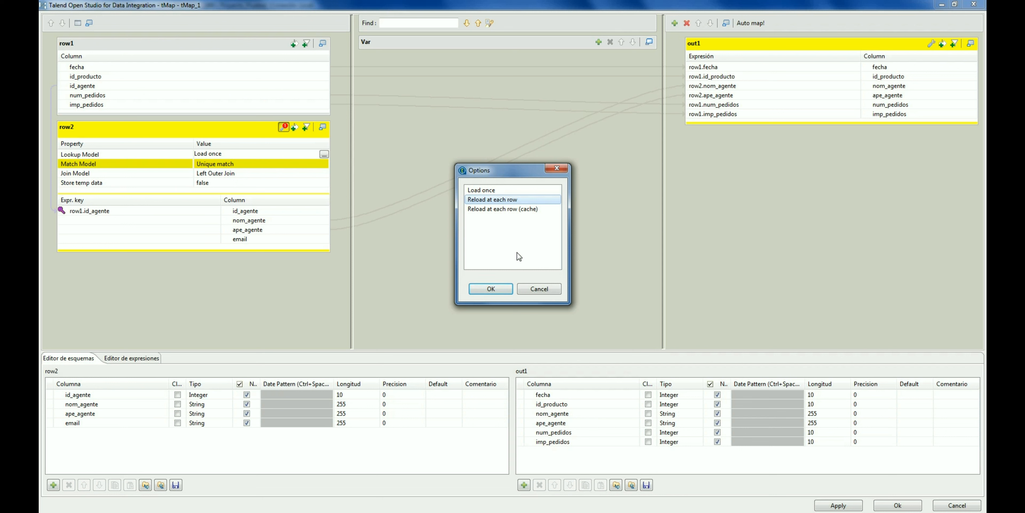
left_click(537, 289)
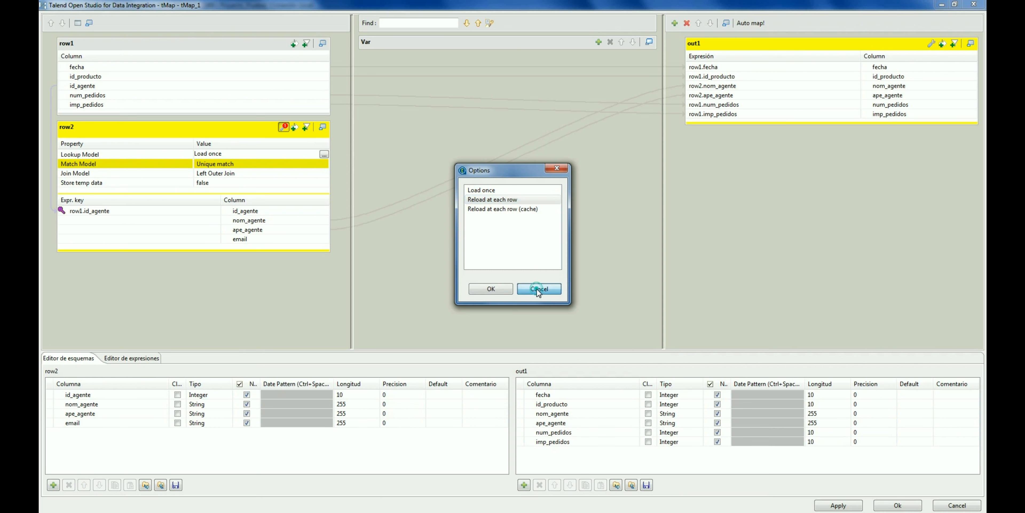
- Examine the Match Model options of the row2 lookup and leave the dialog without choosing one
left_click(311, 164)
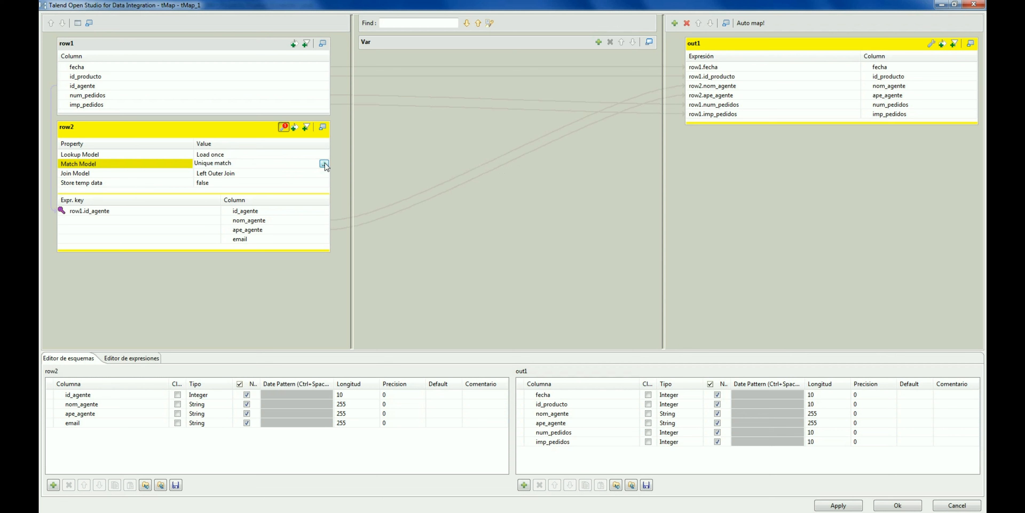
left_click(325, 163)
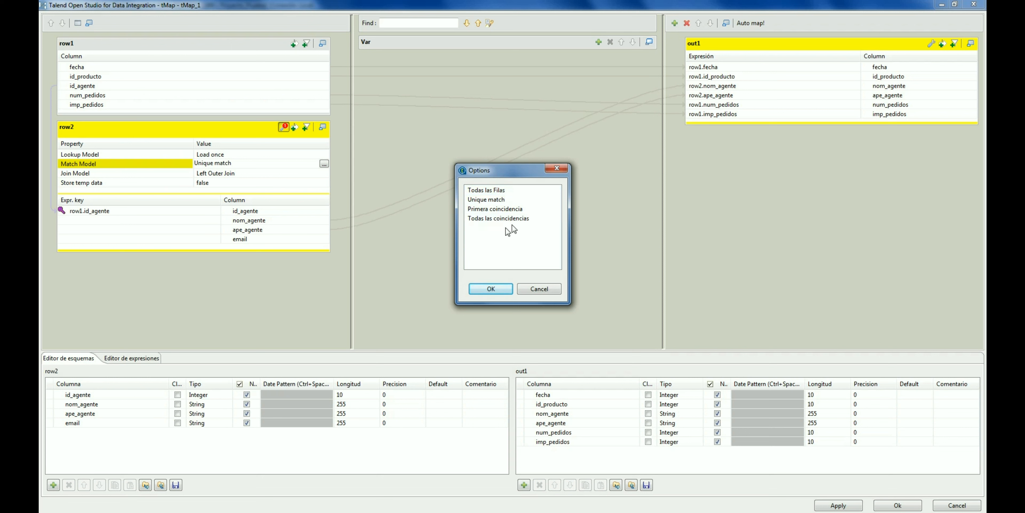
left_click(539, 288)
- Set the row2 lookup's Join Model to Inner Join and view its Store temp data property
left_click(321, 173)
left_click(323, 173)
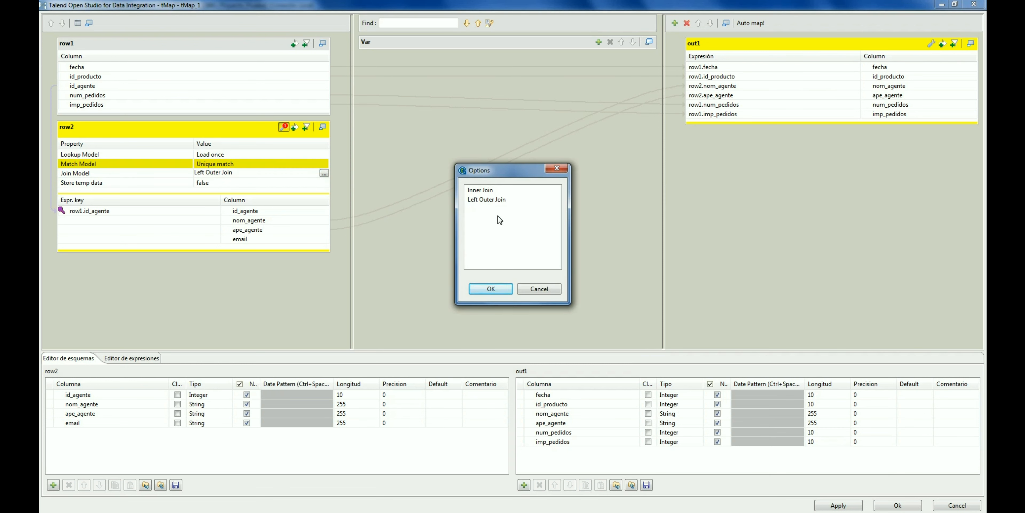
left_click(479, 190)
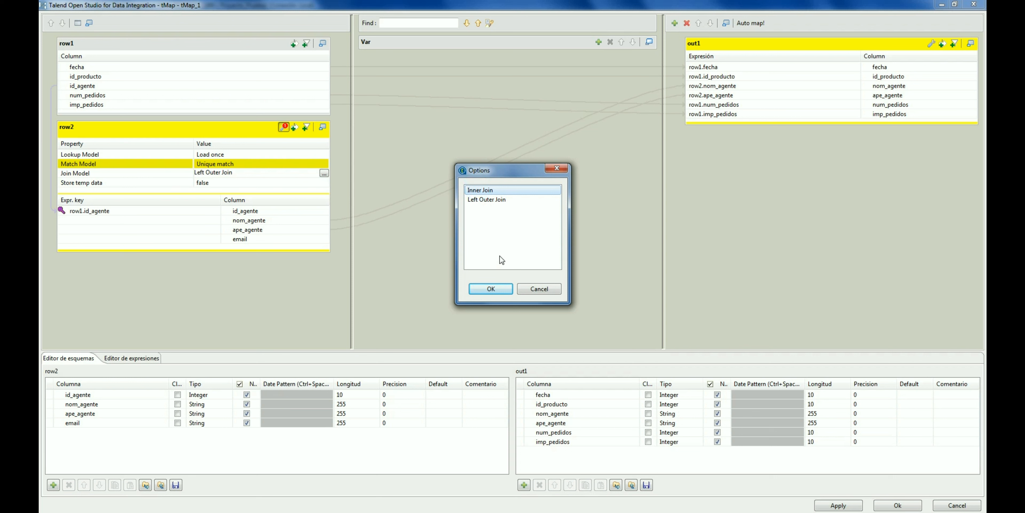
left_click(492, 289)
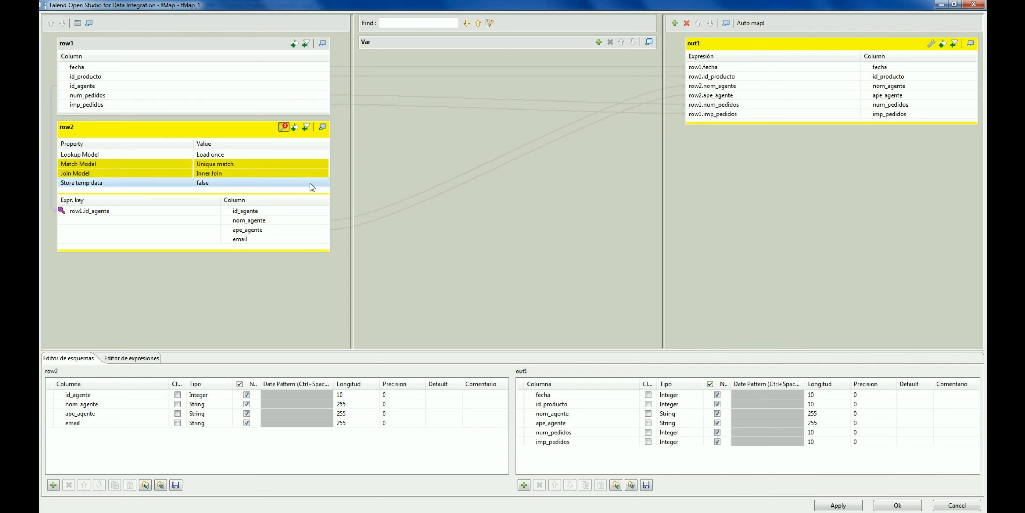
left_click(321, 183)
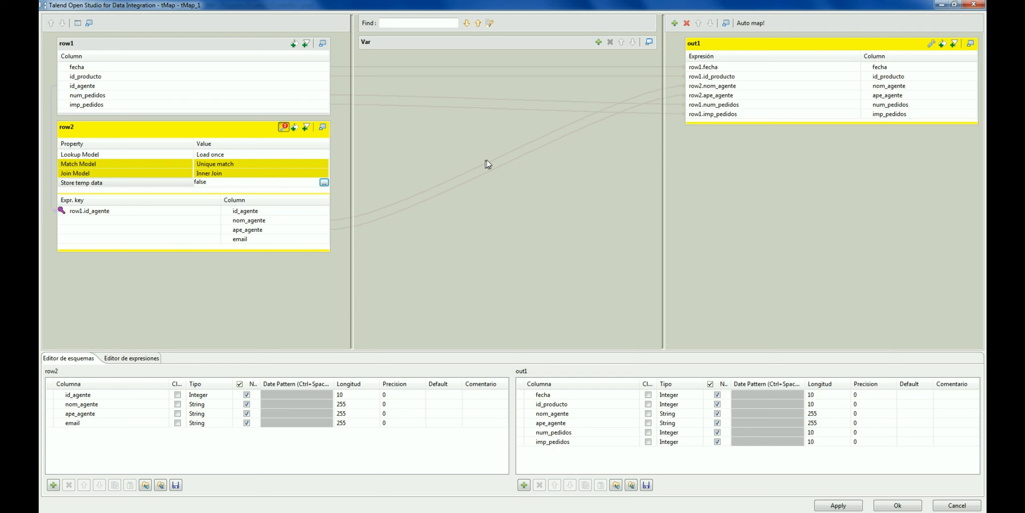
left_click(205, 162)
- Add two more output tables to the map, out2 and out3
left_click(674, 23)
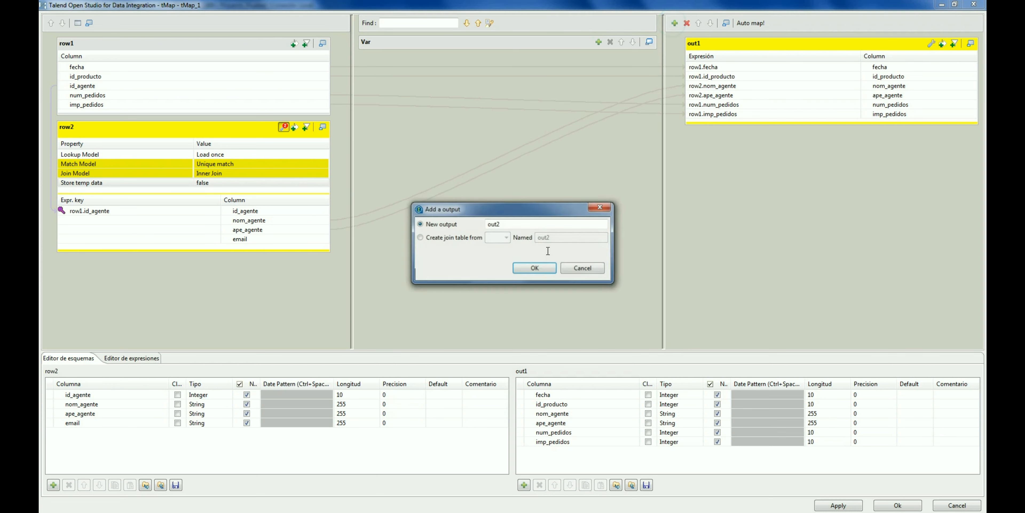
key("Return")
left_click(675, 23)
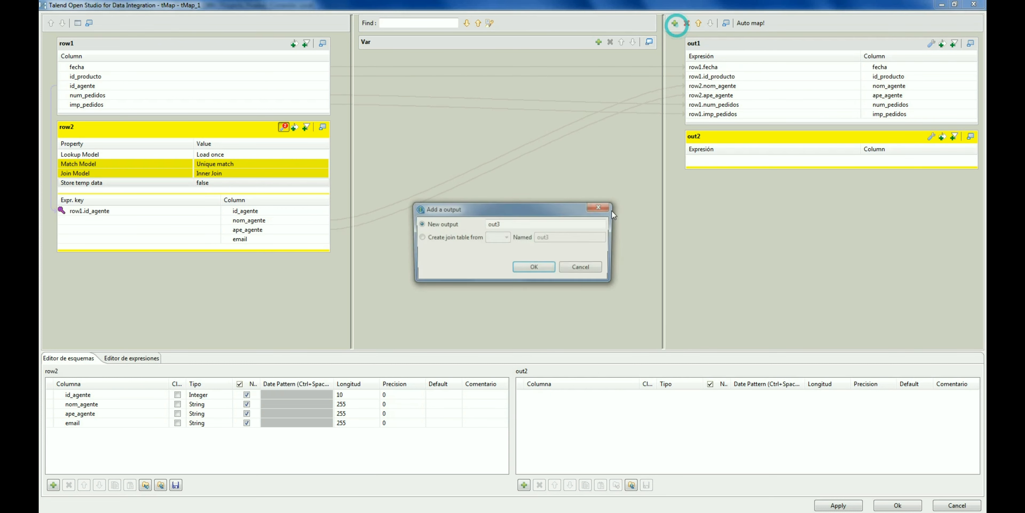
left_click(534, 267)
- Map row1's fecha and id_producto to out2, and its id_agente, num_pedidos and imp_pedidos to out3
left_click(307, 67)
left_click(303, 79, "shift")
left_click_drag(310, 70, 717, 163)
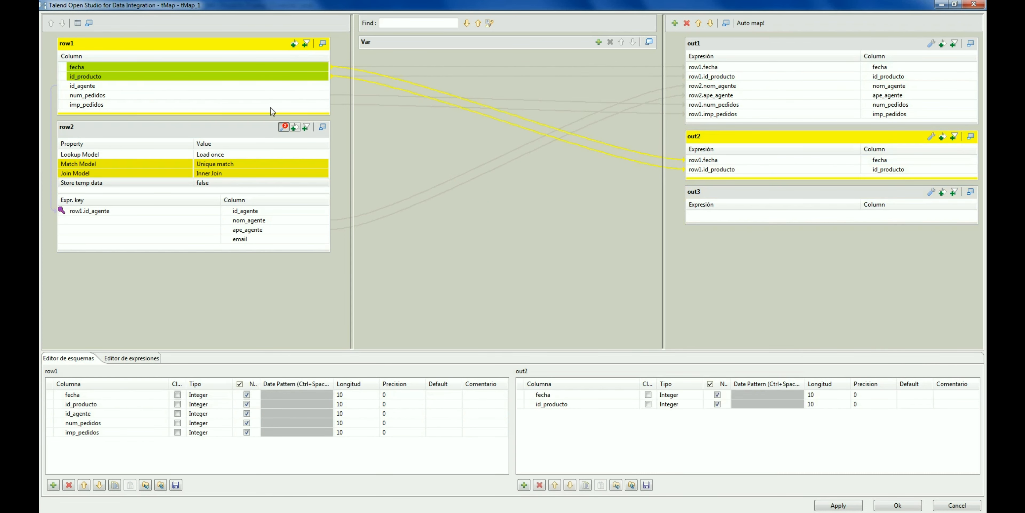
left_click(283, 86)
left_click(301, 95, "shift")
left_click(300, 103, "shift")
left_click_drag(299, 86, 713, 217)
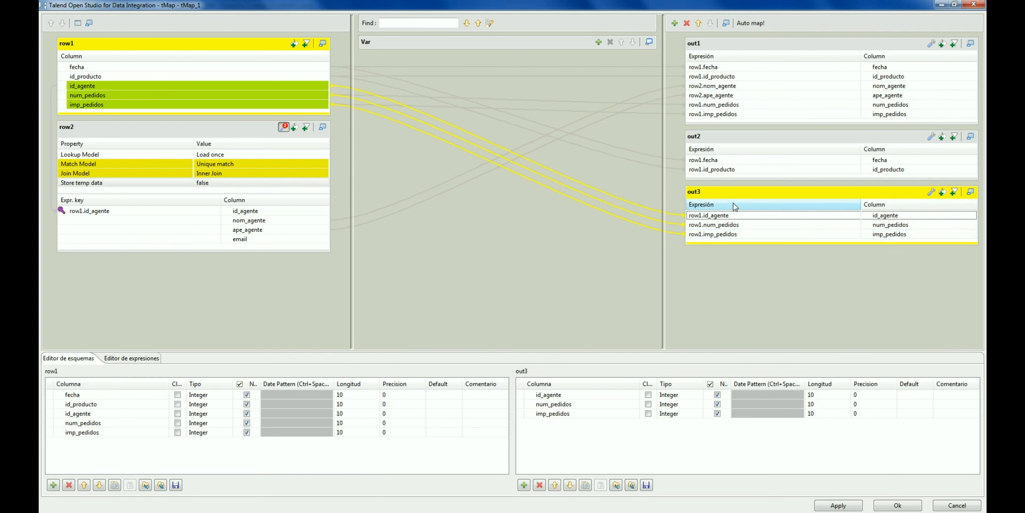
- Remove the output tables out3 and out2 from the map
left_click(745, 194)
left_click(688, 21)
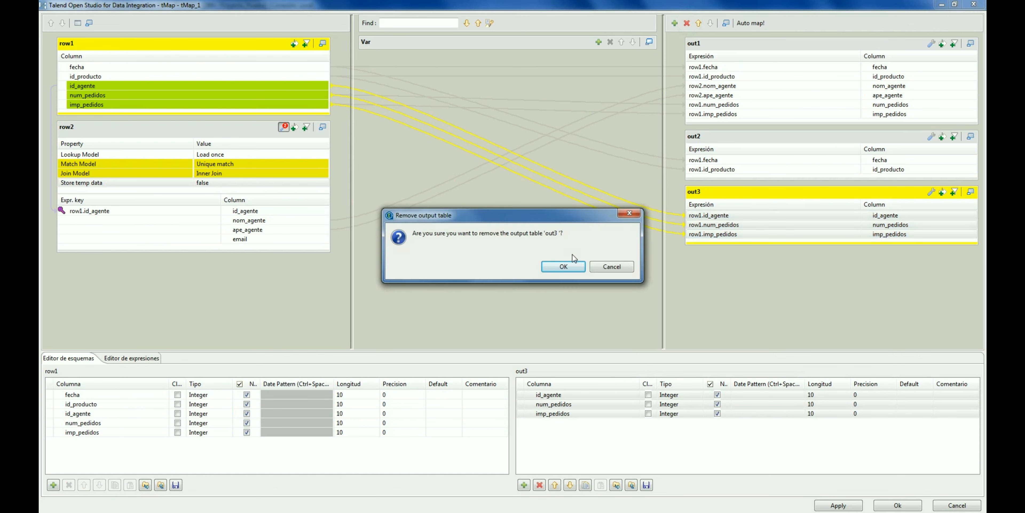
left_click(558, 263)
left_click(730, 134)
left_click(686, 25)
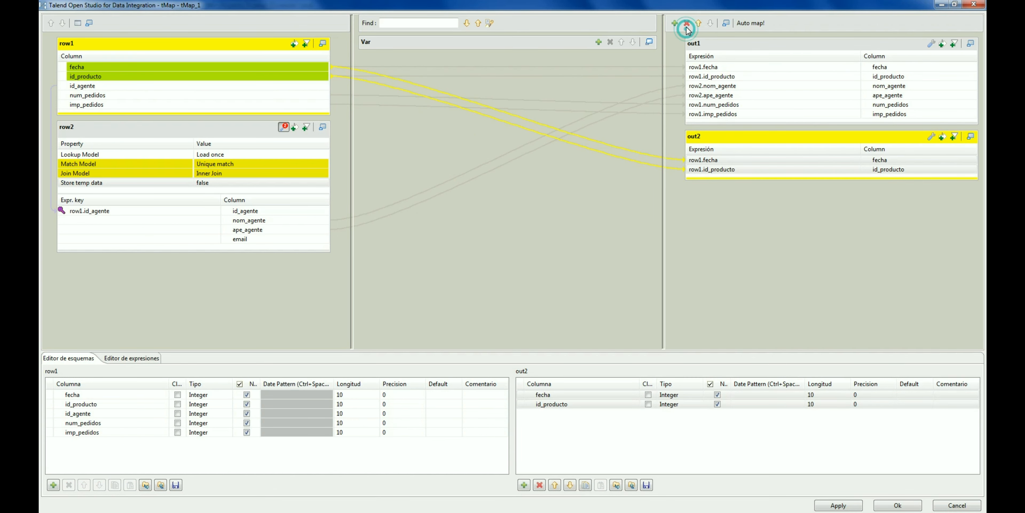
left_click(564, 266)
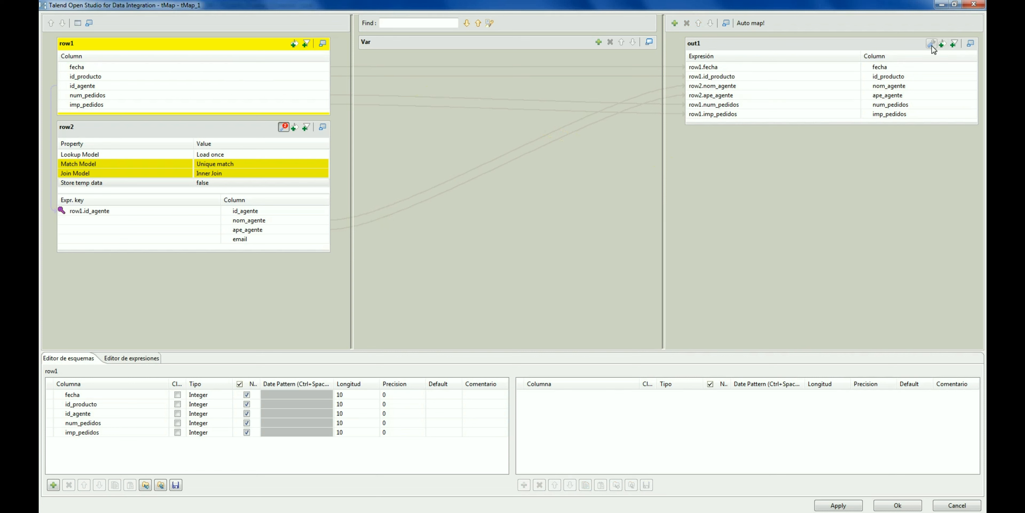
- Show the out1 settings and examine the Catch output reject and Catch lookup inner join reject properties
left_click(931, 44)
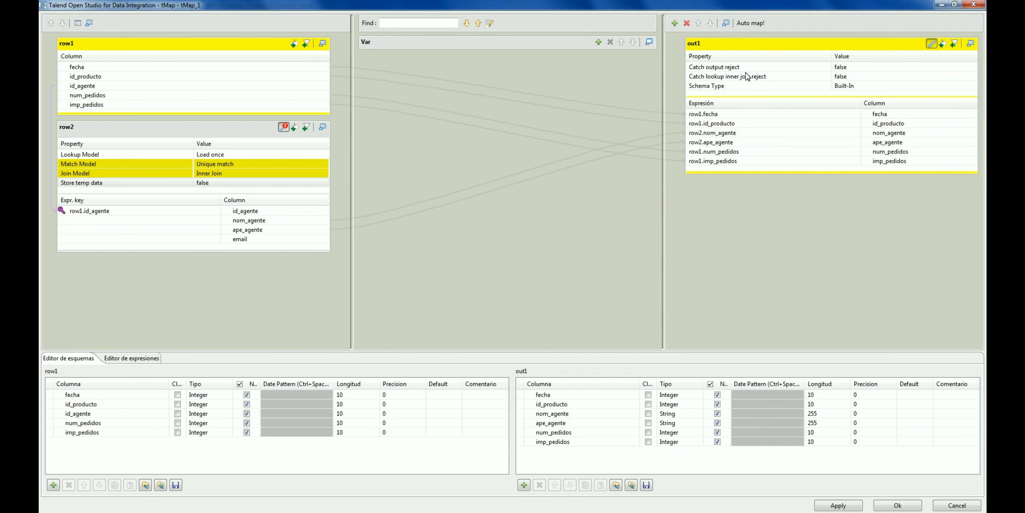
left_click(740, 67)
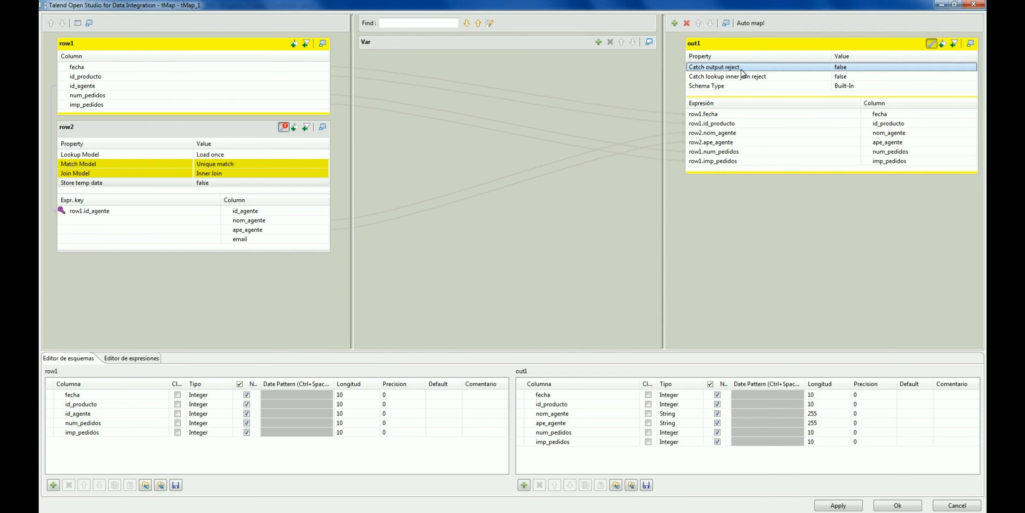
left_click(744, 76)
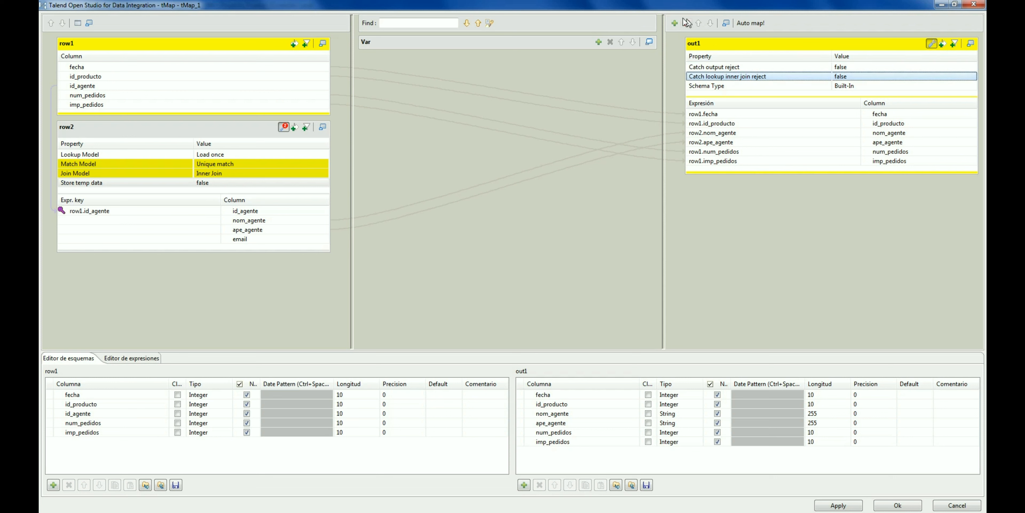
- Add an output table out2 and map row1's id_agente column to it
left_click(675, 22)
left_click(535, 268)
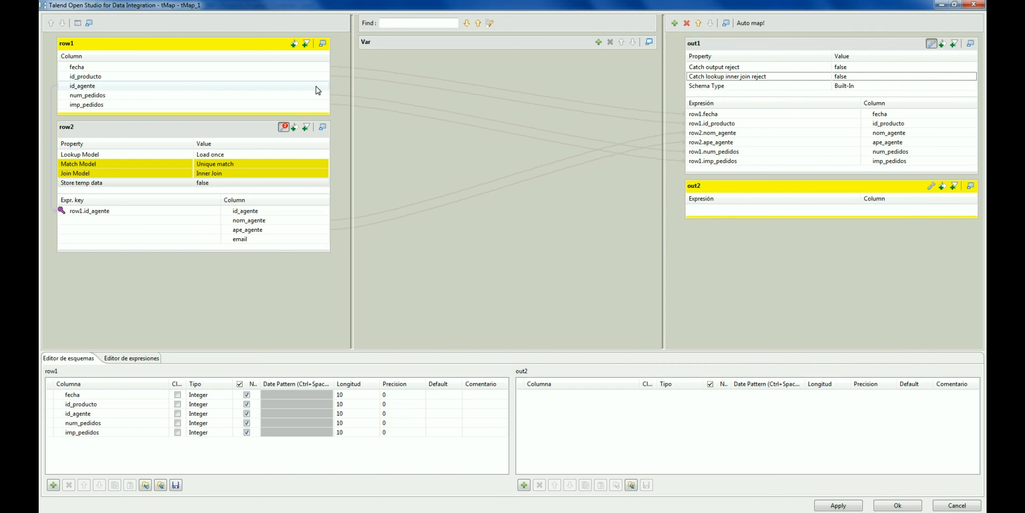
left_click(315, 86)
left_click_drag(319, 85, 726, 216)
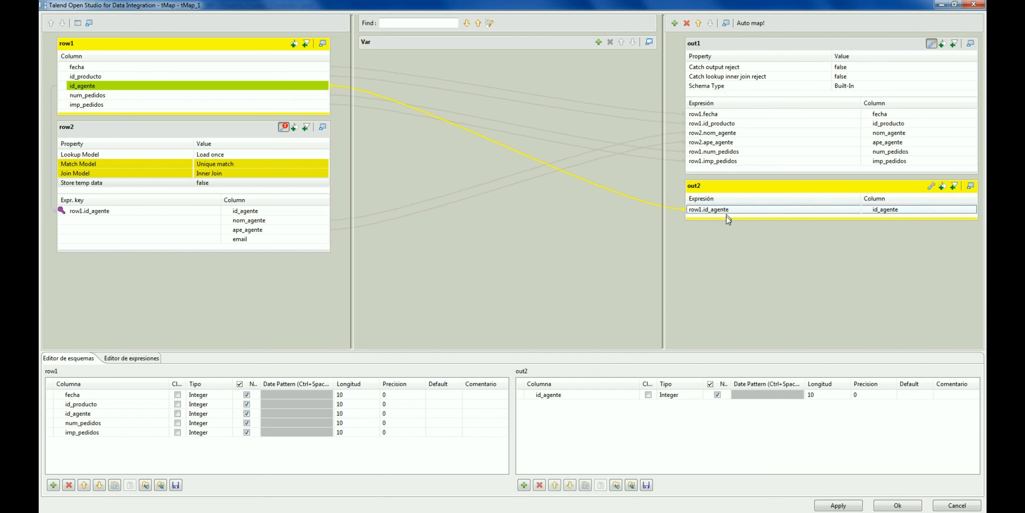
- Show the out2 settings and set Catch lookup inner join reject to true
left_click(933, 186)
left_click(926, 219)
left_click(973, 218)
left_click(495, 190)
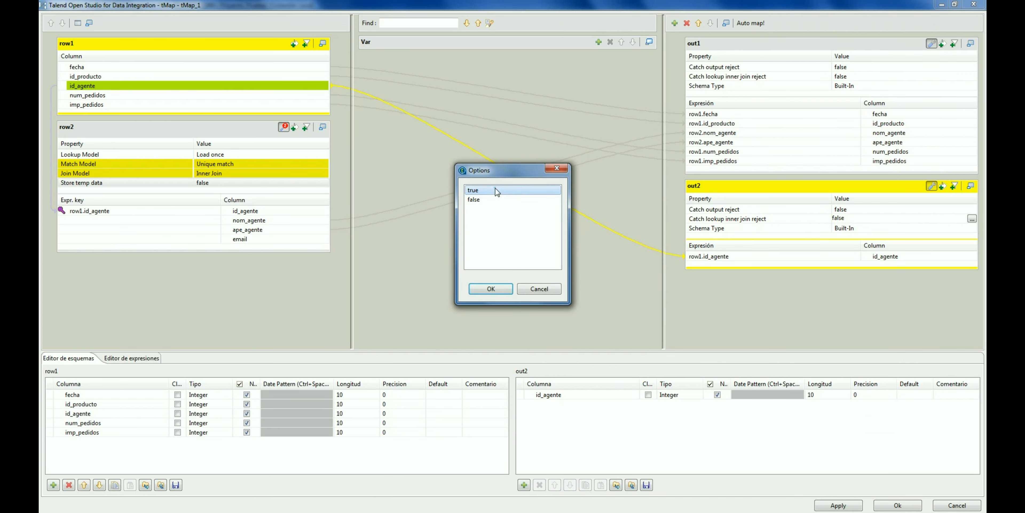
left_click(490, 288)
- Examine the out2 expression, the row2 Join Model and the mappings leading from row1 and row2
left_click(772, 257)
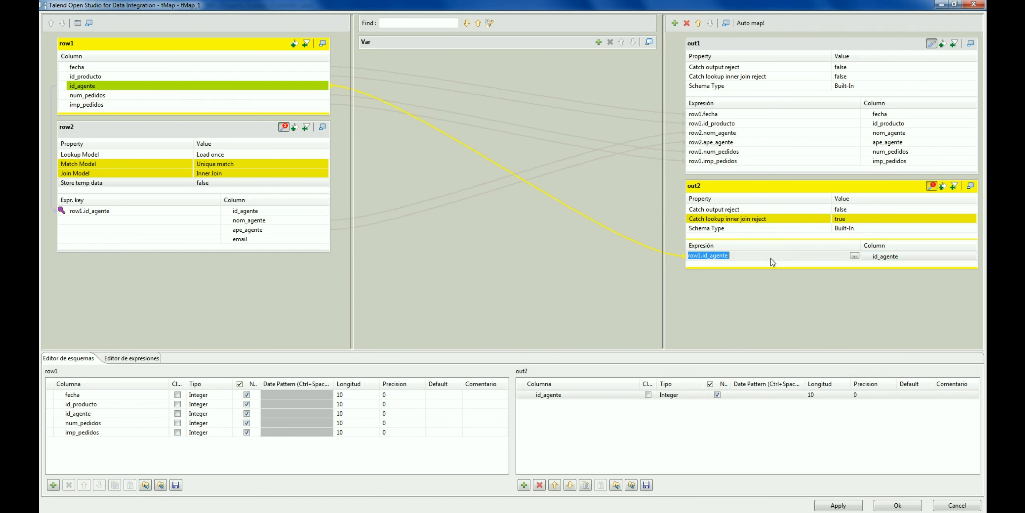
left_click(217, 173)
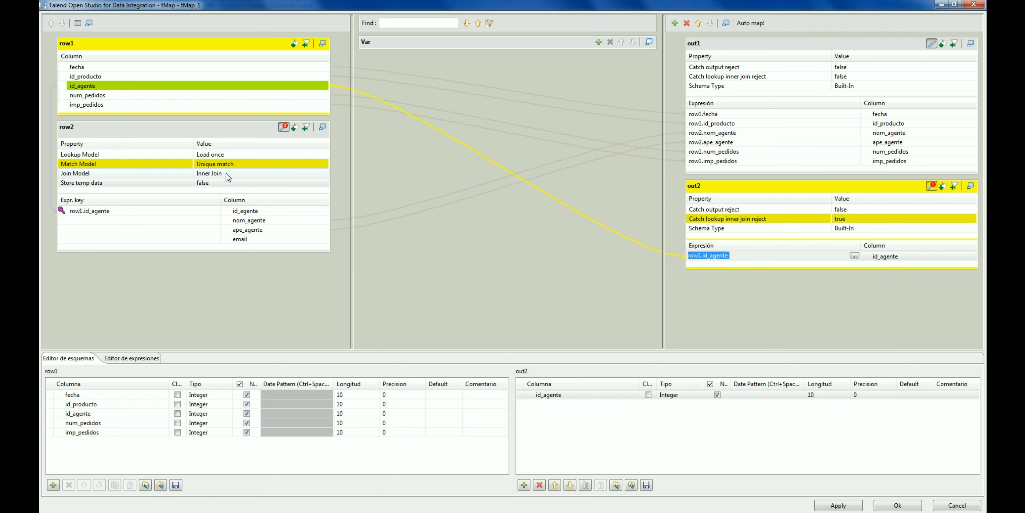
left_click(260, 44)
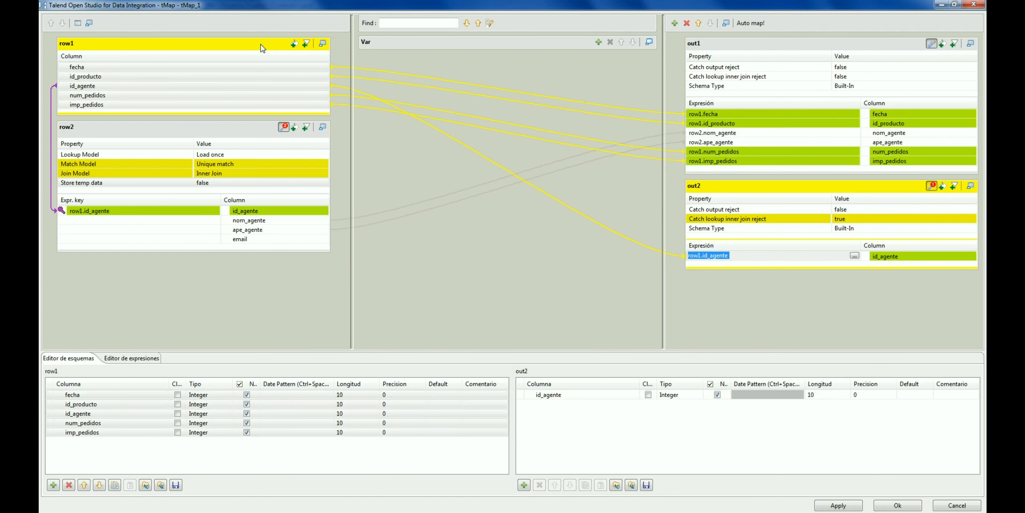
left_click(236, 128)
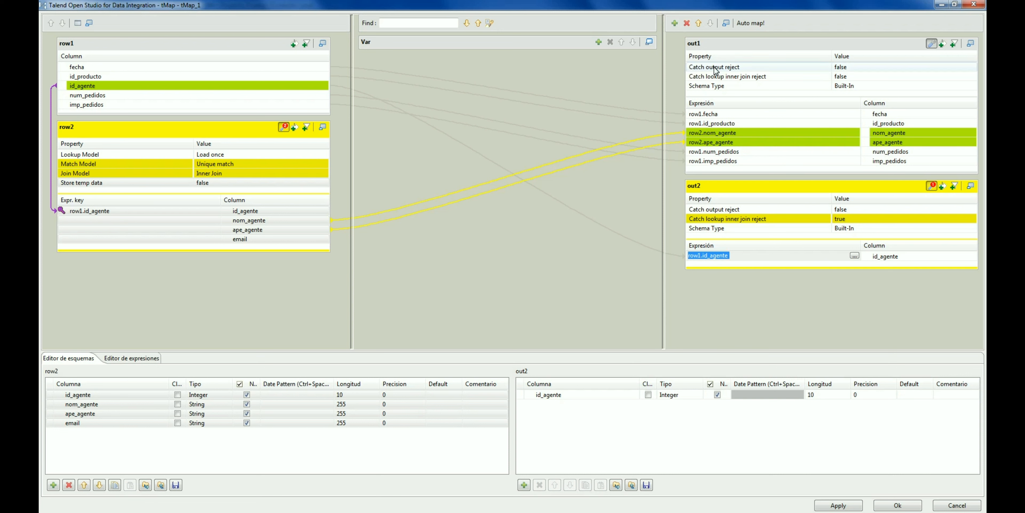
- Add the filter expression row1.fecha==200907 to out1 and accept the map changes
left_click(942, 43)
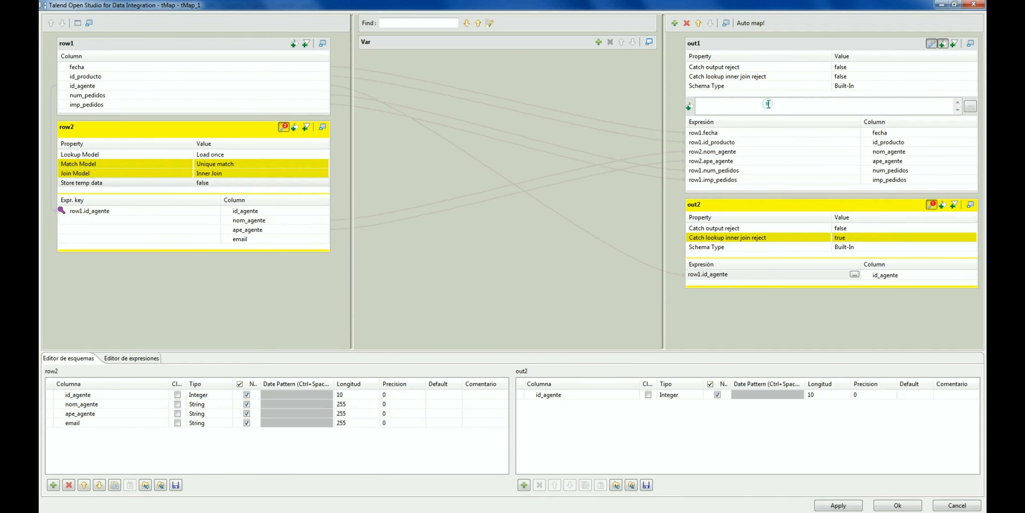
left_click_drag(712, 132, 734, 105)
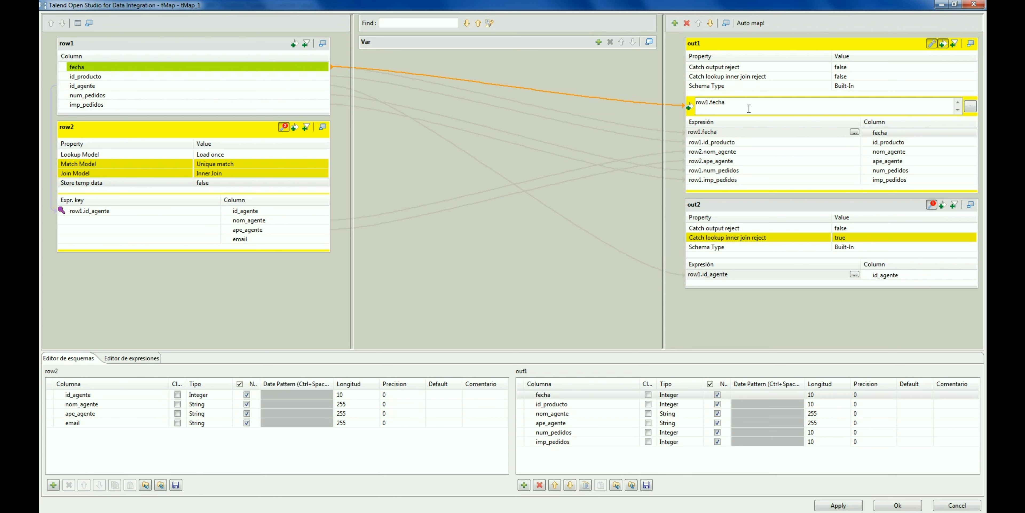
type("==200907")
left_click(891, 509)
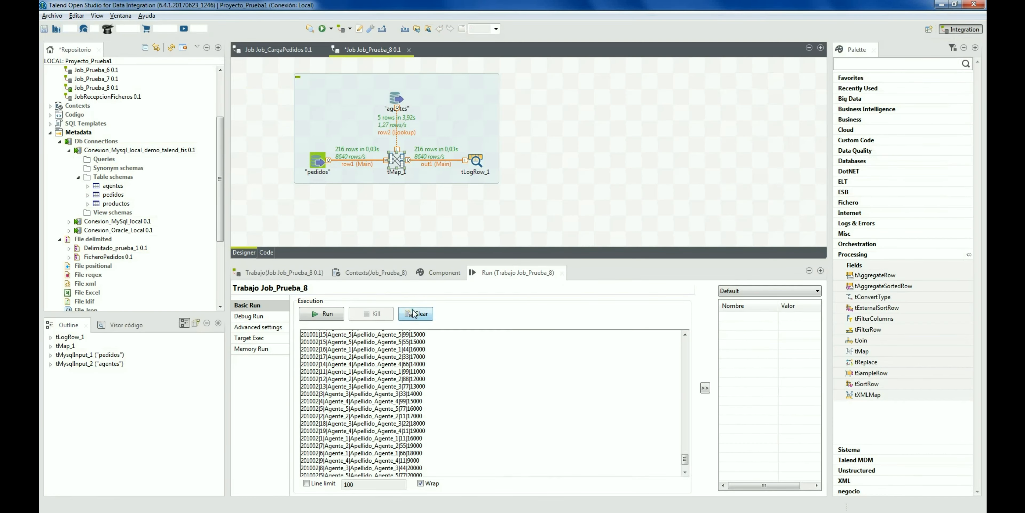
- Run Job_Prueba_8 with a cleared console, enlarge the output area and check the fecha values in the printed rows
left_click(416, 314)
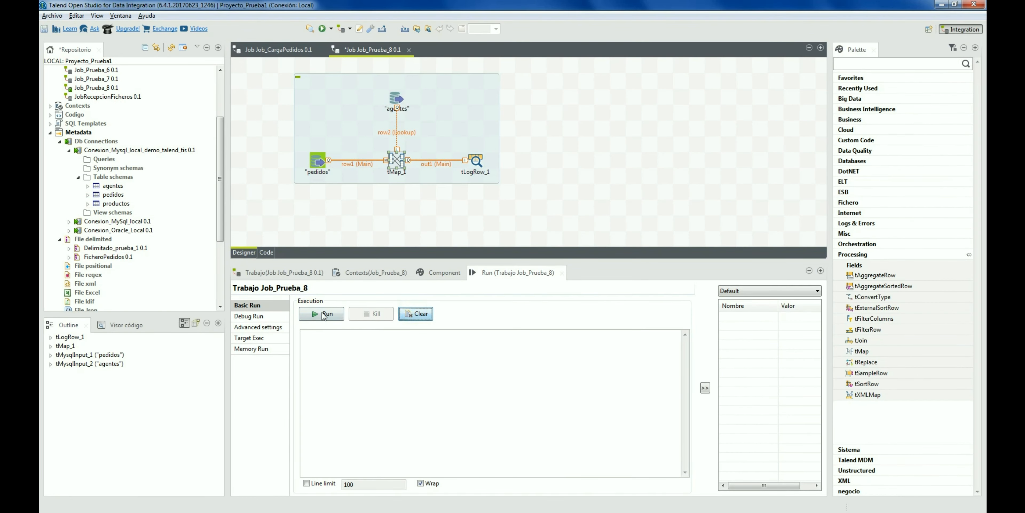
left_click(323, 315)
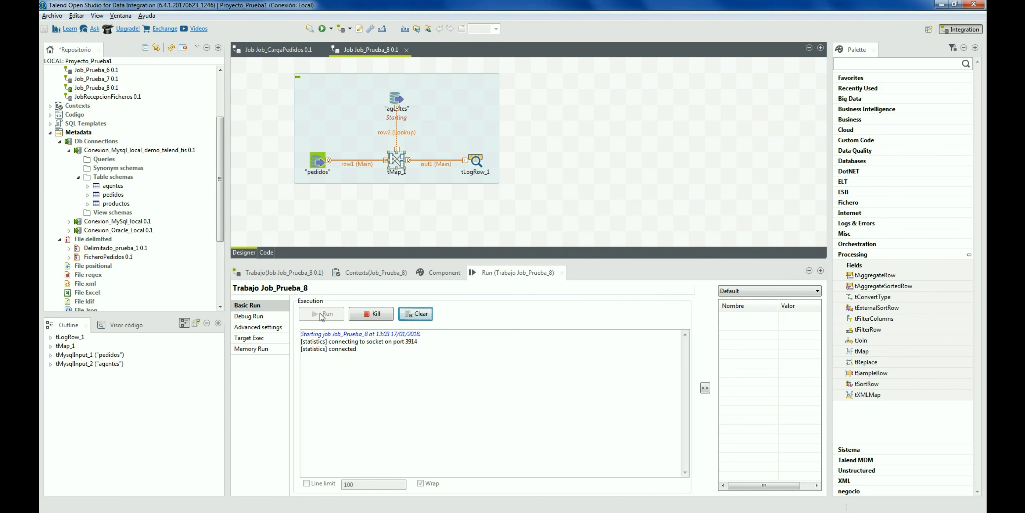
left_click_drag(495, 263, 496, 219)
left_click(424, 334)
left_click_drag(315, 450, 313, 280)
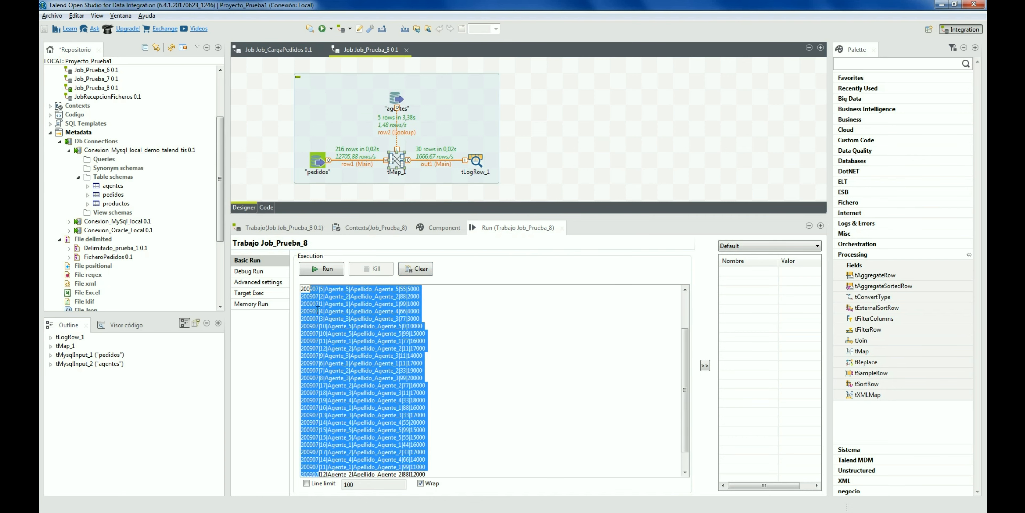
left_click(317, 363)
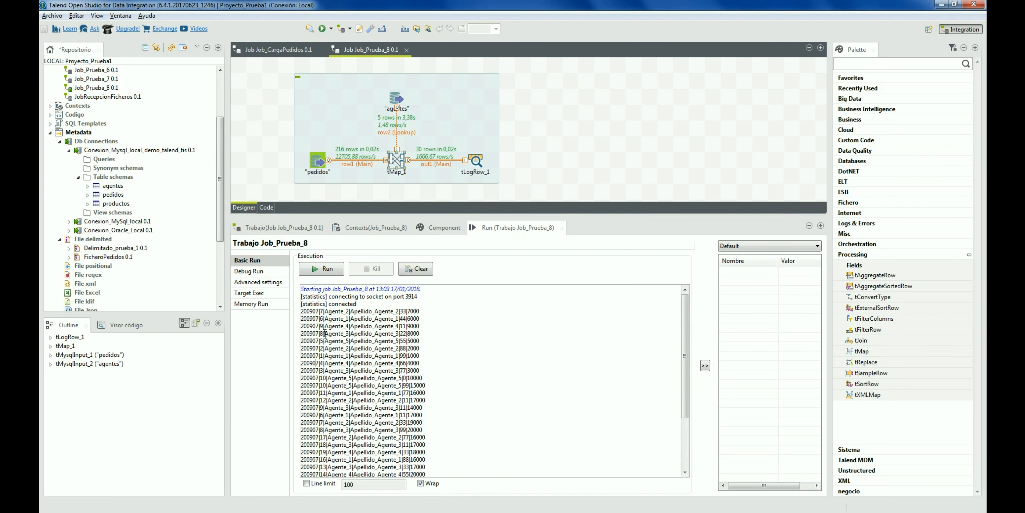
- Reopen tMap_1 and, for out2, set Catch lookup inner join reject to false and Catch output reject to true
left_click(397, 161)
double_click(397, 161)
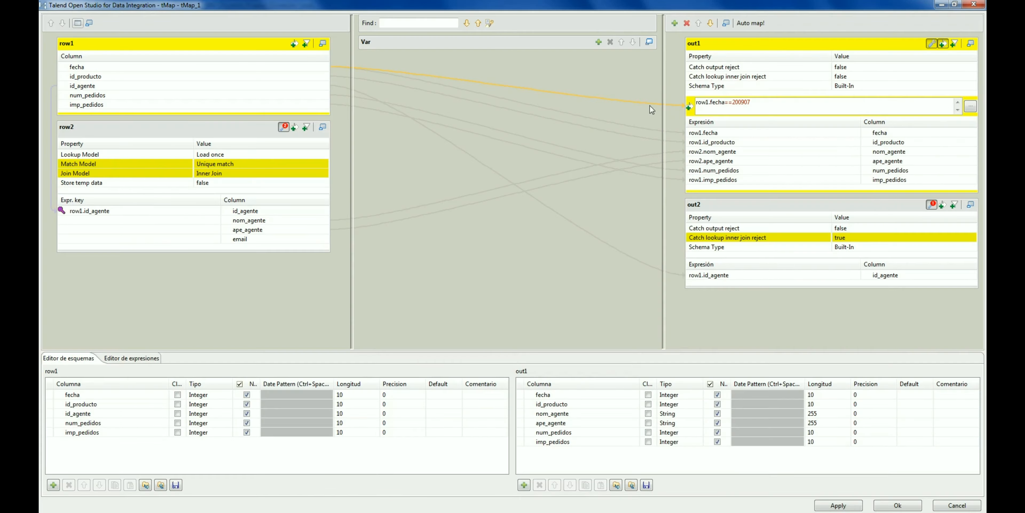
left_click(915, 237)
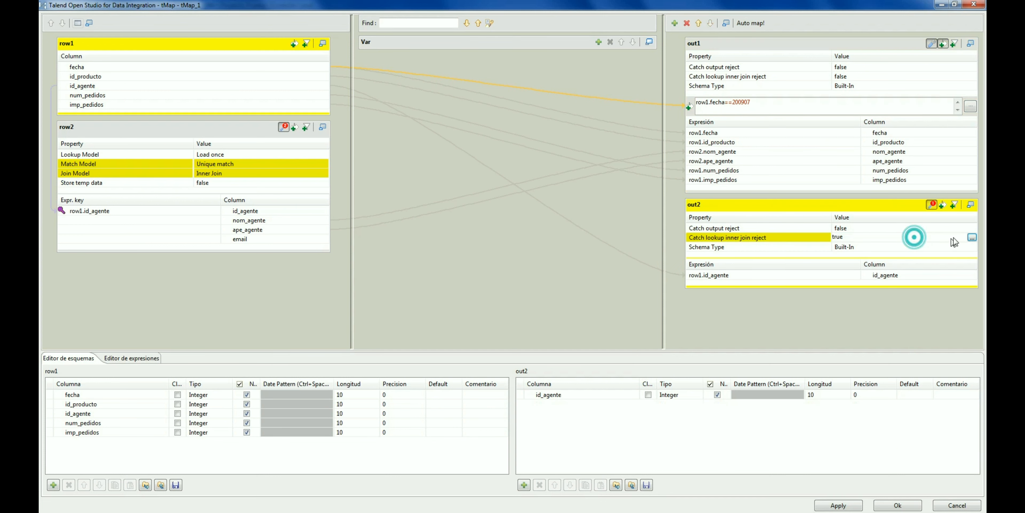
left_click(972, 237)
left_click(482, 200)
left_click(480, 291)
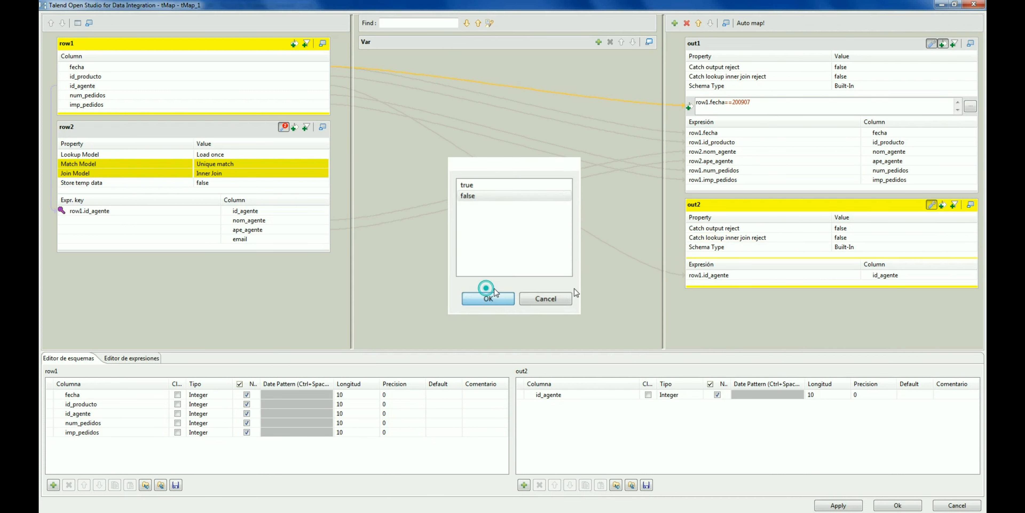
left_click(971, 229)
left_click(971, 228)
left_click(512, 190)
left_click(483, 294)
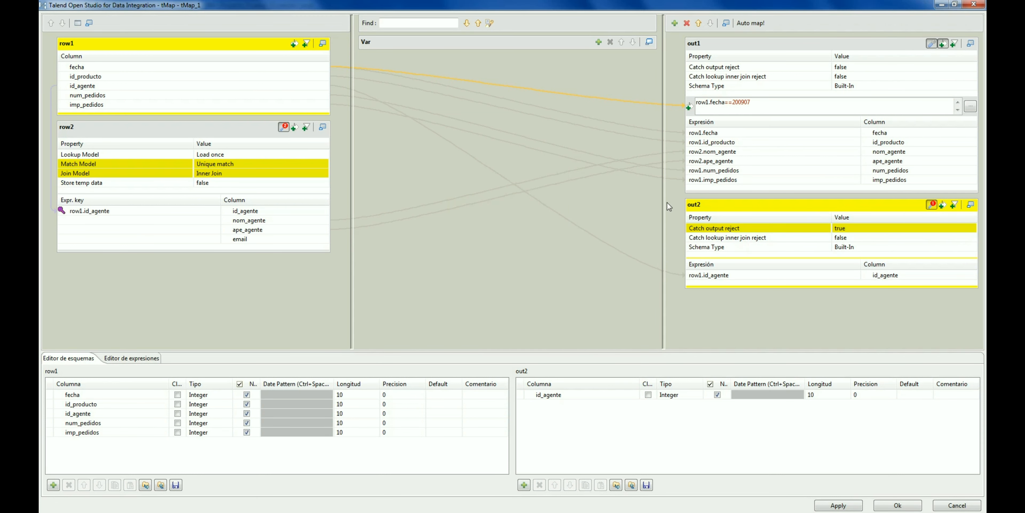
left_click(767, 102)
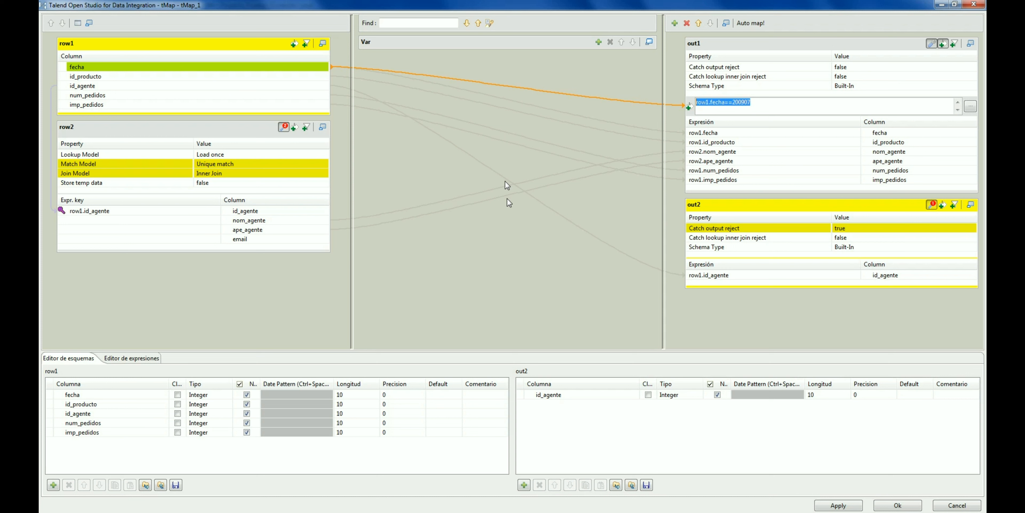
- Add four variables to the map's Var table
left_click(599, 42)
left_click(599, 42)
left_click(598, 42)
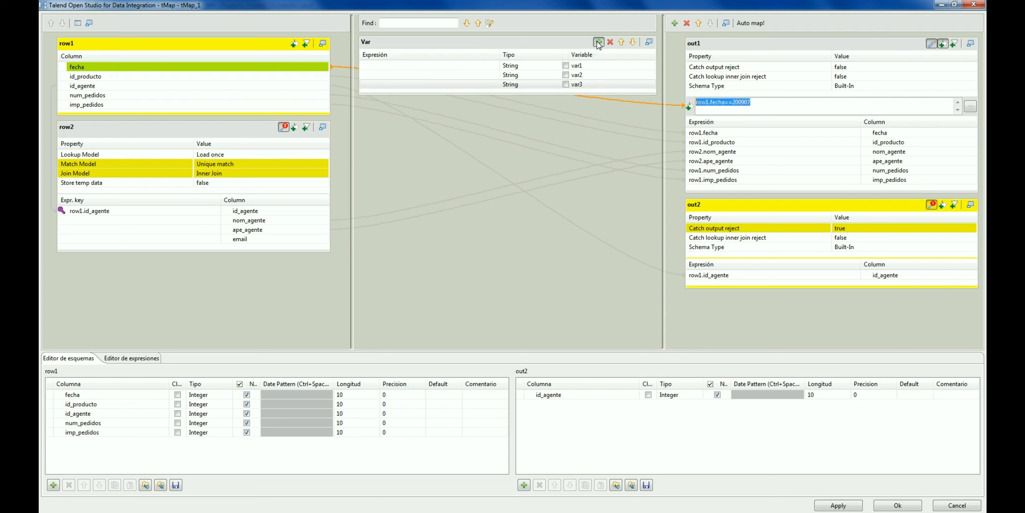
left_click(598, 43)
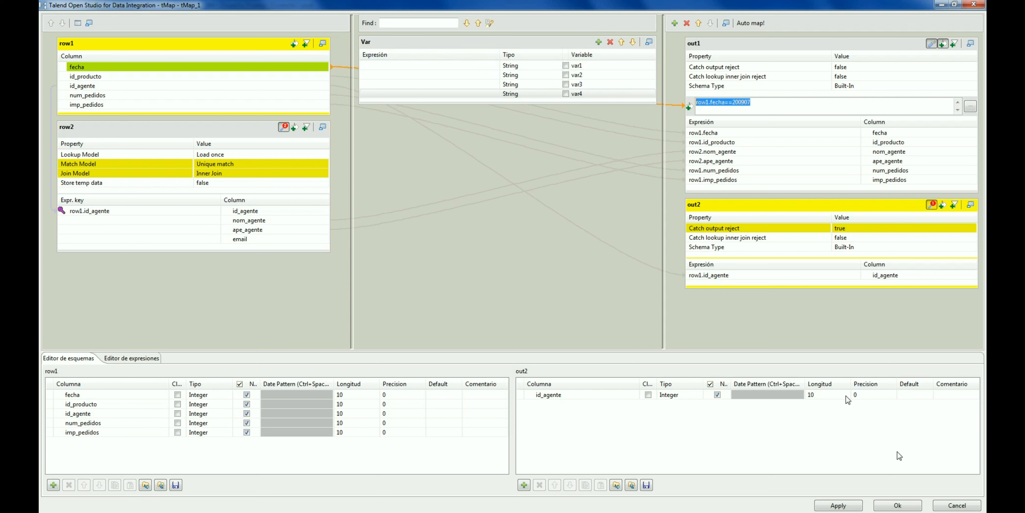
- Delete the four variables from the Var table and accept the map changes
left_click(607, 65)
left_click(604, 92, "shift")
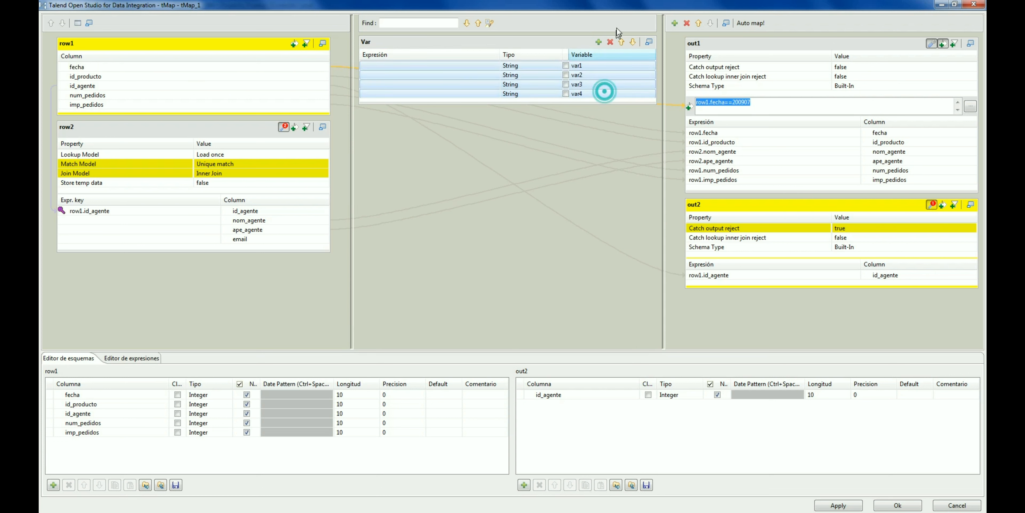
left_click(610, 42)
left_click(898, 505)
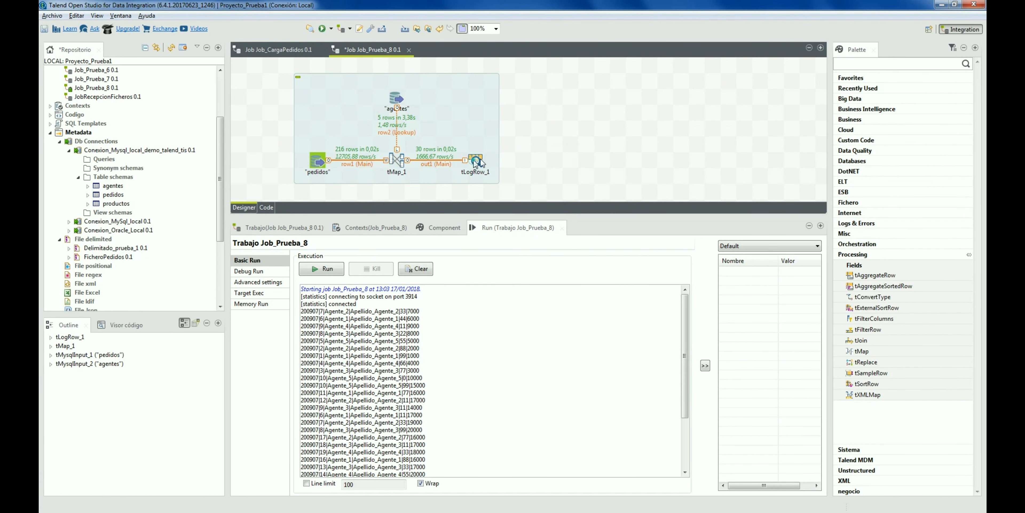
- Spread out the job design by moving tLogRow_1 and the agentes input away from tMap_1, and highlight a product id in the run output
left_click_drag(480, 162, 559, 161)
left_click(622, 163)
double_click(318, 311)
left_click(326, 314)
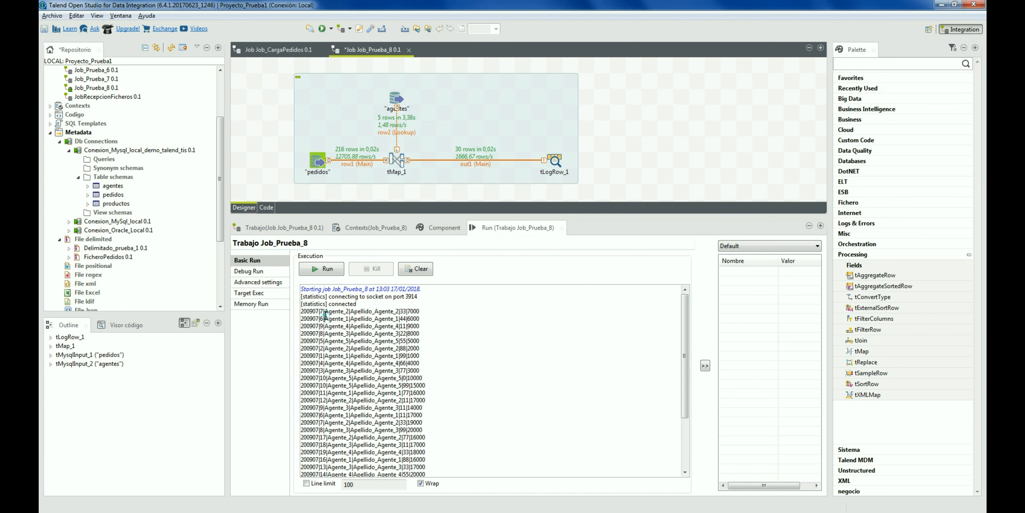
double_click(322, 310)
left_click_drag(396, 99, 349, 82)
left_click(606, 116)
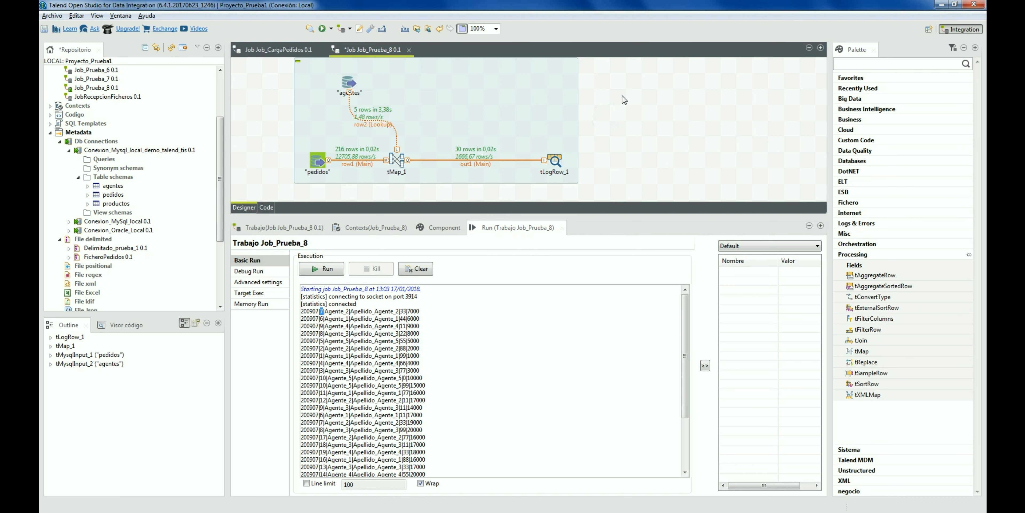
- Add the productos table to the job as a tMysqlInput and connect its row to tMap_1 as a lookup
left_click(110, 203)
left_click_drag(432, 83, 434, 82)
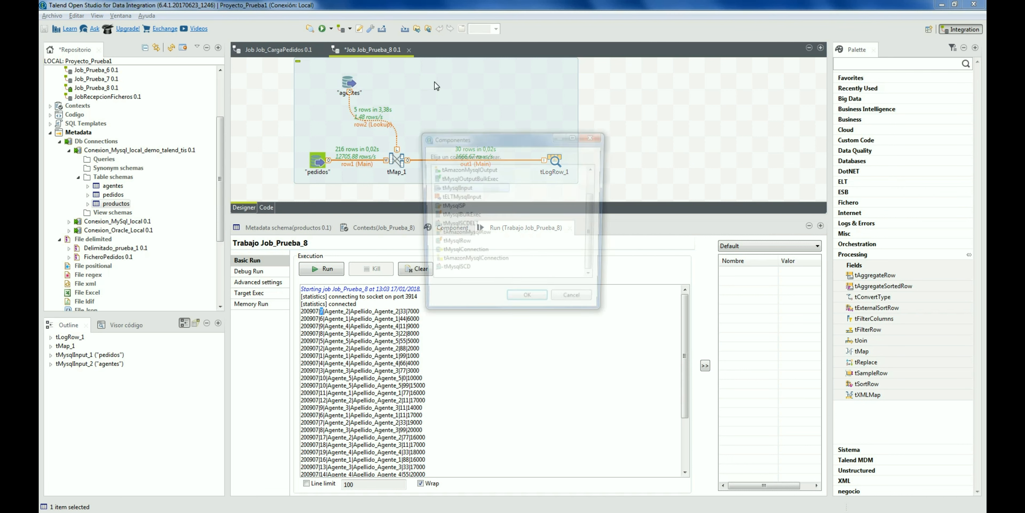
double_click(470, 191)
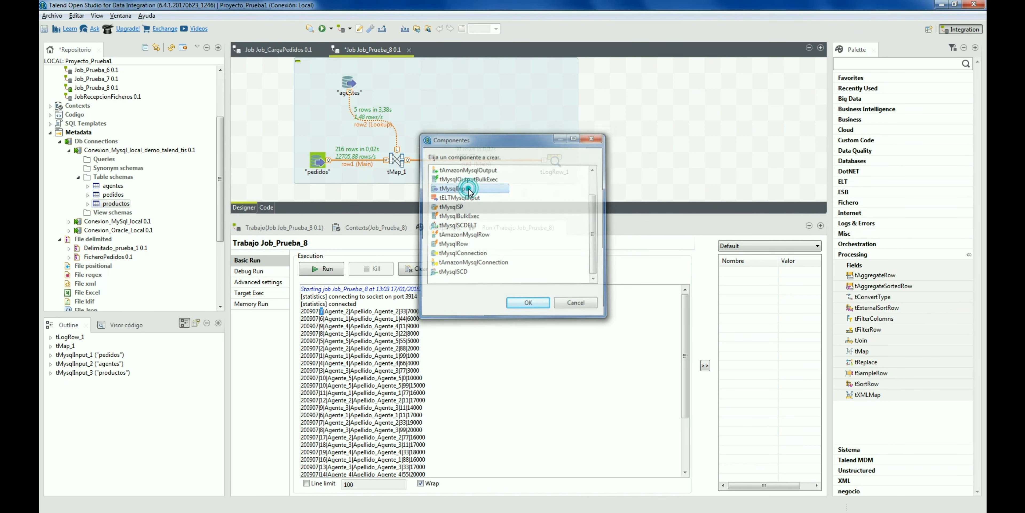
right_click(431, 83)
mouse_move(458, 85)
left_click(563, 86)
left_click(397, 159)
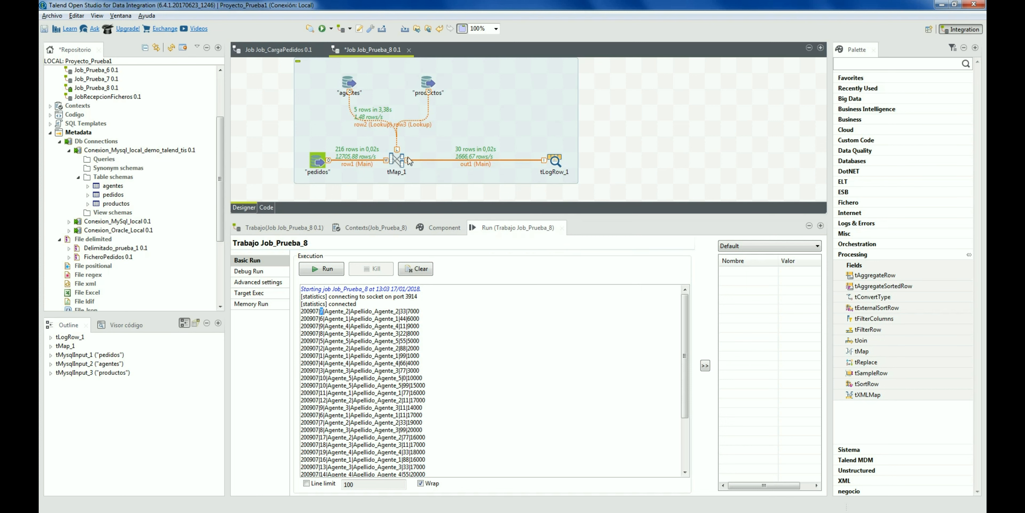
- In tMap_1, join row1.id_producto to row3's id_producto and replace id_producto in out1 with desc_producto, placed right after fecha
double_click(399, 160)
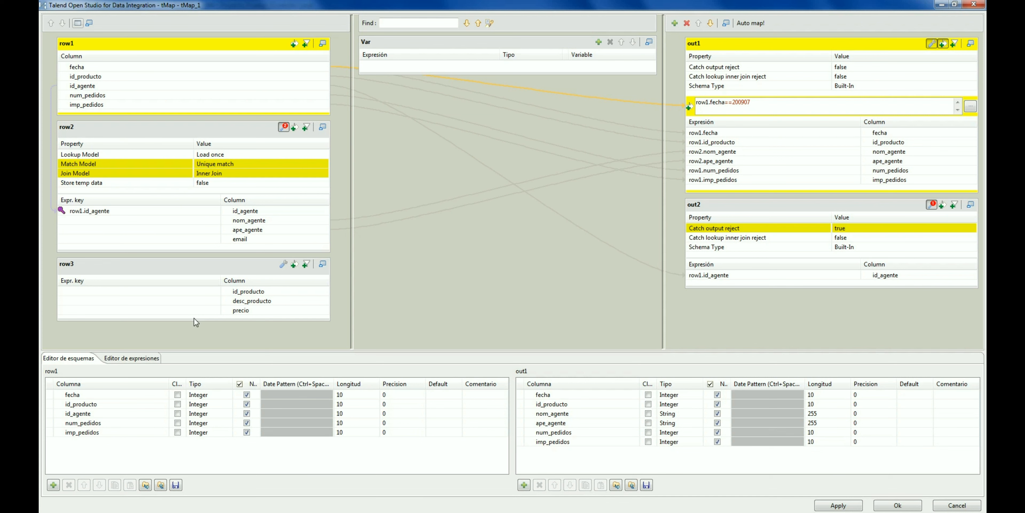
left_click_drag(113, 76, 115, 291)
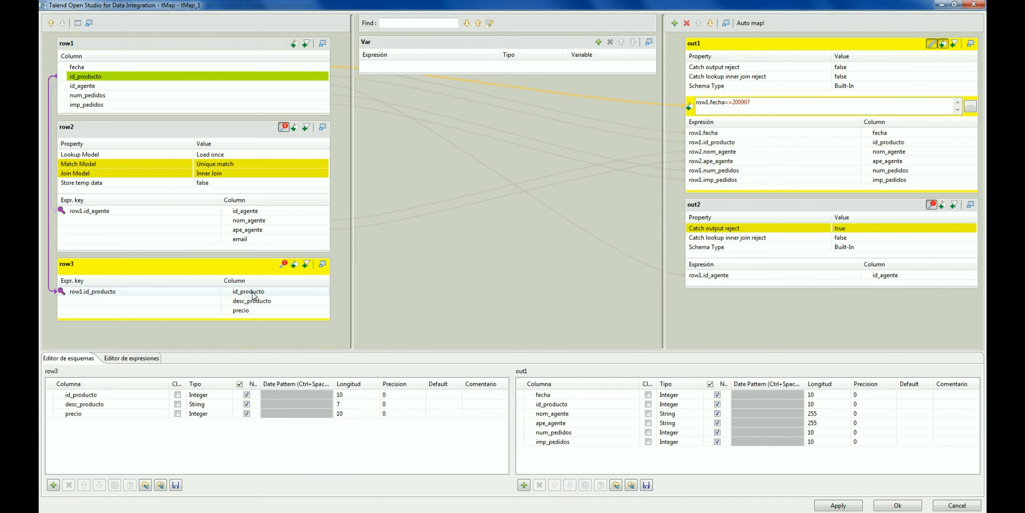
left_click(881, 142)
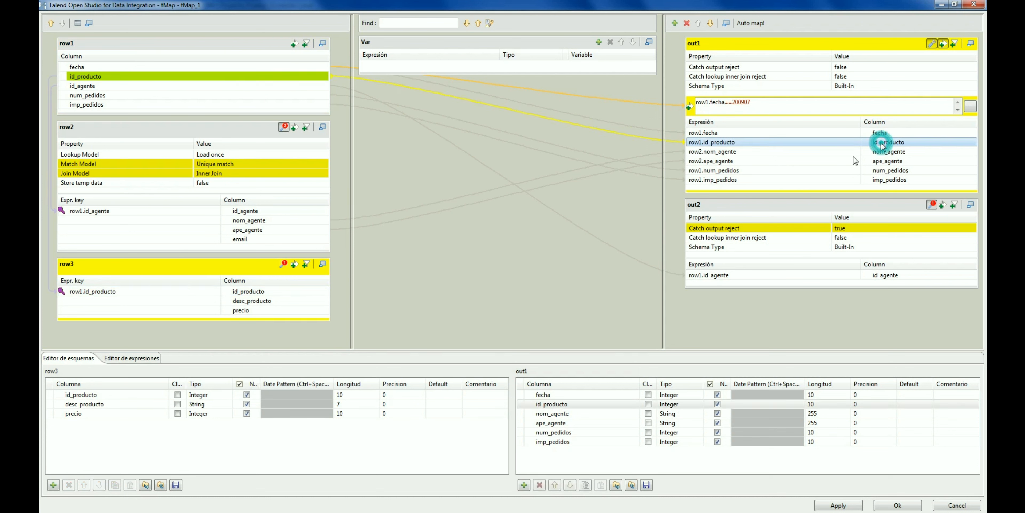
left_click(539, 485)
left_click_drag(286, 301, 901, 149)
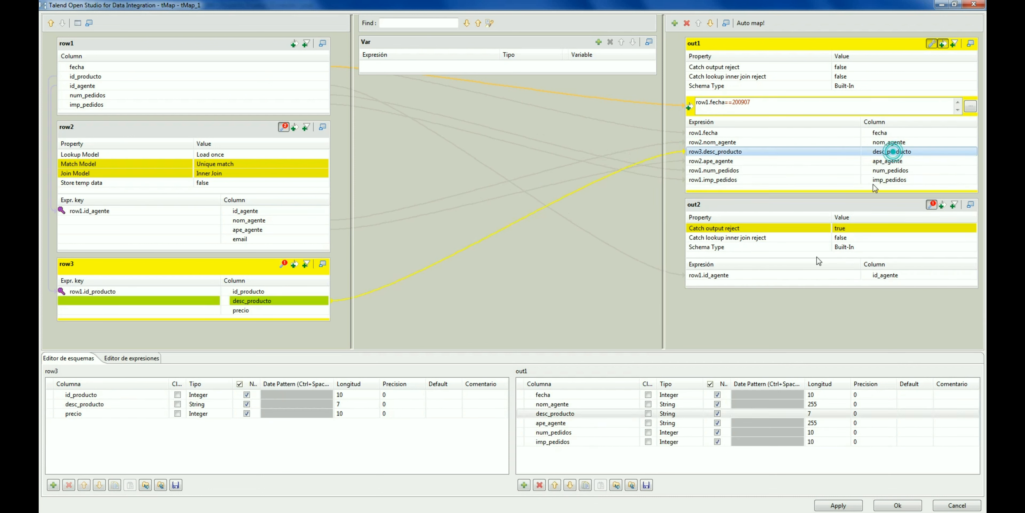
left_click(555, 484)
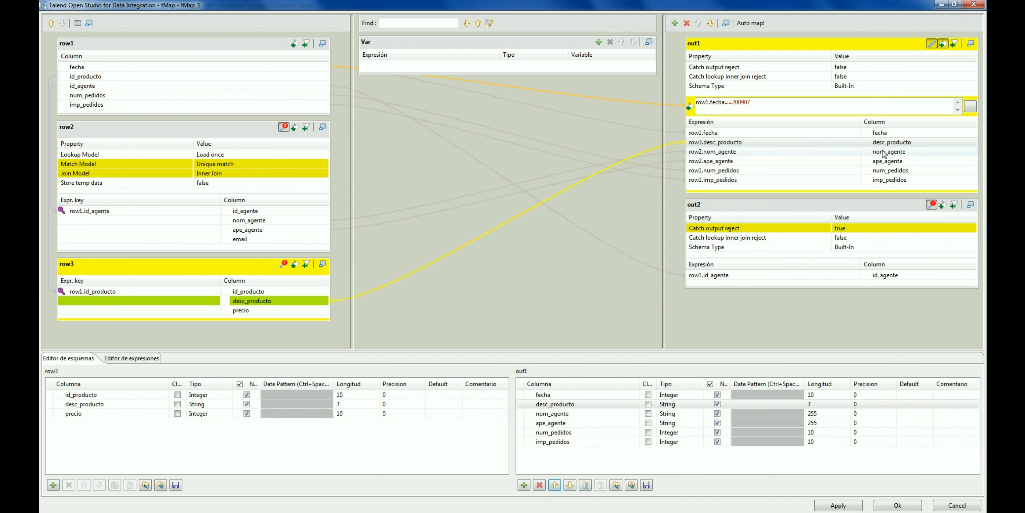
- Remove the out2 output table from the map and accept the map changes
left_click(787, 208)
left_click(687, 23)
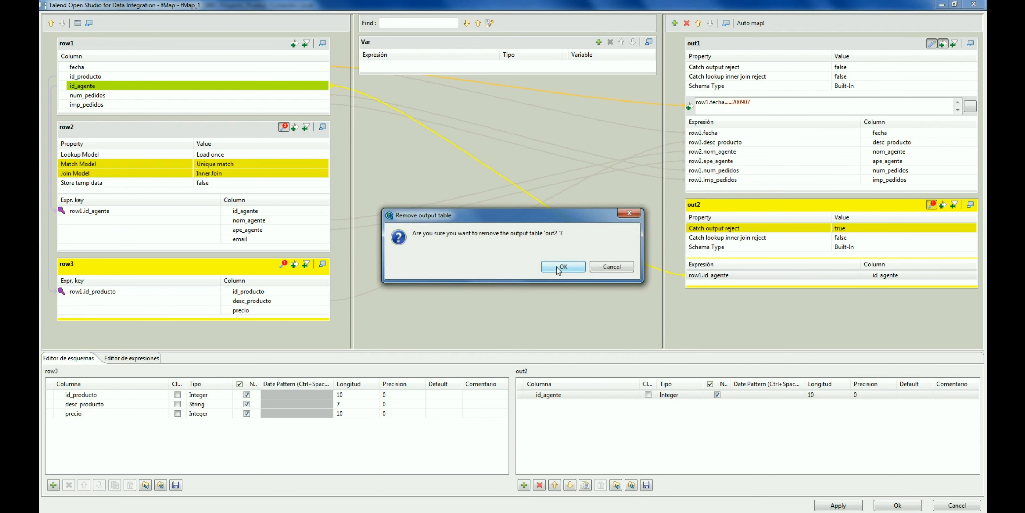
left_click(559, 267)
left_click(891, 506)
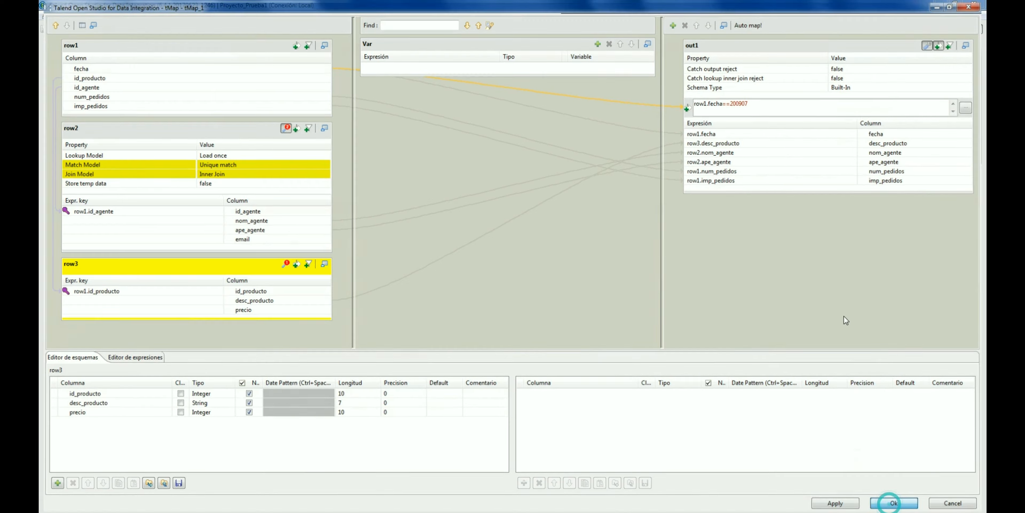
left_click(559, 308)
- Clear the console, run Job_Prueba_8 and check the product descriptions and order amounts in the printed rows
left_click(421, 270)
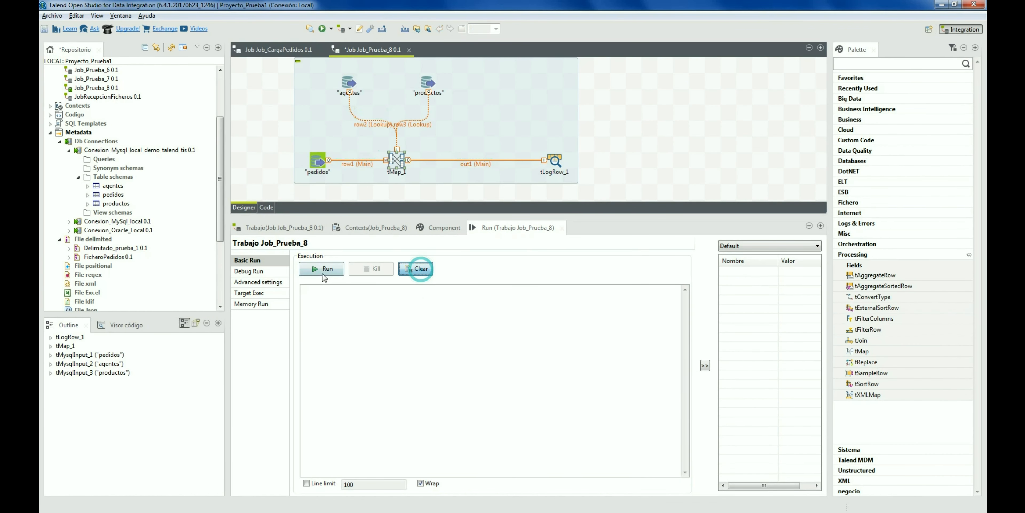
left_click(327, 269)
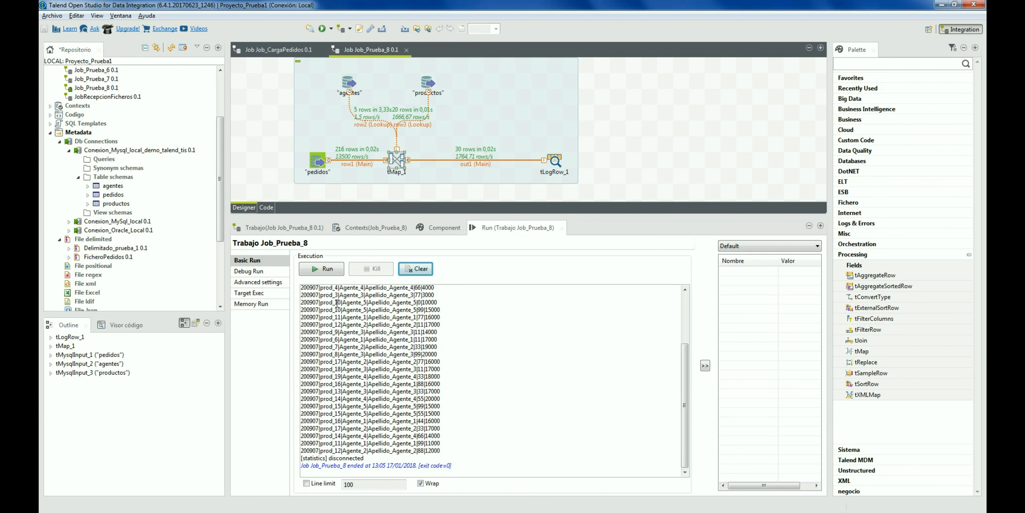
left_click_drag(342, 295, 436, 295)
left_click(420, 296)
left_click(437, 295)
- Reopen tMap_1 and add a column named importe_medio at the end of the out1 schema
double_click(396, 160)
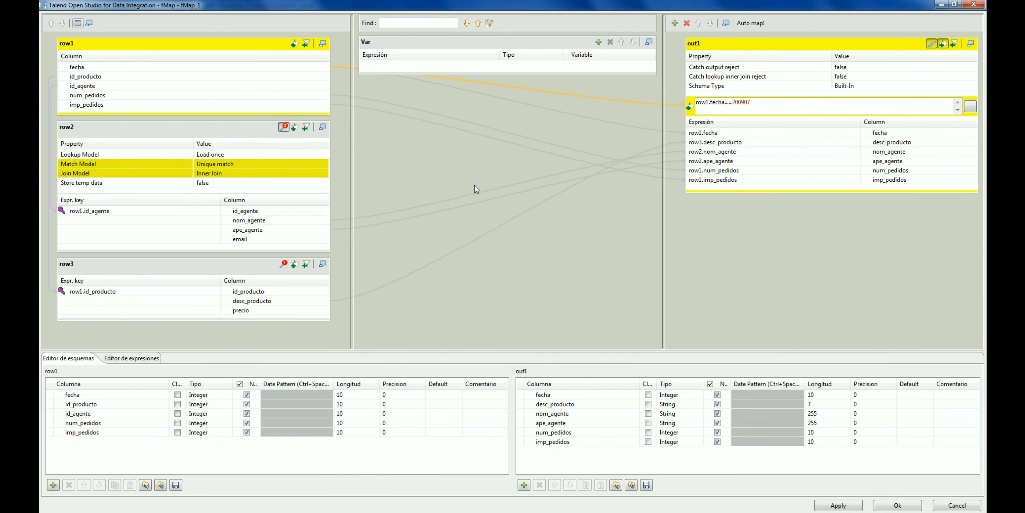
left_click(890, 184)
left_click(524, 485)
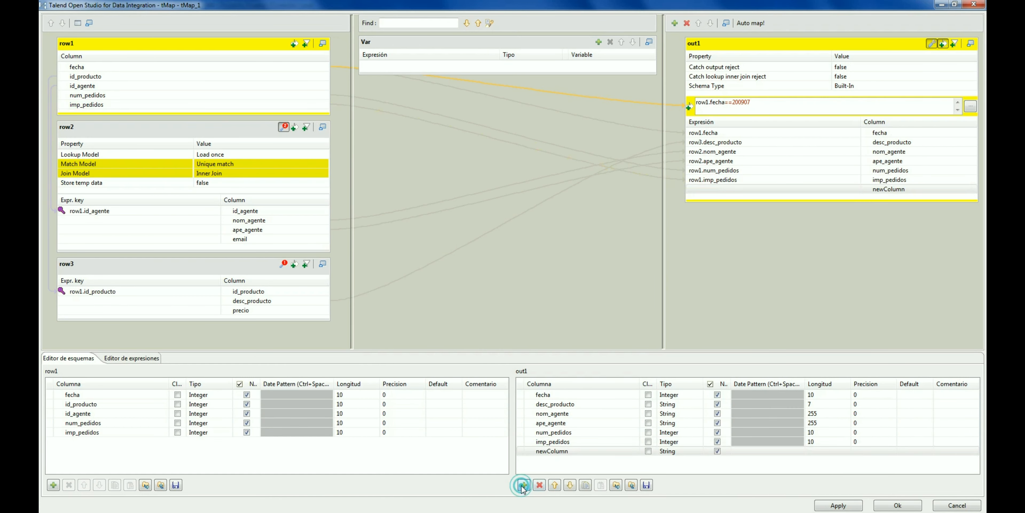
left_click(593, 450)
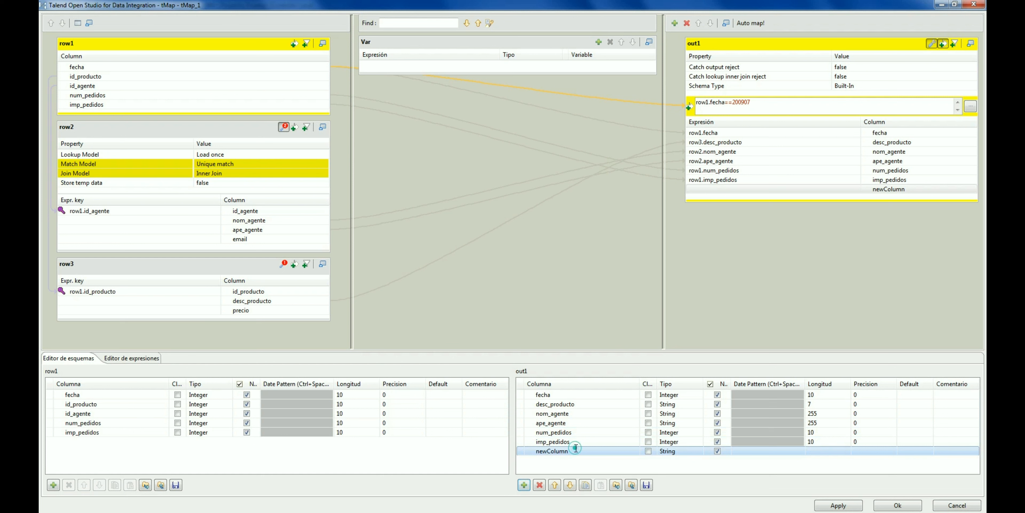
type("importe_medio")
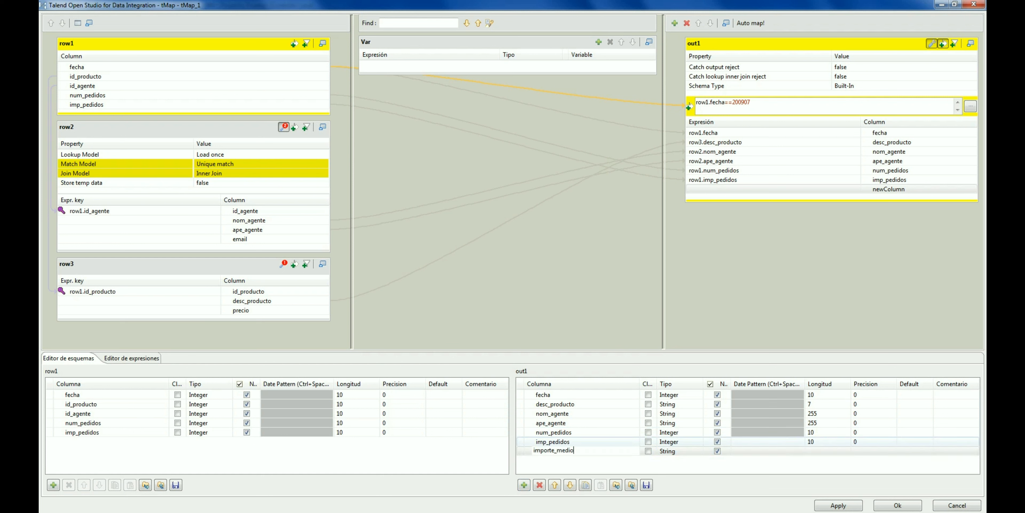
key("Return")
- Set the importe_medio column's type to int | Integer and its length to 10
left_click(700, 451)
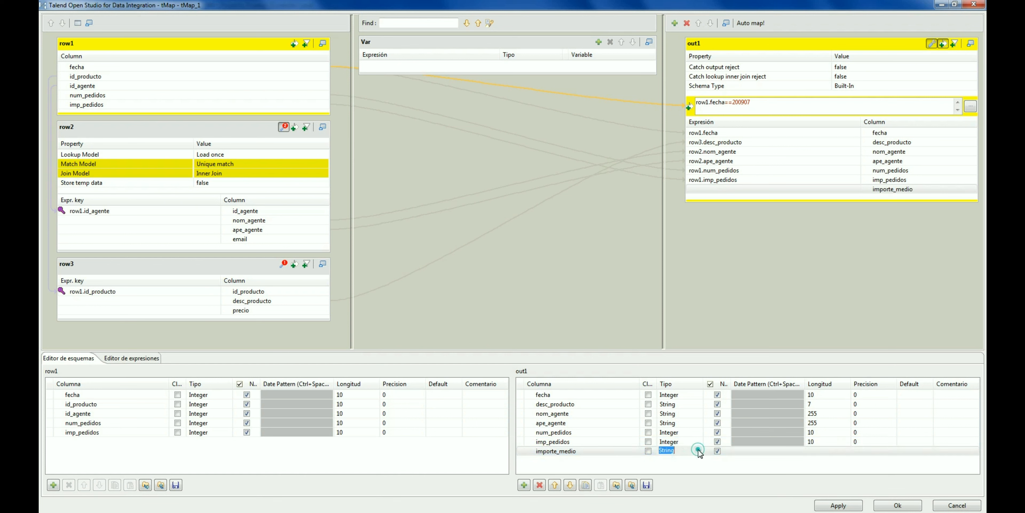
left_click(699, 451)
key("i")
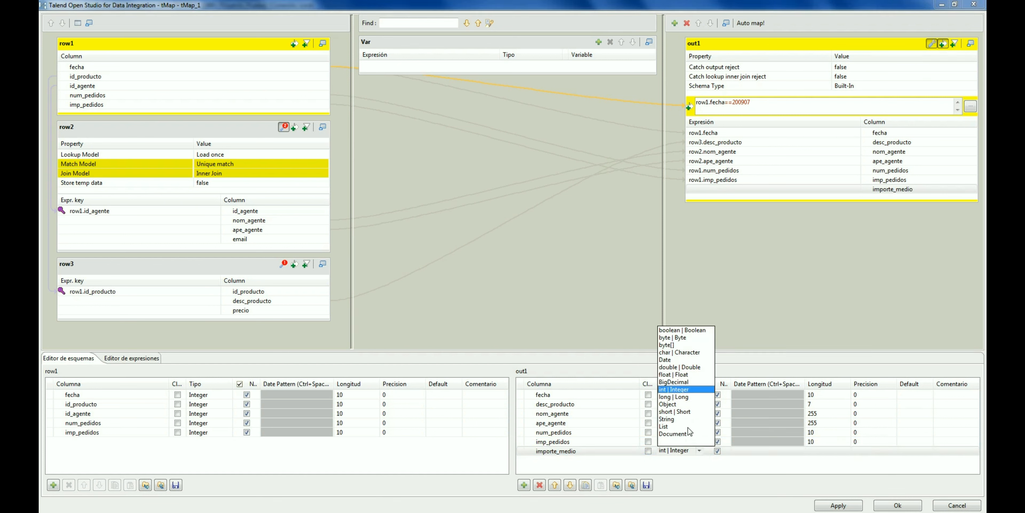
left_click(683, 390)
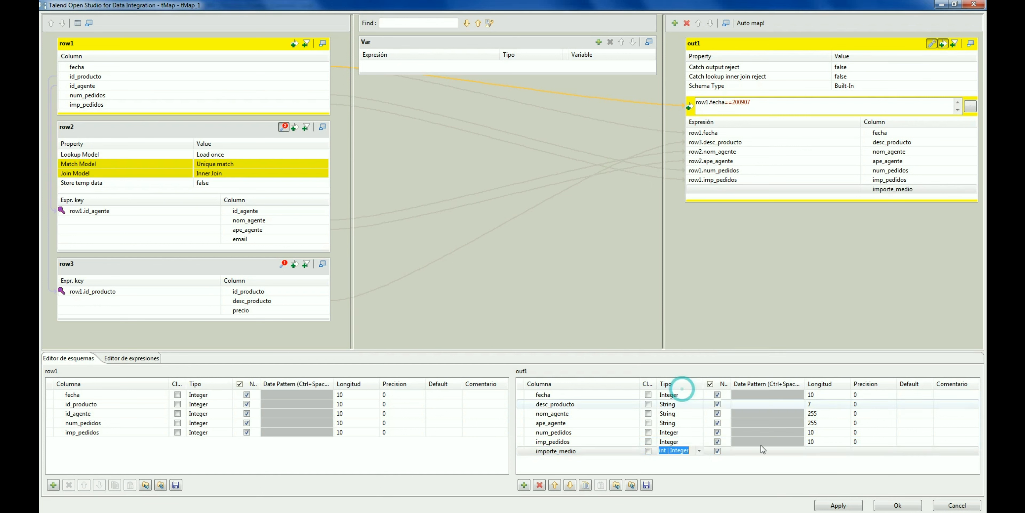
left_click(810, 452)
type("10")
left_click(804, 465)
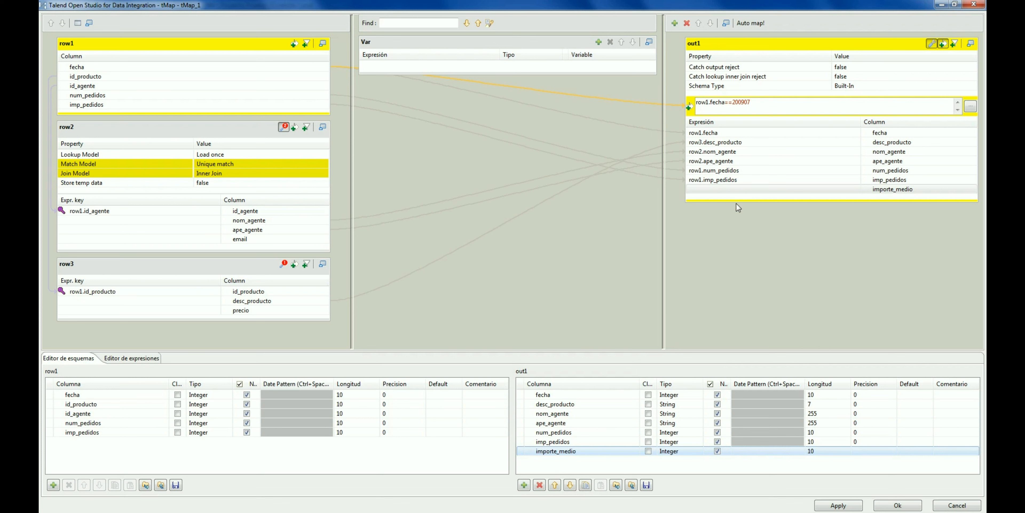
- Open the Expression Builder for the importe_medio expression in out1
left_click(733, 171)
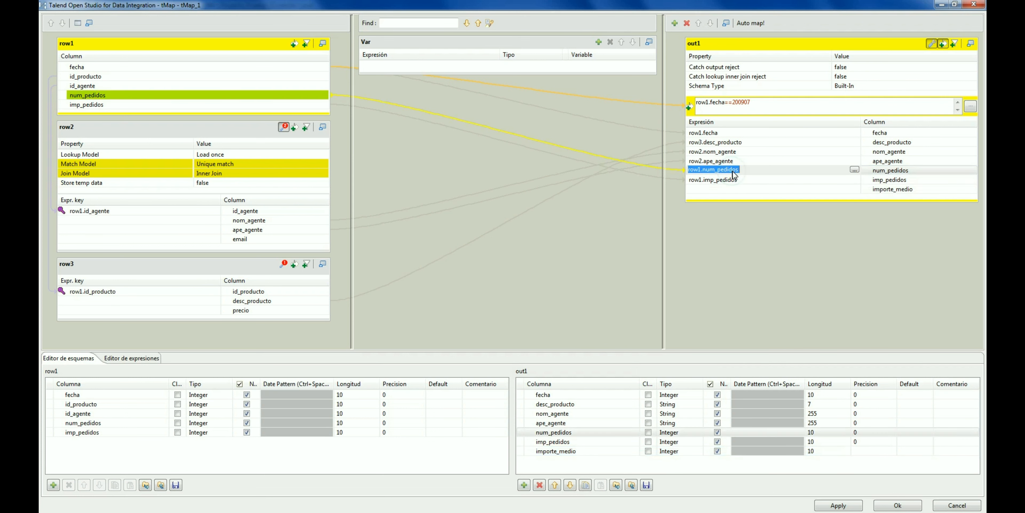
left_click(733, 180)
left_click(834, 189)
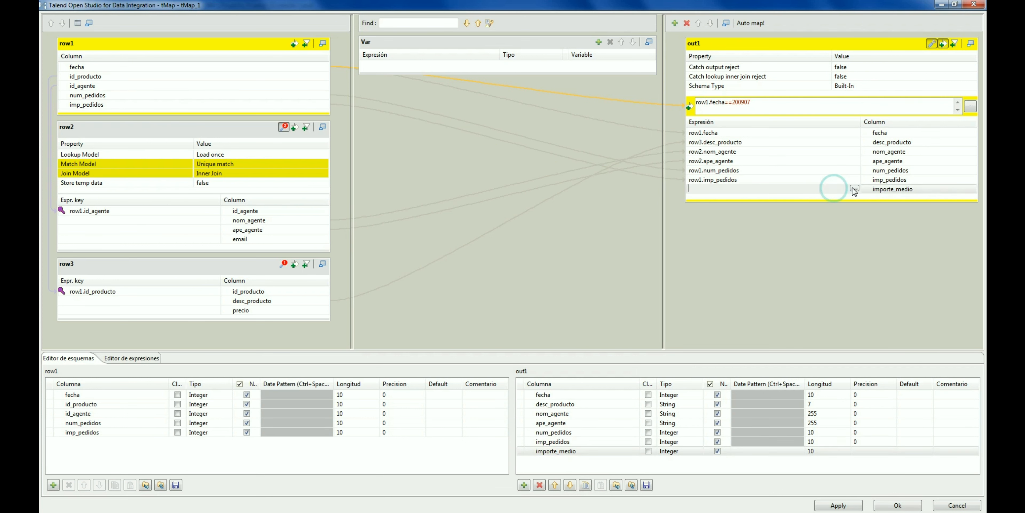
left_click(855, 188)
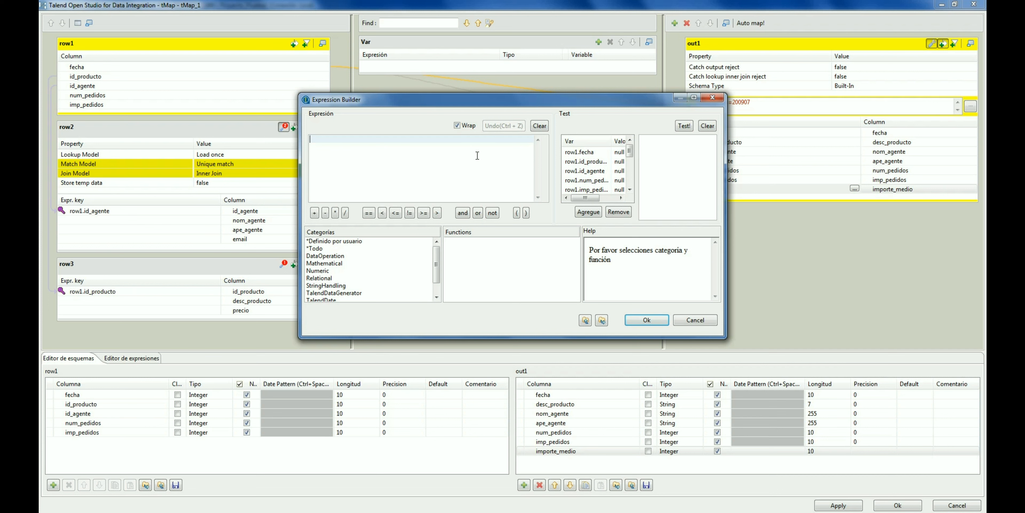
- Browse the autocomplete proposals of variables and functions available in the Expression Builder, and close the list
key("ctrl+space")
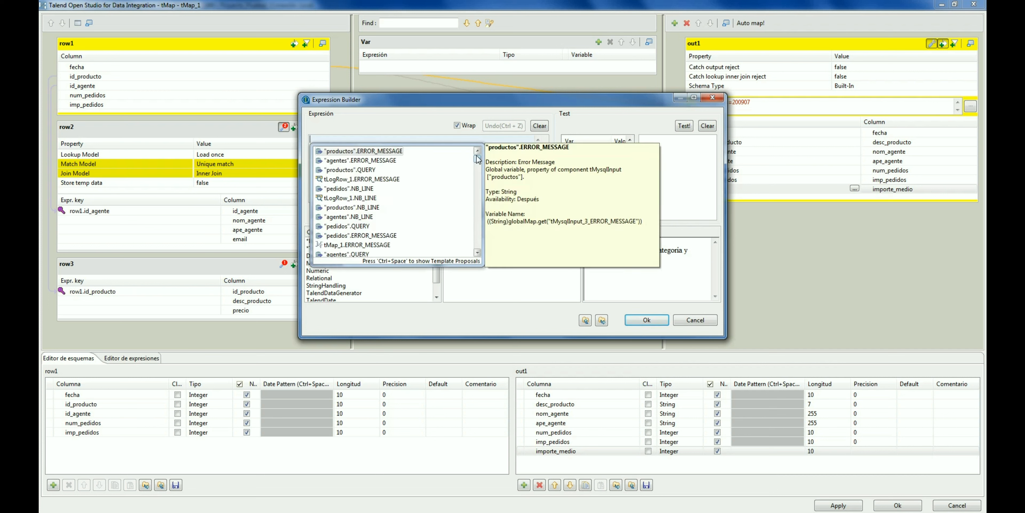
key("Down")
key("Down")
key("Down")
key("Down")
key("Down")
key("Down")
key("Down")
key("Down")
key("Down")
key("Down")
key("Down")
key("Down")
key("Down")
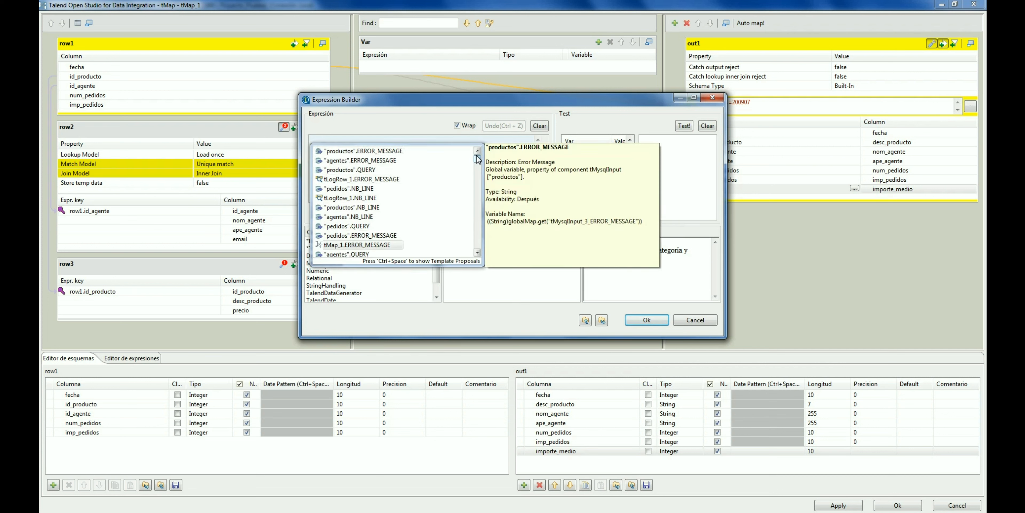
key("Down")
key("Down")
key("Down")
key("Down")
key("Down")
key("Down")
key("Down")
key("Down")
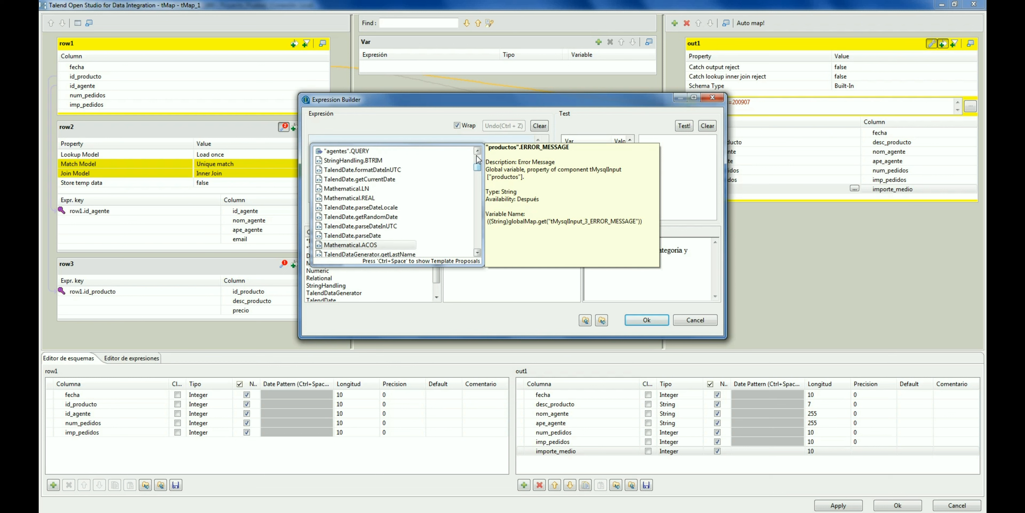
key("Down")
key("Down")
key("Down")
key("Down")
key("Down")
key("Down")
key("Down")
key("Down")
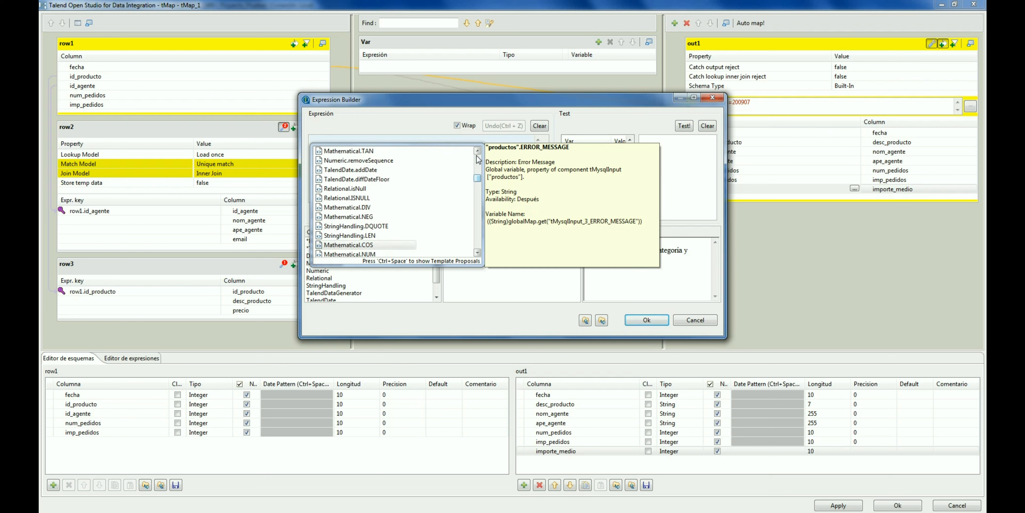
key("Down")
key("Down")
key("Down")
key("Down")
key("Down")
key("Down")
key("Down")
key("Down")
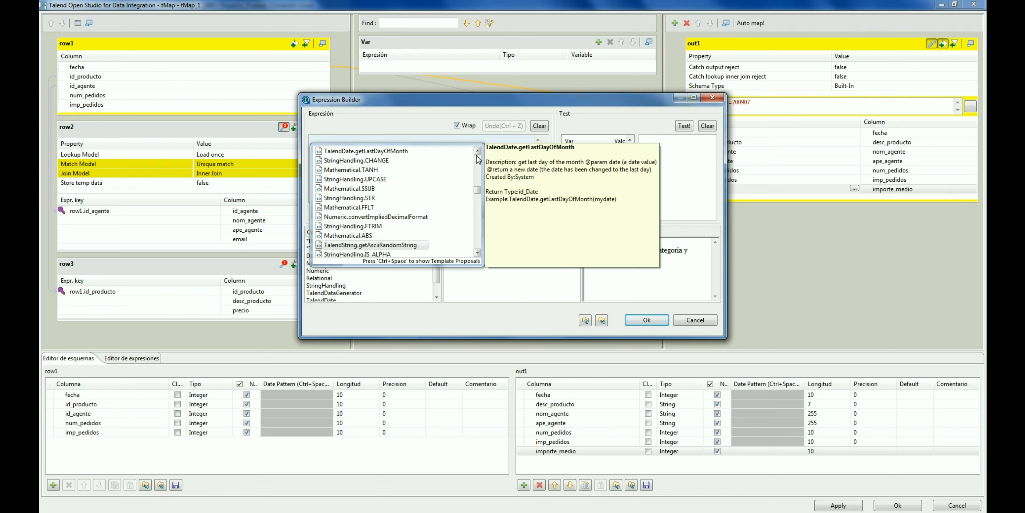
key("Down")
key("Down")
key("Down")
key("Down")
key("Down")
key("Down")
key("Down")
key("Down")
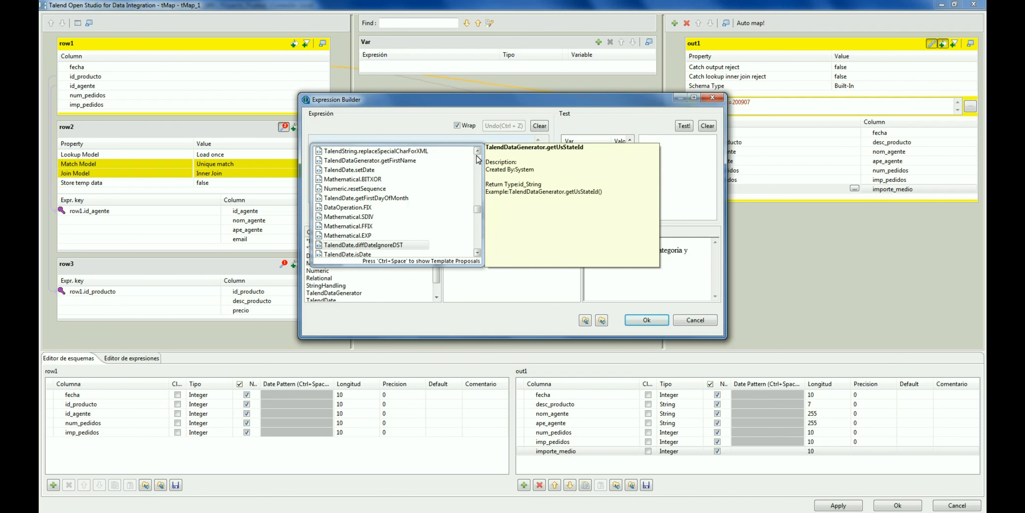
key("Down")
key("Down")
key("Down")
key("Down")
key("Down")
key("Down")
key("Down")
key("Down")
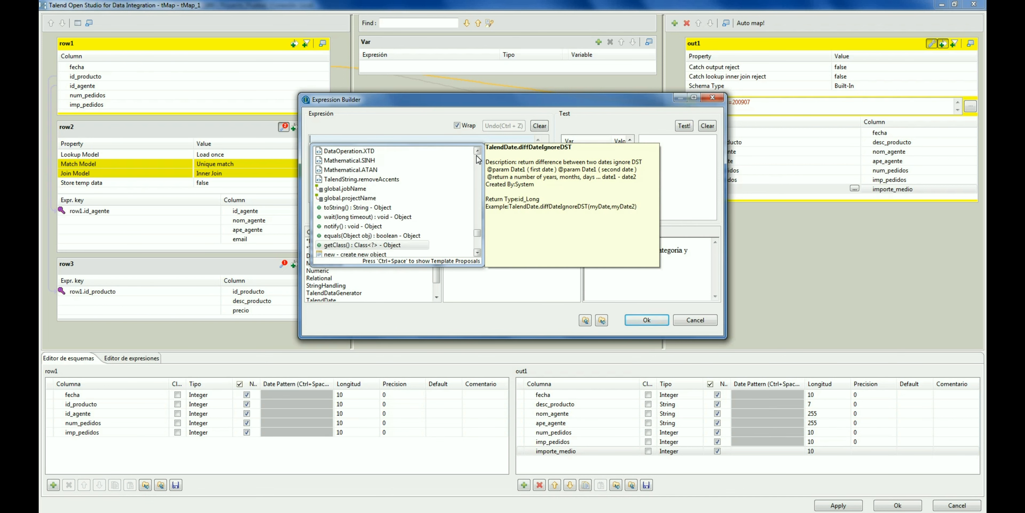
key("Escape")
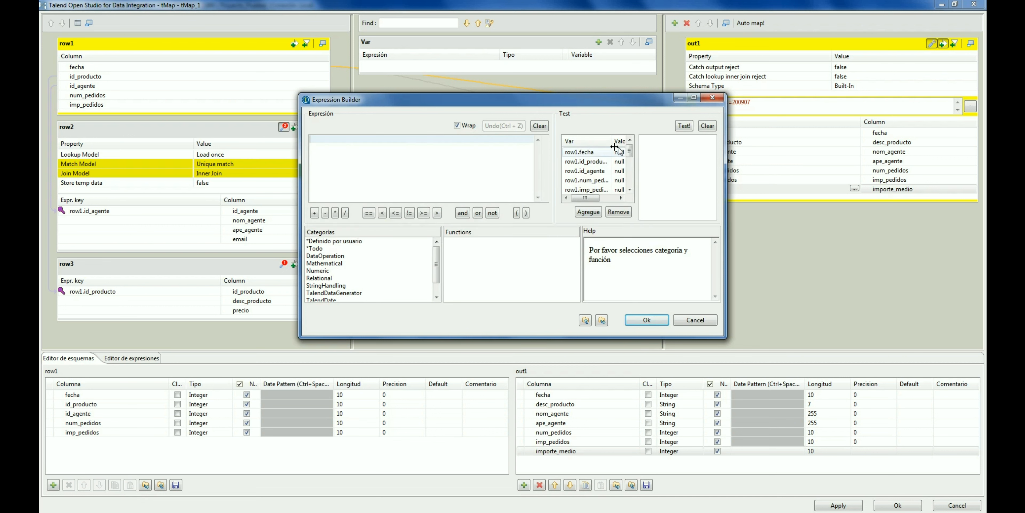
- Build the importe_medio expression as row1.num_pedidos/row1.imp_pedidos from the listed variables and accept it
double_click(596, 181)
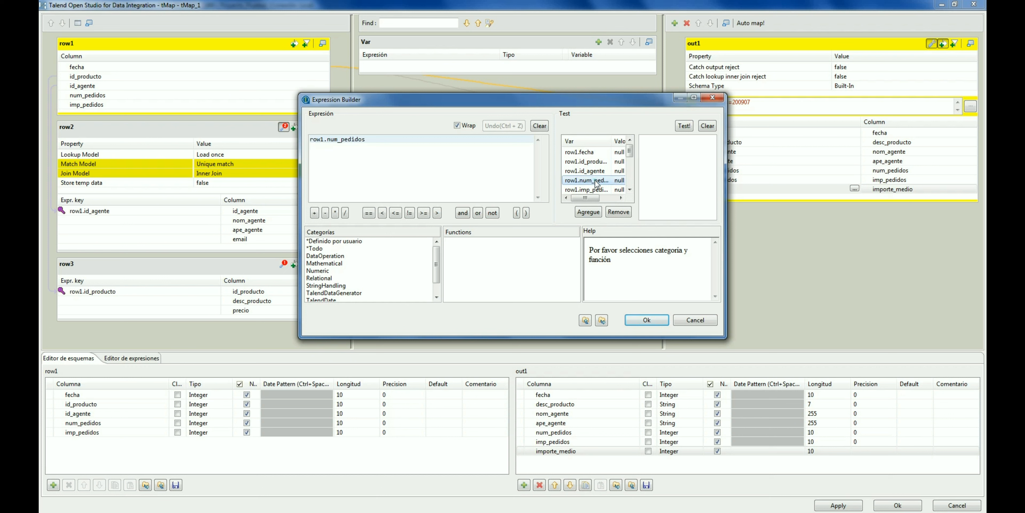
left_click(345, 213)
double_click(592, 190)
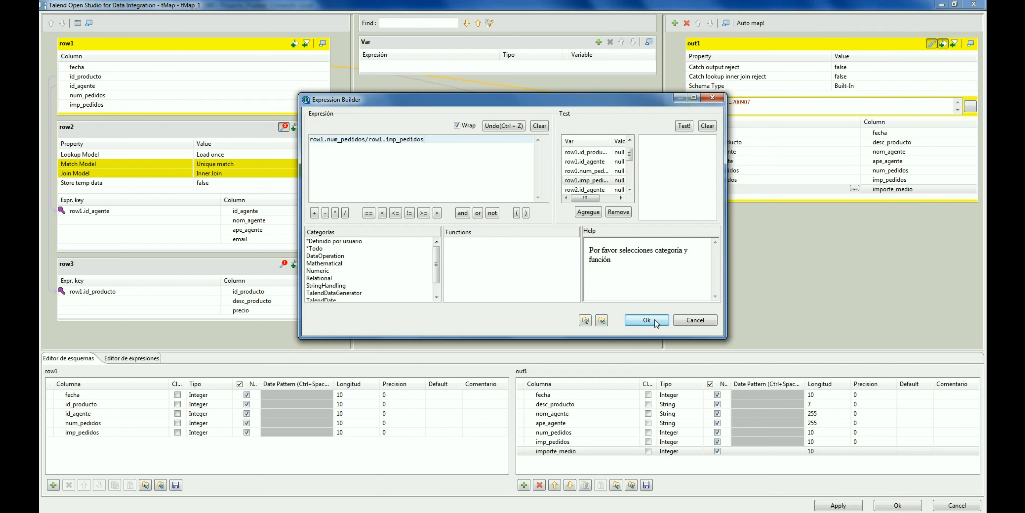
left_click(647, 319)
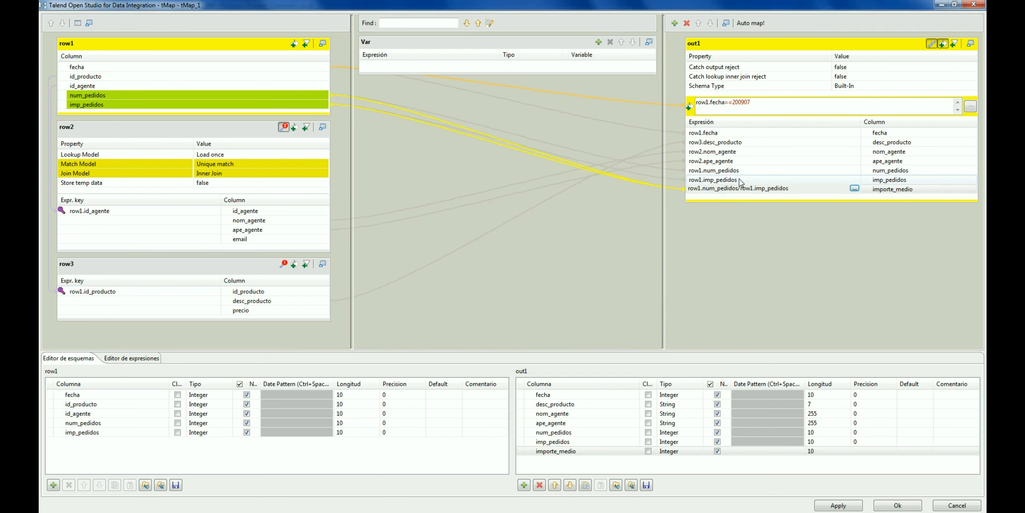
- Reopen the importe_medio expression in the Expression Builder and view the user-defined function category
left_click(855, 189)
left_click(439, 148)
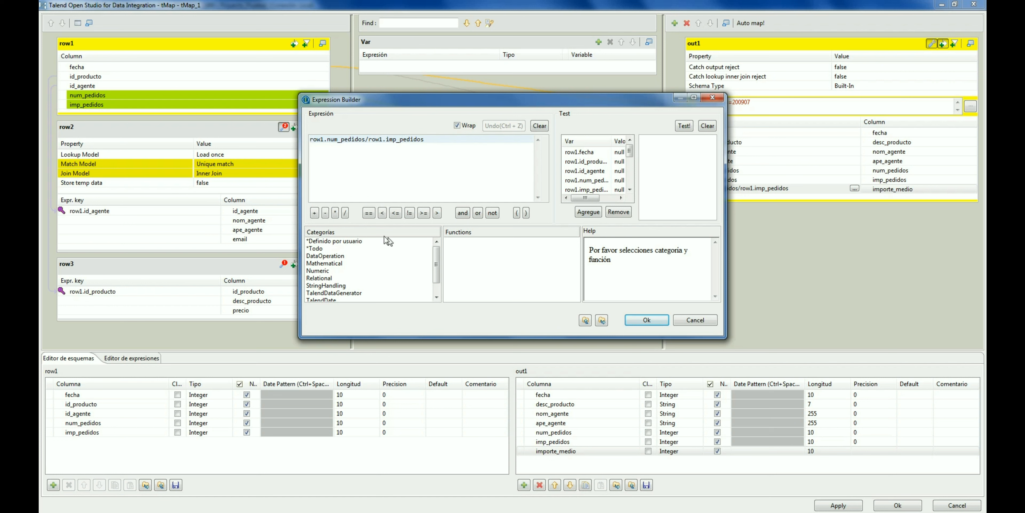
left_click(355, 241)
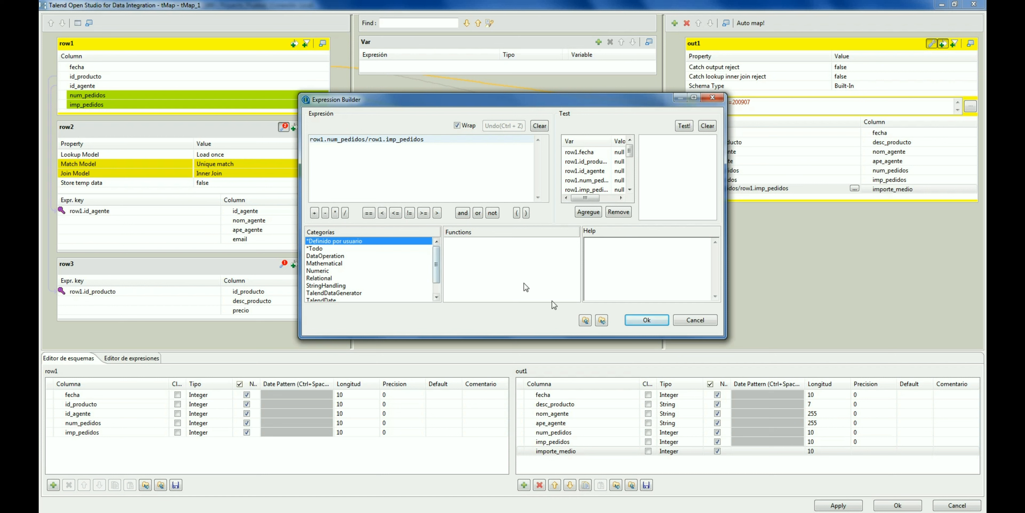
- Accept the expression and the tMap_1 mapping, propagating the changes to the connected components
left_click(647, 320)
left_click(898, 505)
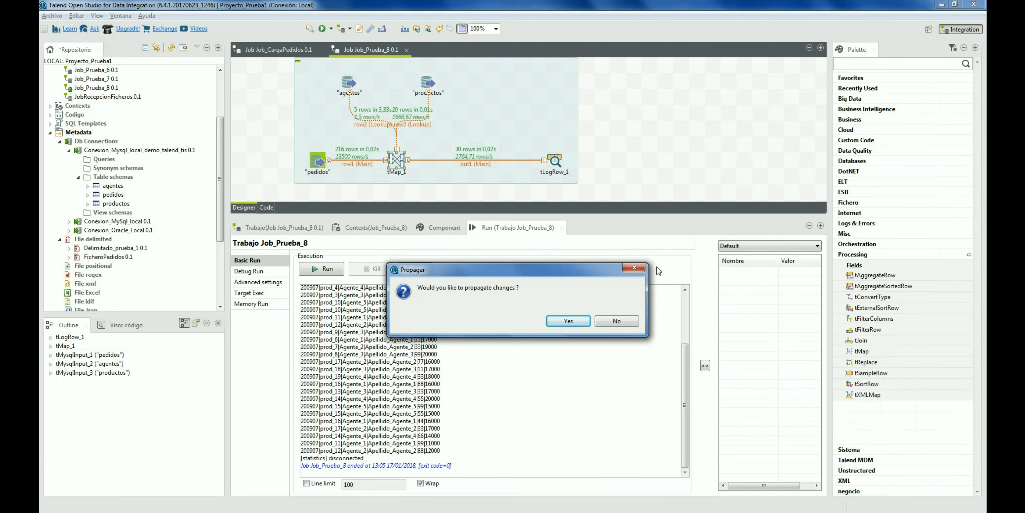
left_click(561, 321)
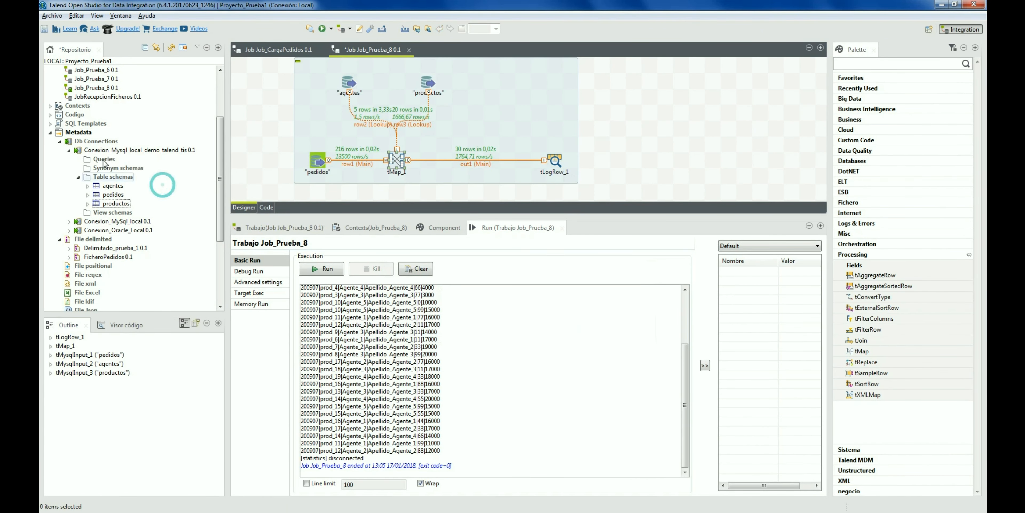
- Create a new routine named RefreshToken under the repository's Codigo routines
left_click(50, 115)
left_click(74, 115)
right_click(74, 115)
right_click(82, 123)
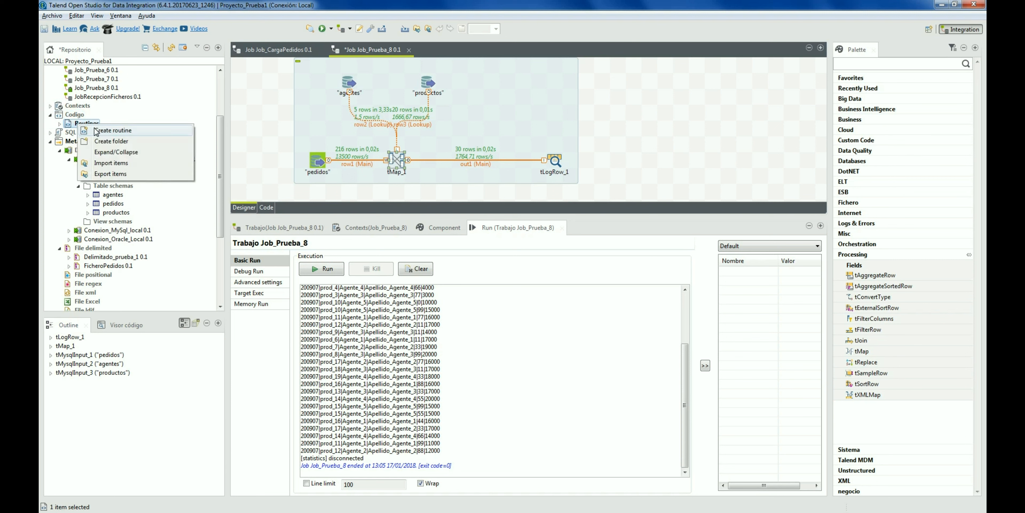
left_click(112, 131)
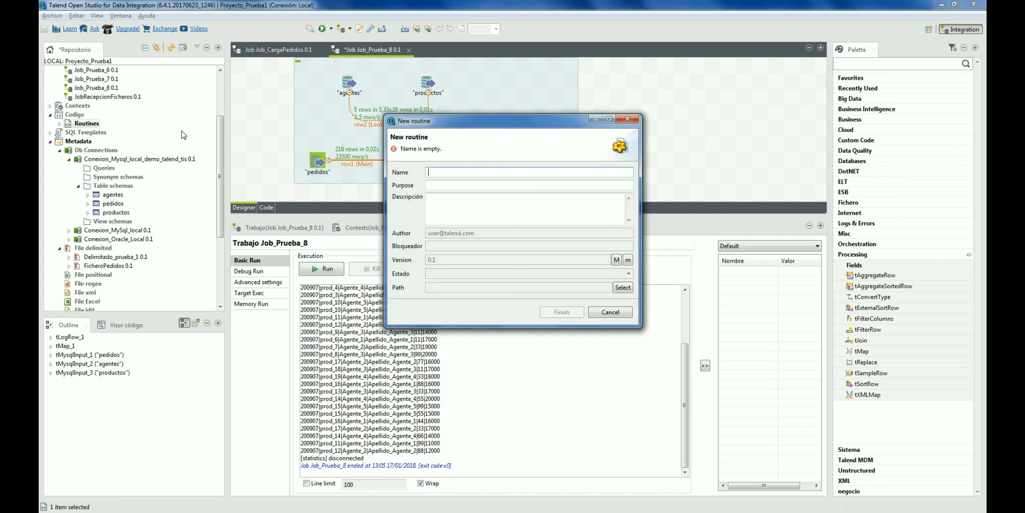
type("RefreshToken")
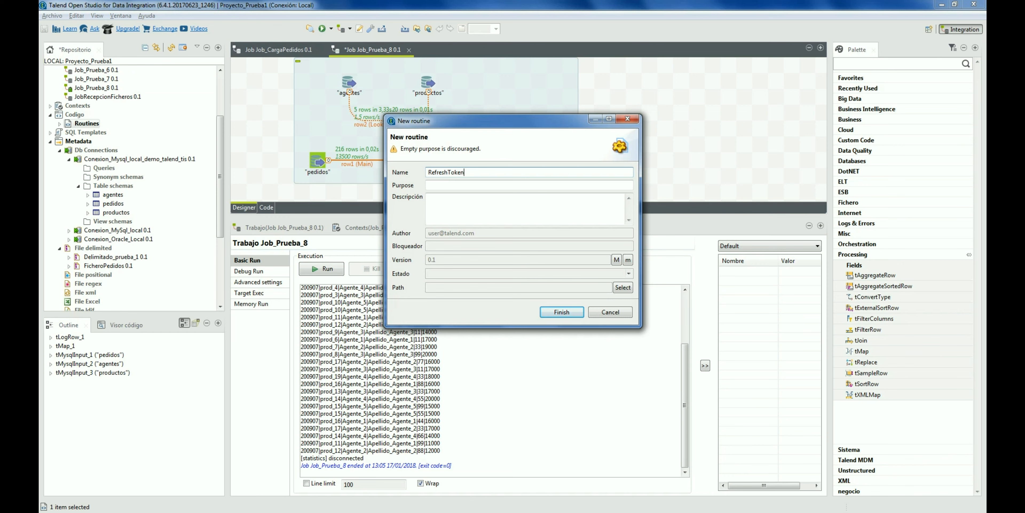
left_click(561, 311)
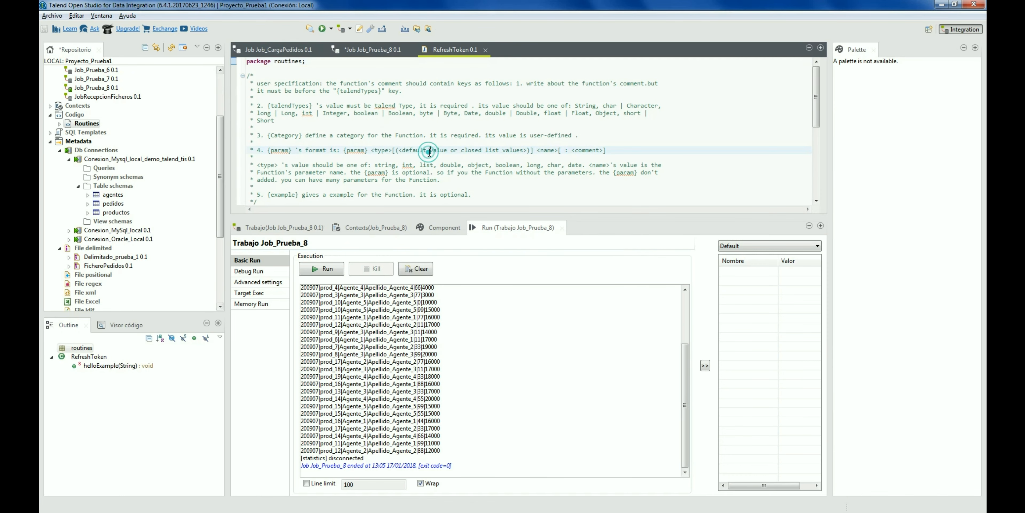
- Enlarge the code editor and examine the helloExample function in the RefreshToken routine
scroll(415, 153, "down", 3)
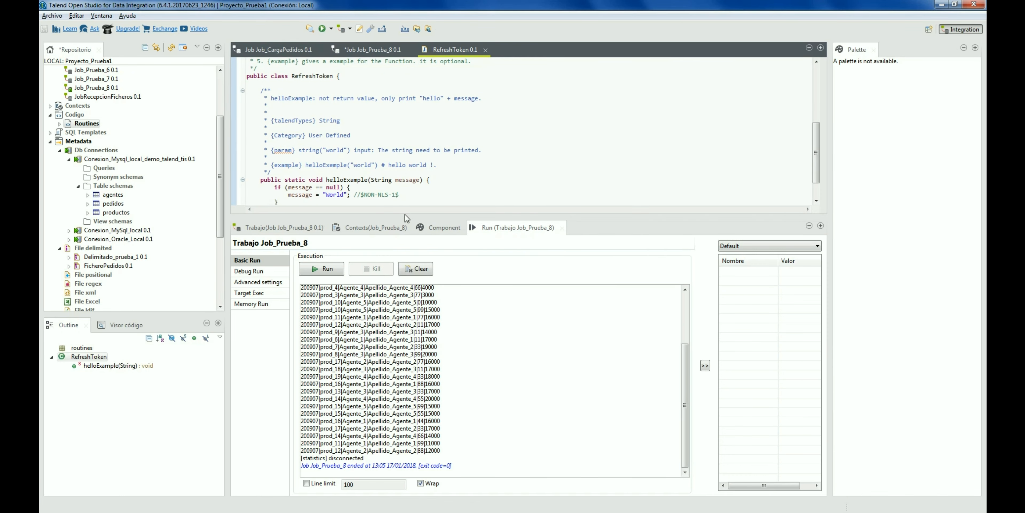
left_click_drag(405, 214, 403, 320)
left_click_drag(275, 261, 319, 279)
left_click(319, 278)
left_click_drag(261, 256, 300, 278)
left_click(300, 278)
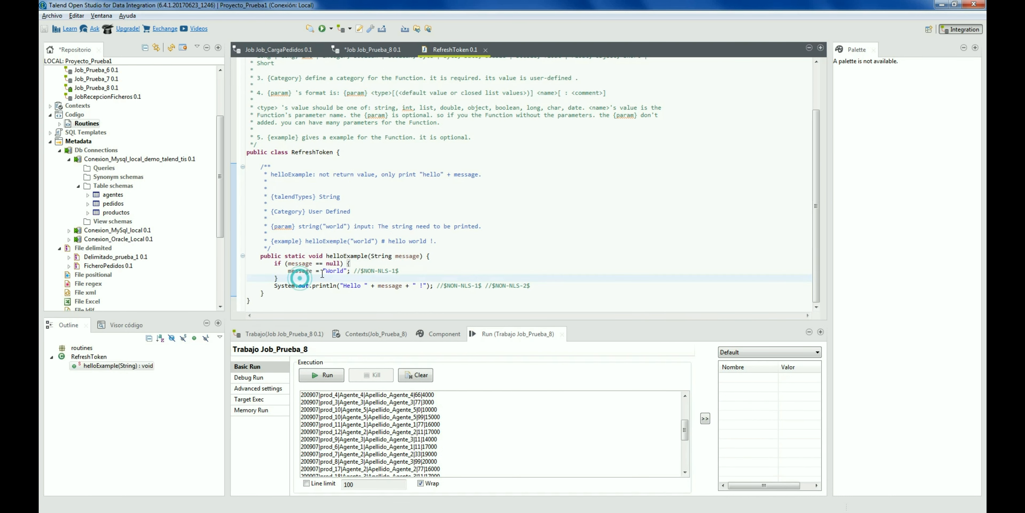
- Return to Job_Prueba_8, accept the tMap_1 mapping, and run the job with an enlarged output console
left_click(365, 51)
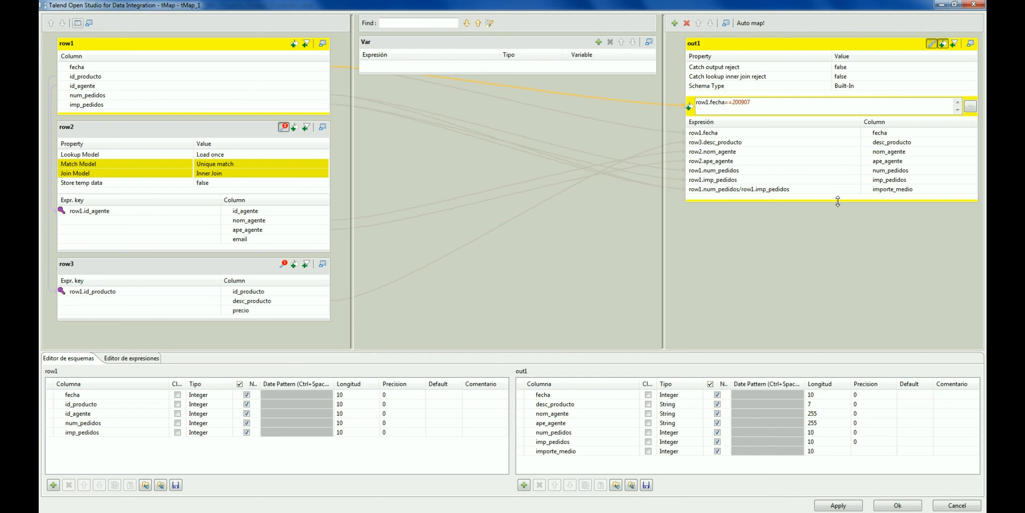
left_click(907, 507)
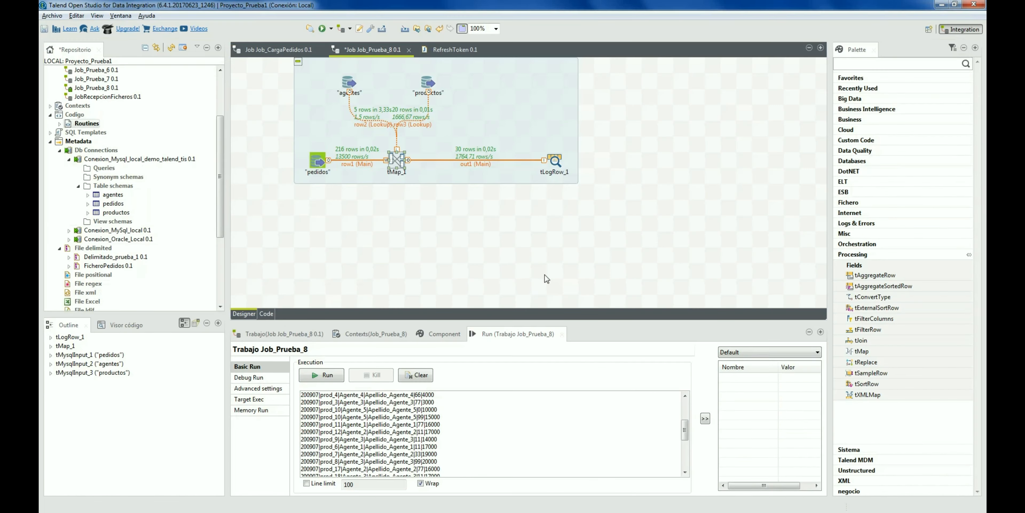
left_click(308, 379)
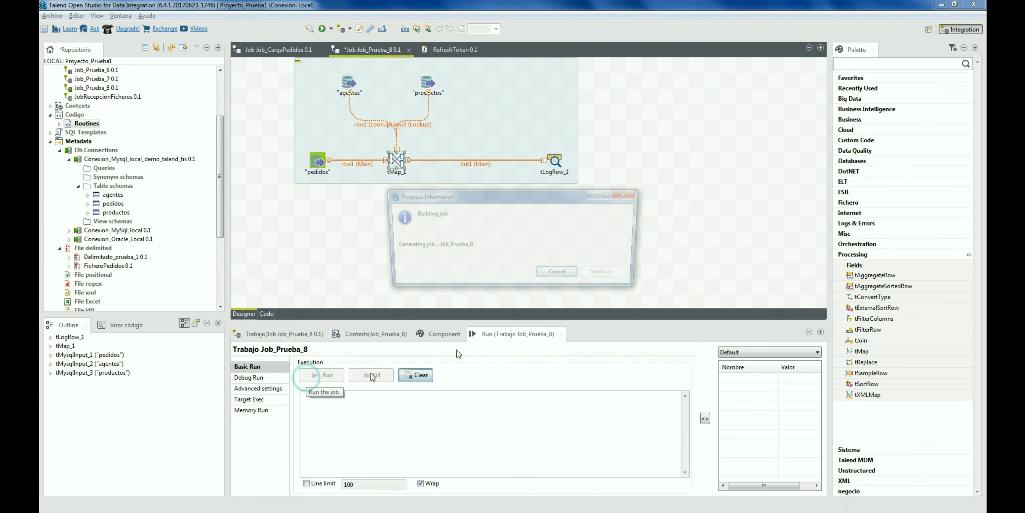
left_click_drag(528, 322, 531, 228)
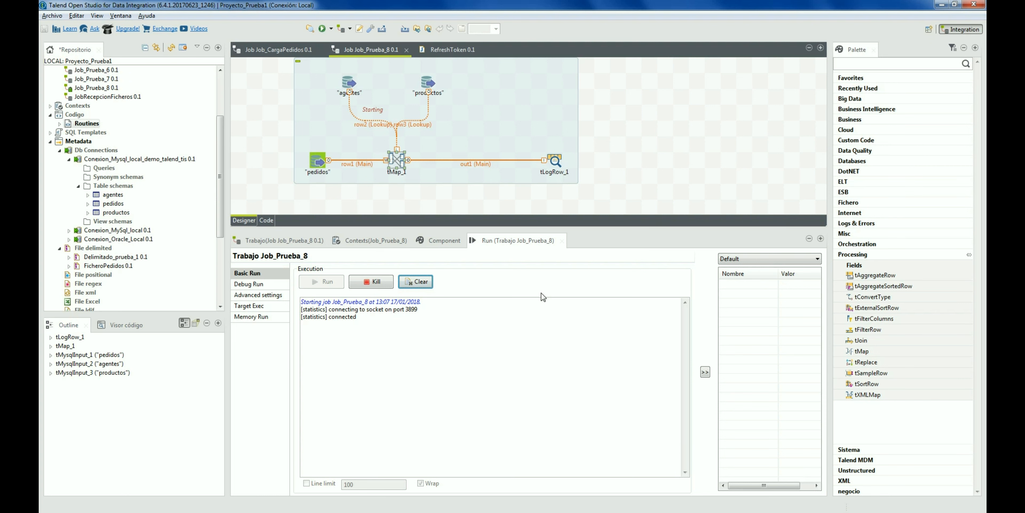
left_click(466, 334)
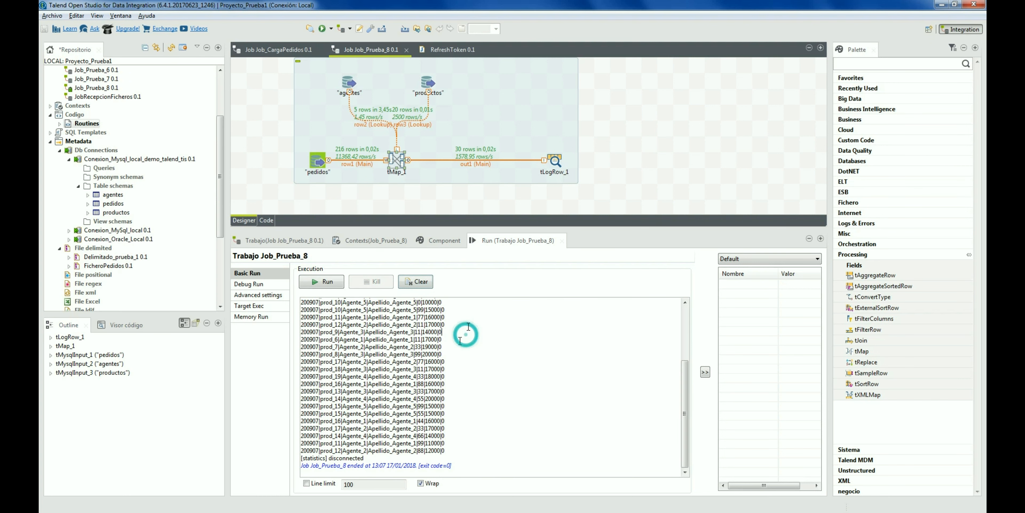
- Change the importe_medio expression in tMap_1 to row1.imp_pedidos /row1.num_pedidos and run the job again
double_click(397, 159)
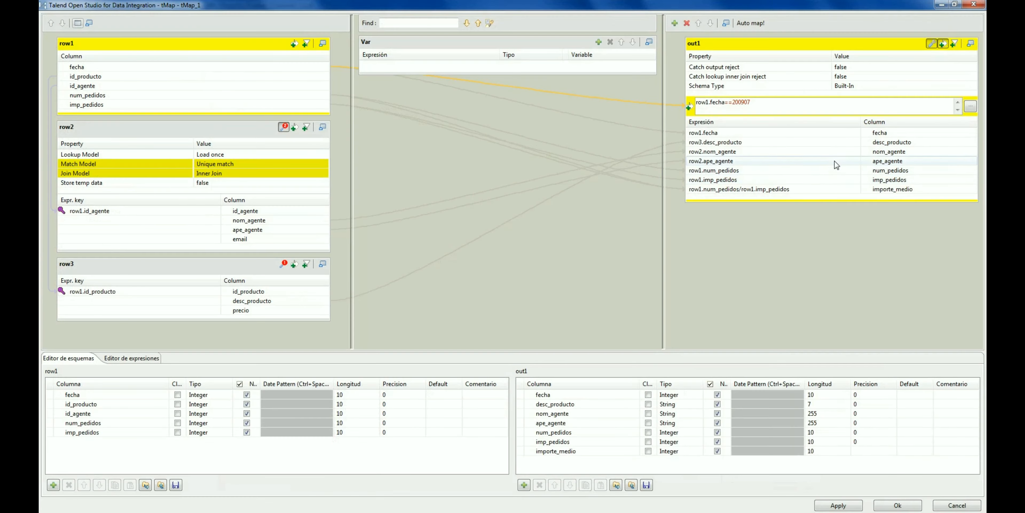
left_click(799, 186)
left_click_drag(741, 188, 643, 189)
key("ctrl+c")
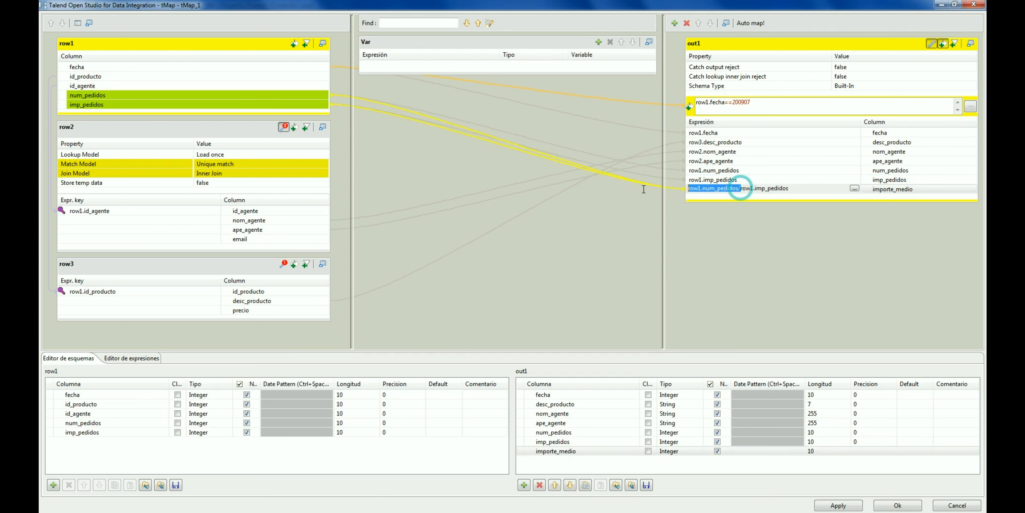
key("Delete")
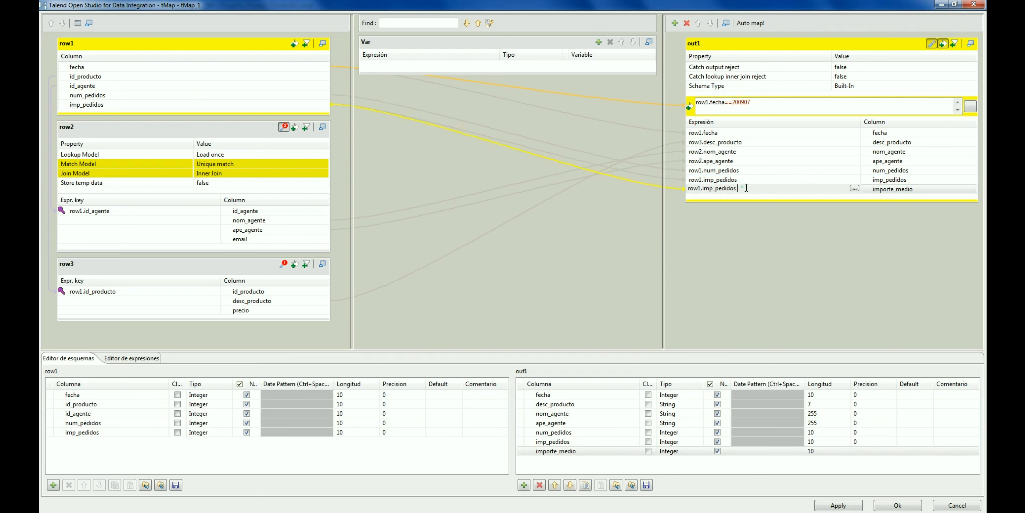
key("ctrl+v")
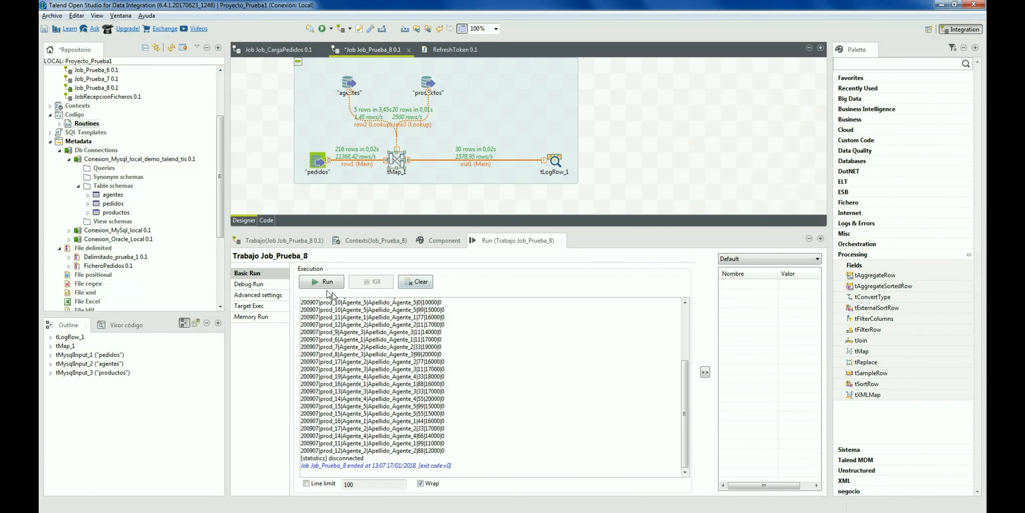
left_click(321, 279)
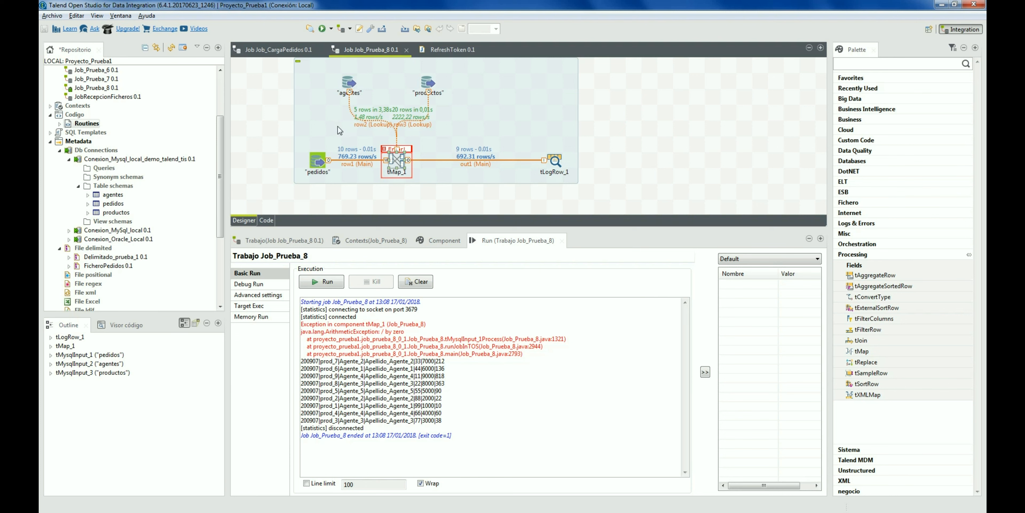
- Open the importe_medio expression of tMap_1 in the Expression Builder and remove the space before the division sign
left_click(395, 160)
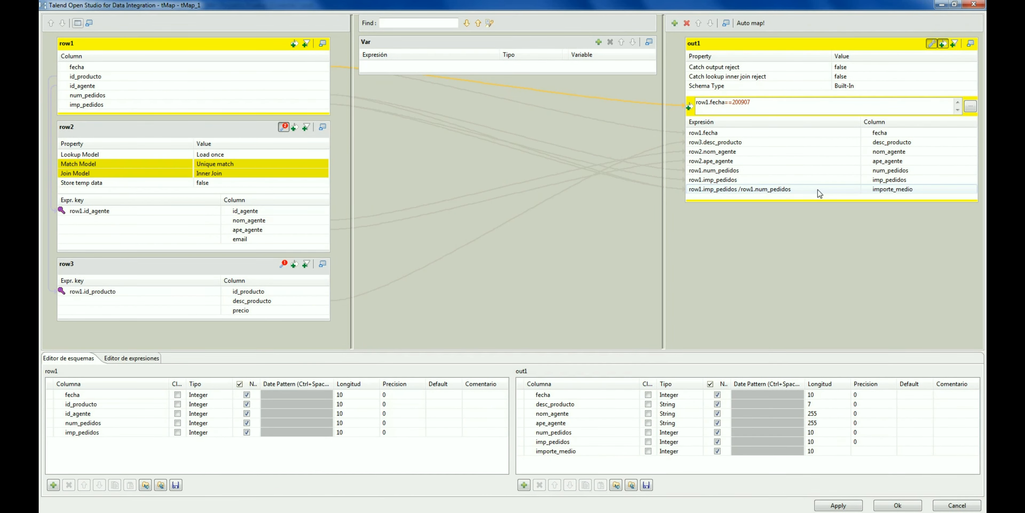
left_click(818, 190)
left_click(855, 189)
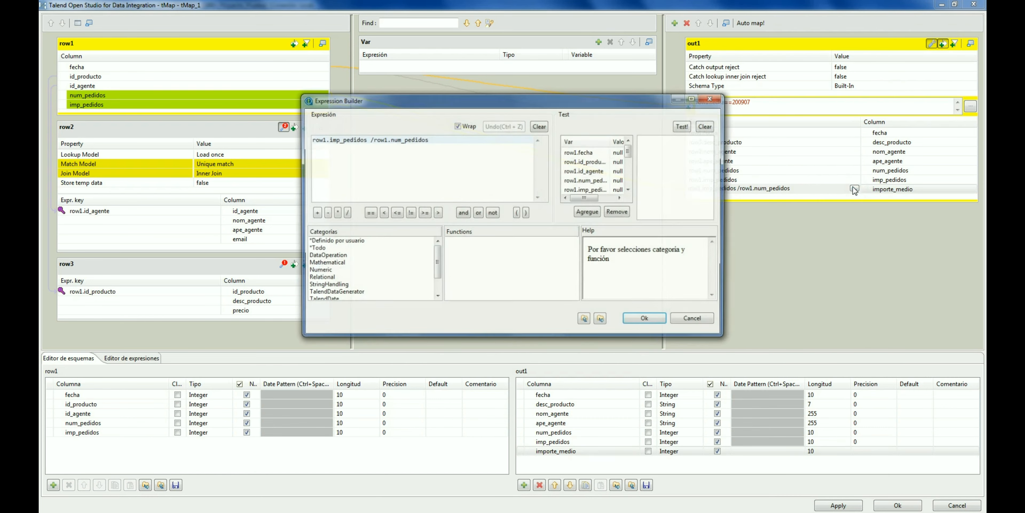
left_click(368, 139)
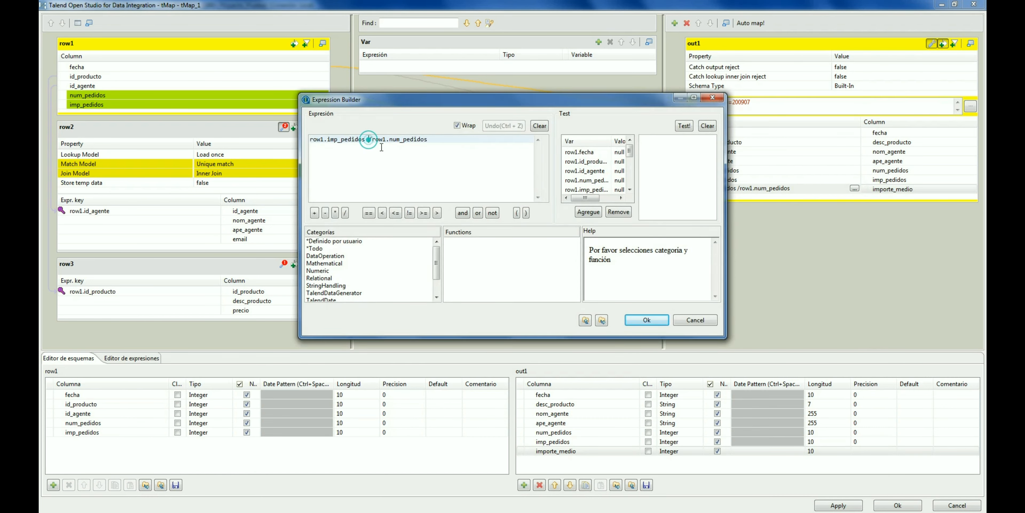
key("BackSpace")
left_click(474, 243)
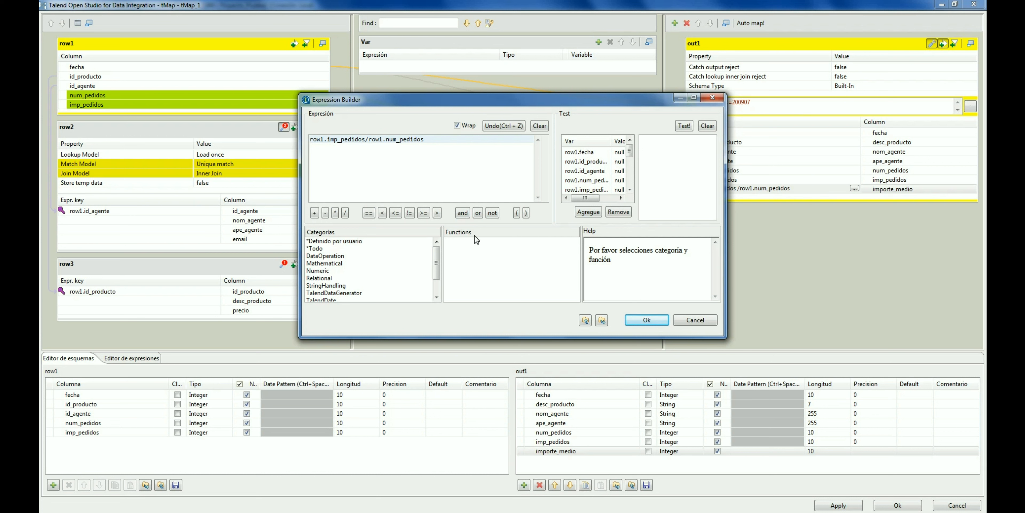
- Guard the division against zero orders by prefixing the expression with row1.num_pedidos==0?0:
left_click(327, 139)
left_click_drag(370, 139, 424, 139)
key("ctrl+c")
left_click(312, 139)
key("ctrl+v")
type("==0")
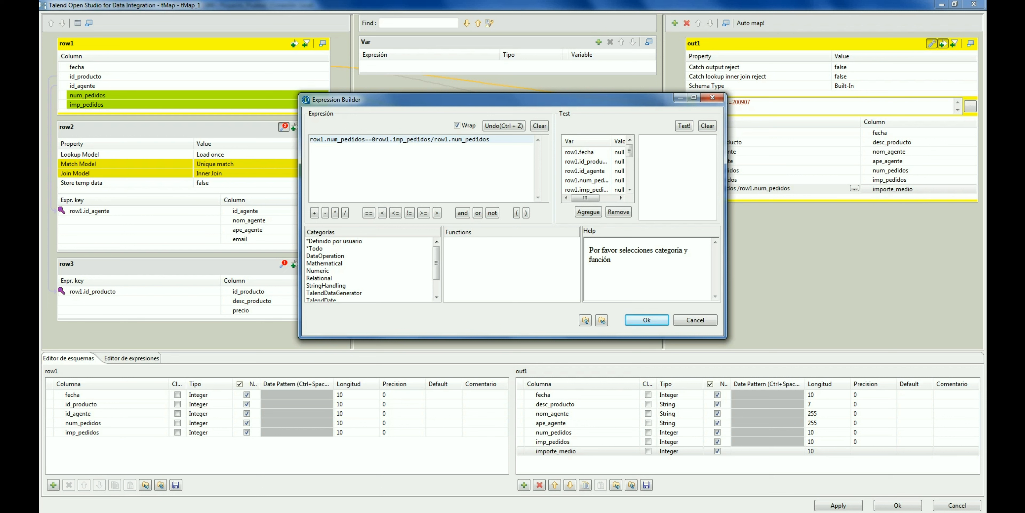
type("?0:")
- Review the condition, the zero result and the division part of the conditional expression
left_click(500, 140, "shift")
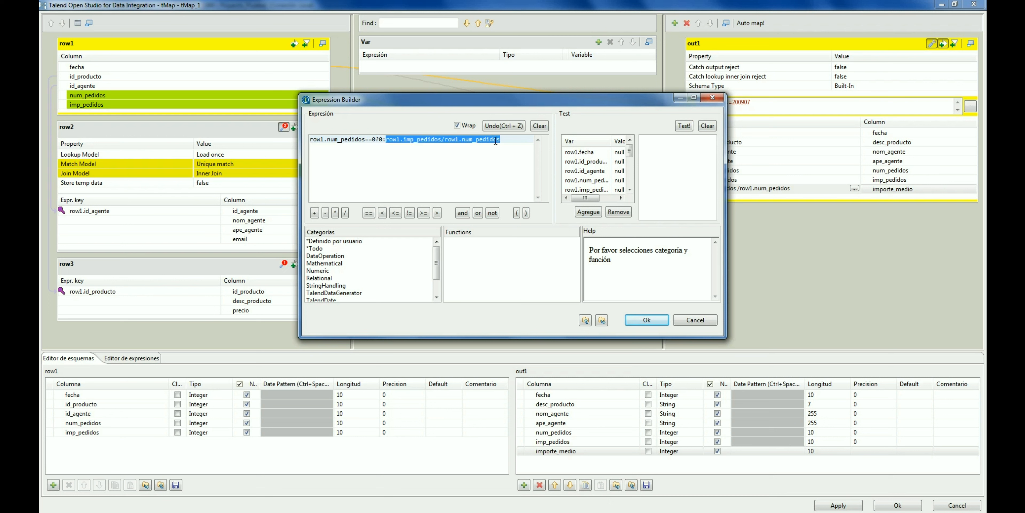
left_click_drag(376, 141, 306, 142)
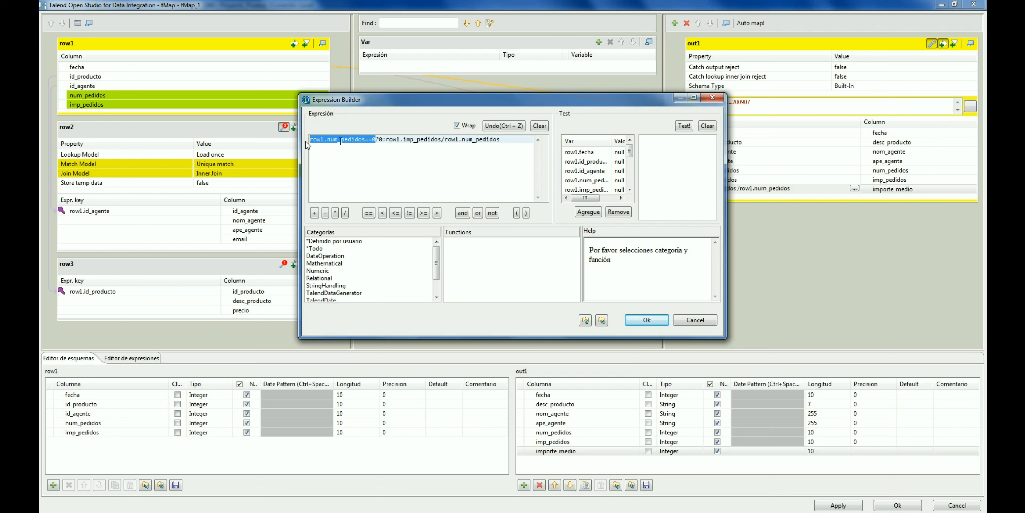
left_click(378, 140)
double_click(381, 139)
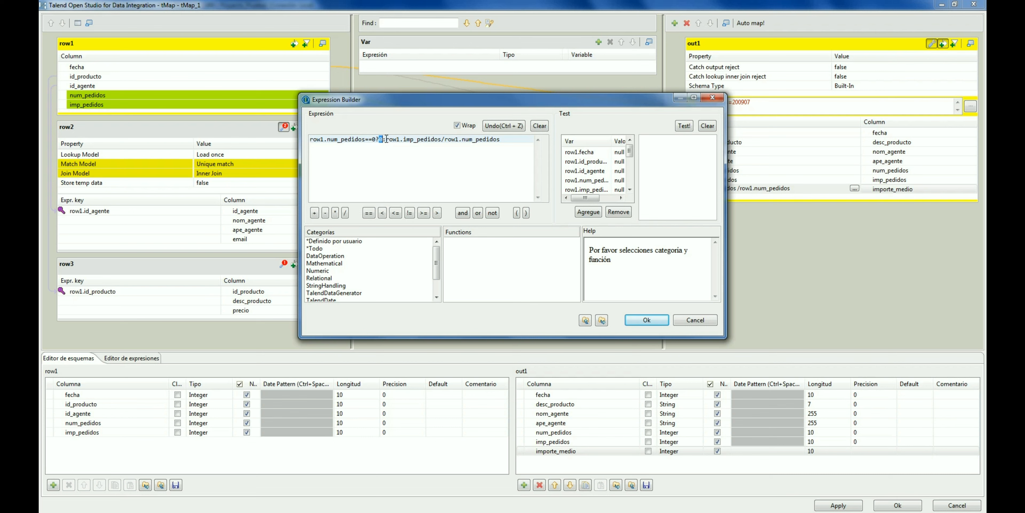
left_click_drag(386, 140, 490, 140)
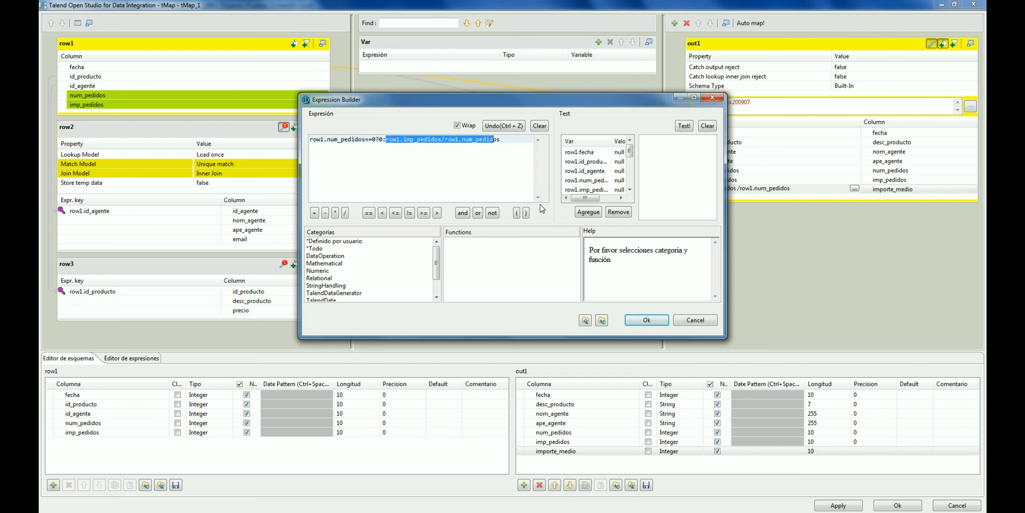
- Accept the conditional expression and the tMap_1 mapping, then clear the console and rerun Job_Prueba_8
left_click(645, 320)
left_click(896, 506)
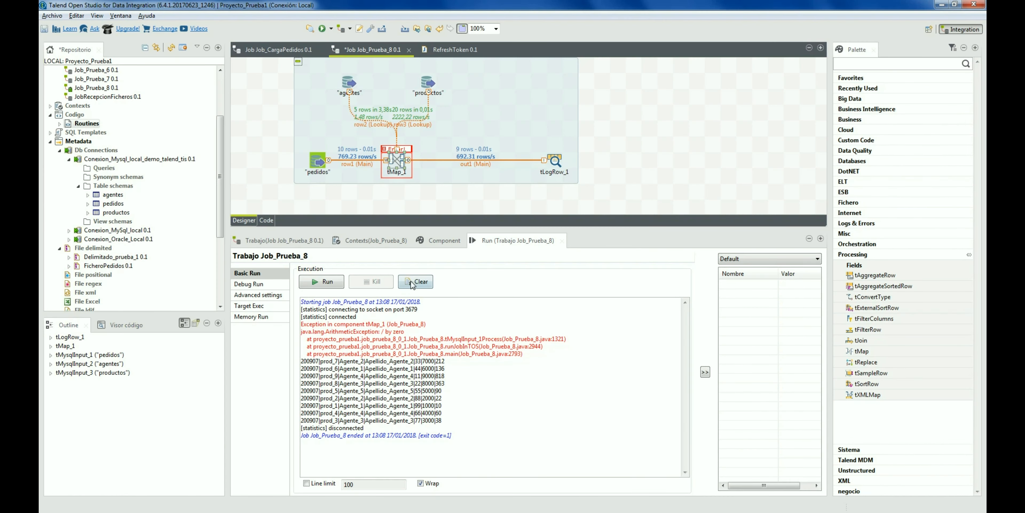
left_click_drag(539, 355, 540, 348)
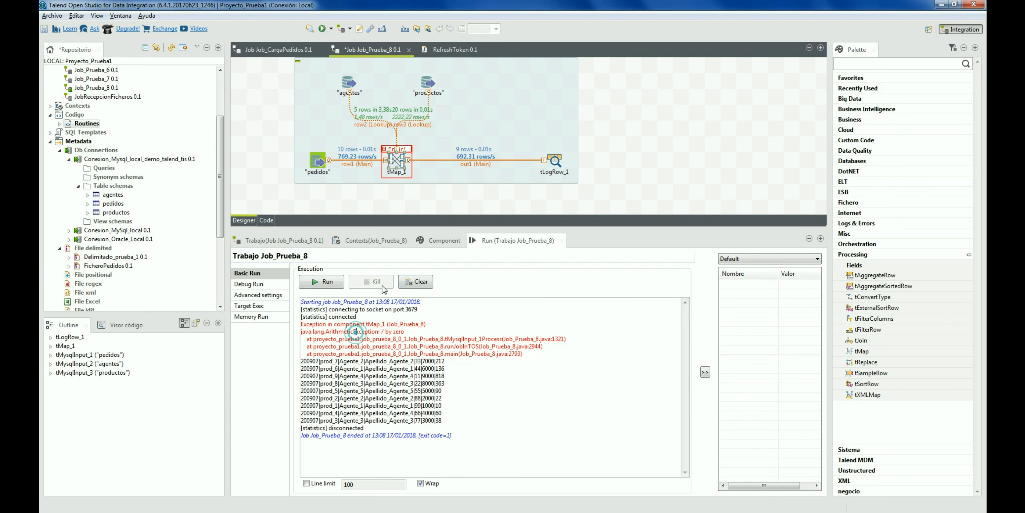
left_click(415, 282)
left_click(321, 281)
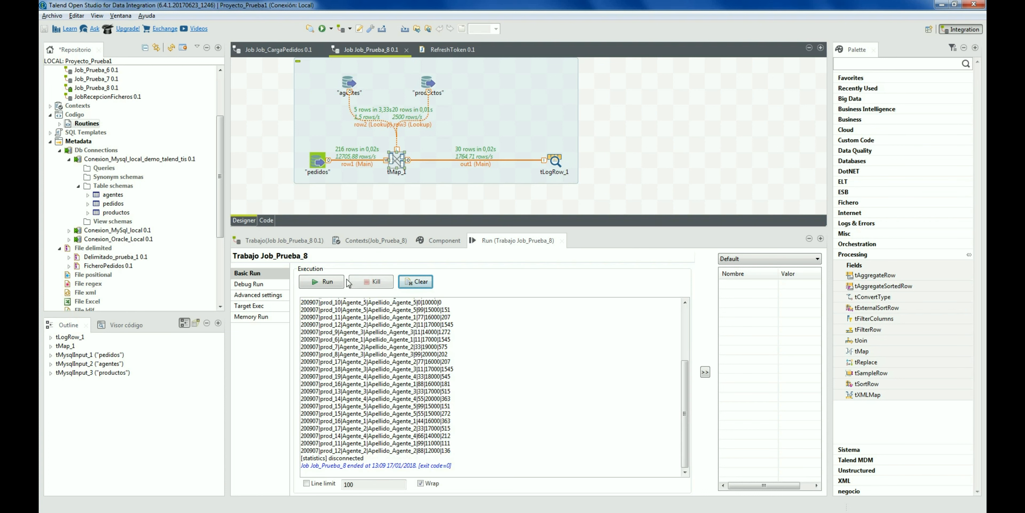
- Review the job's console output from the first row to the last, then clear the console
scroll(426, 373, "up", 8)
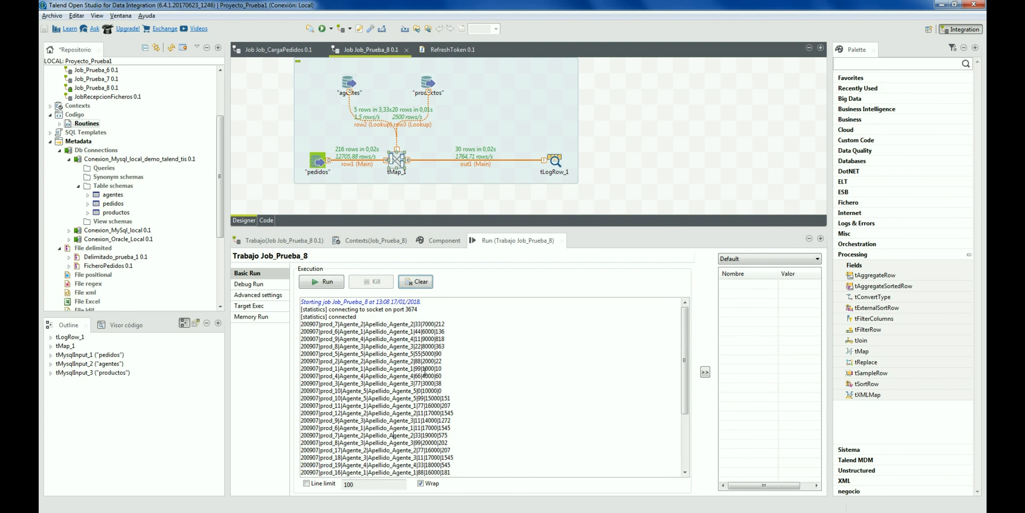
scroll(435, 376, "down", 4)
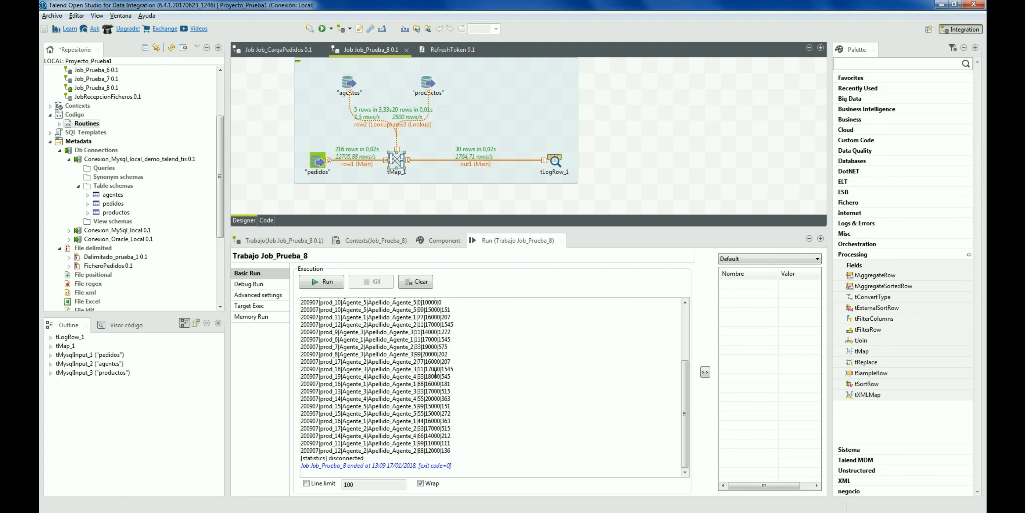
scroll(435, 374, "up", 4)
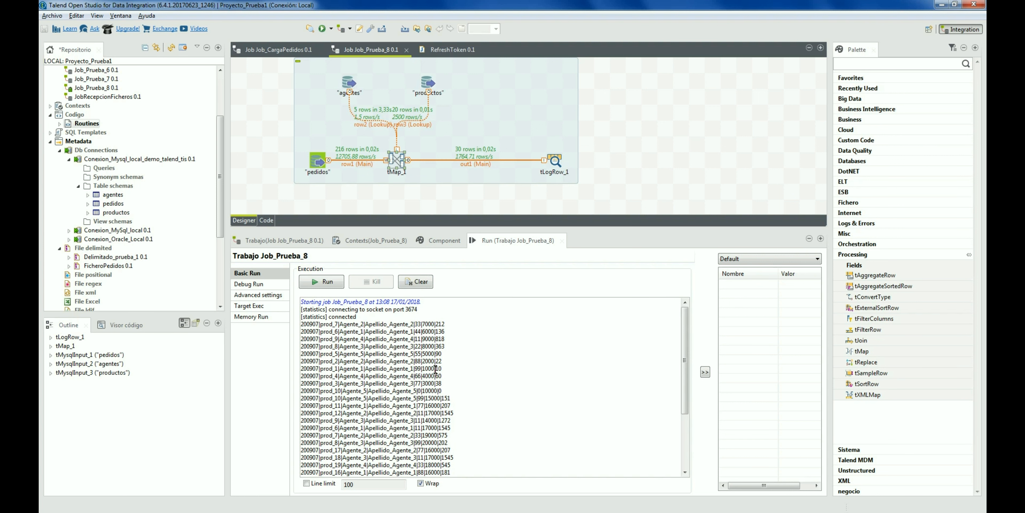
left_click(410, 281)
- Remove desc_producto from the out1 output of tMap_1, propagating the change, and deactivate the productos input
double_click(398, 157)
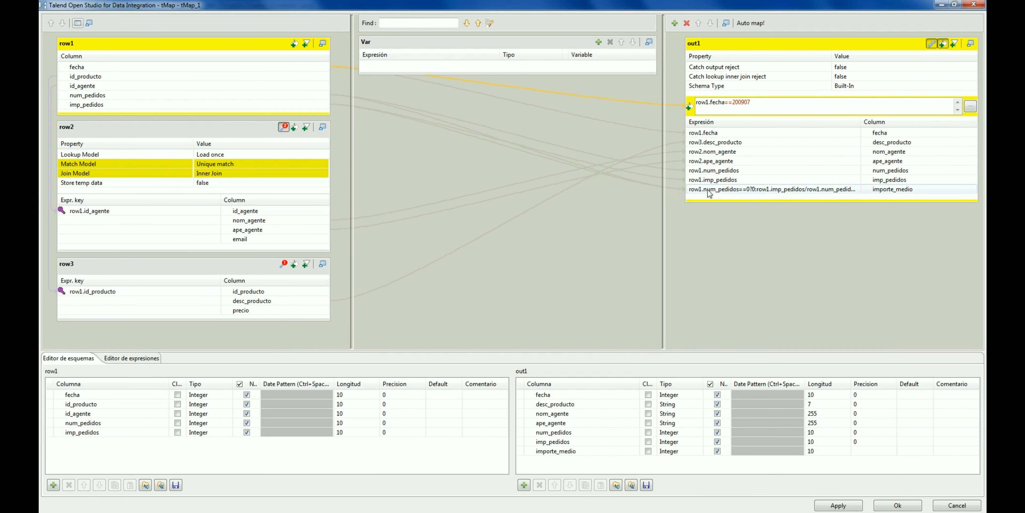
left_click(884, 145)
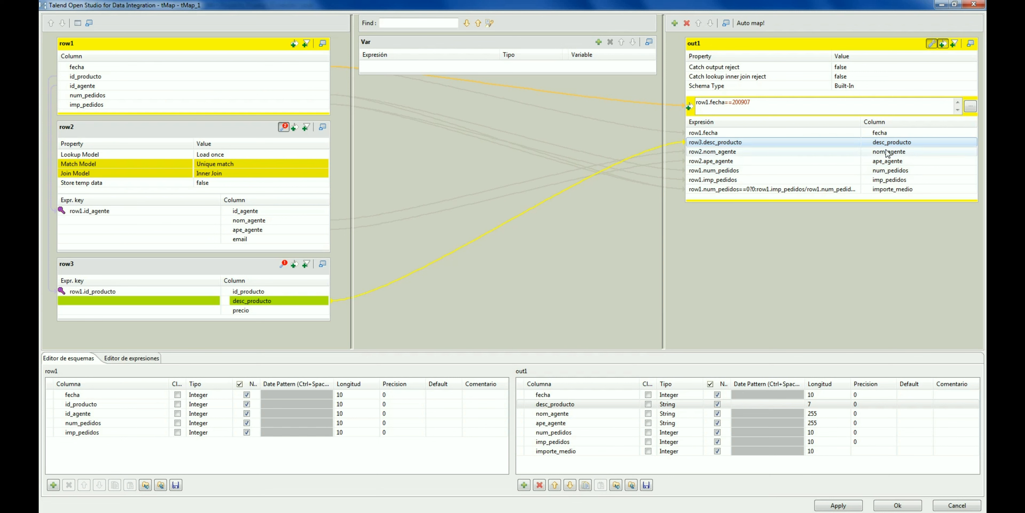
left_click(541, 485)
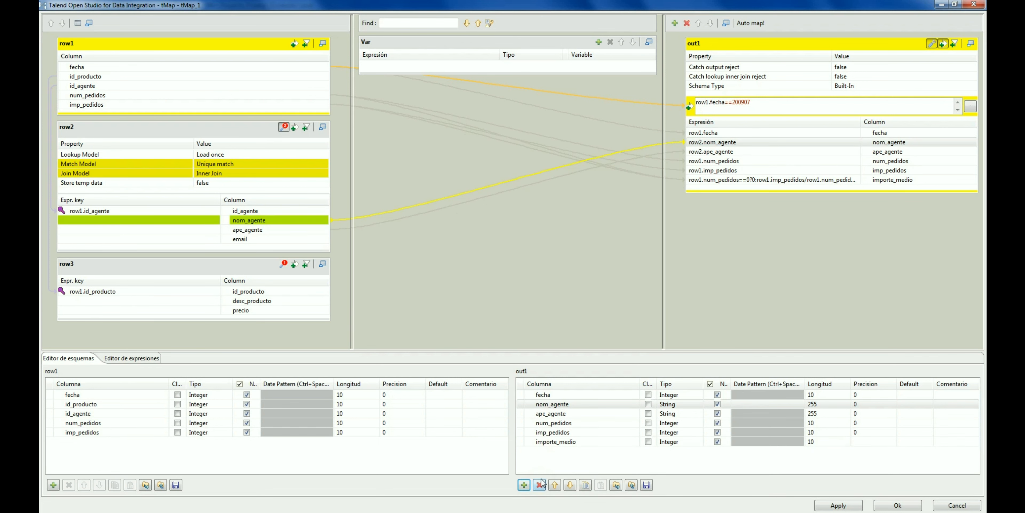
left_click(186, 266)
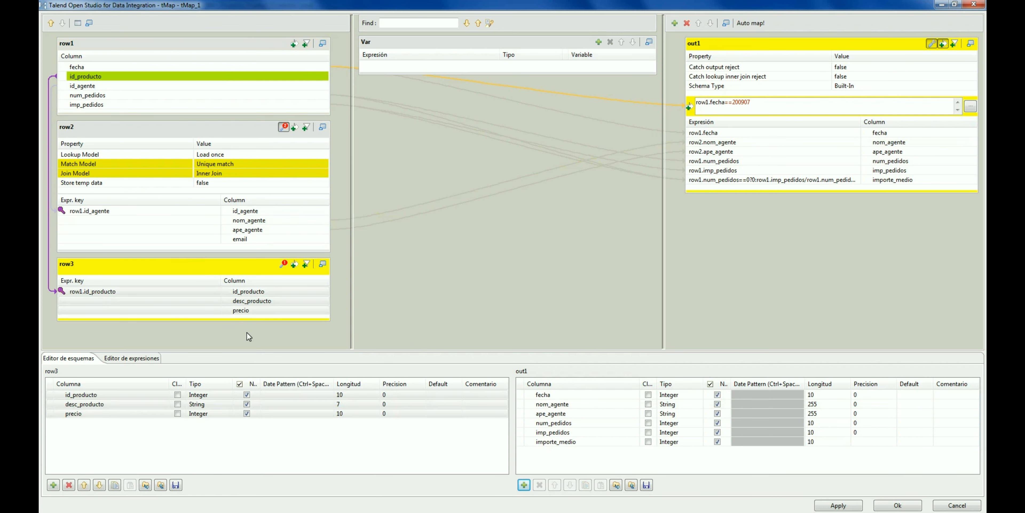
left_click(898, 505)
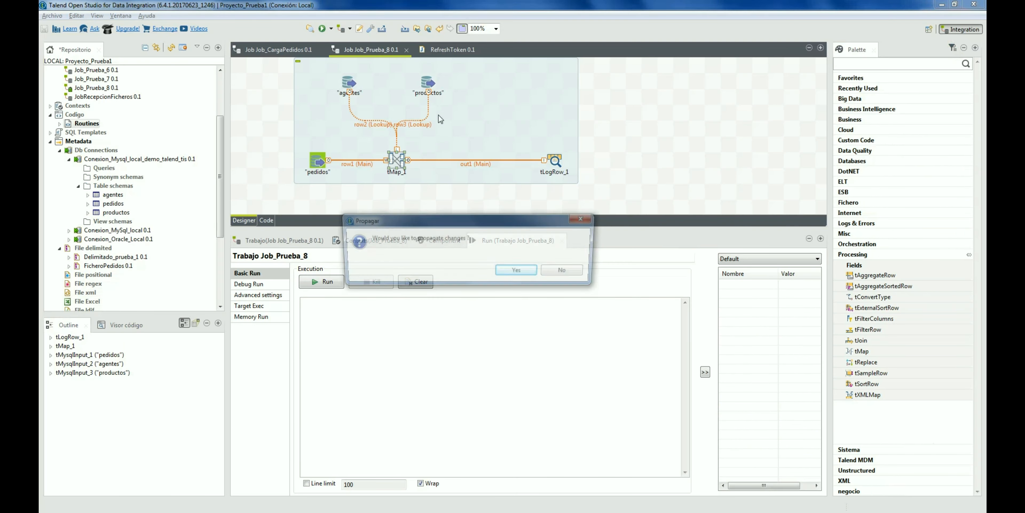
left_click(519, 272)
right_click(427, 82)
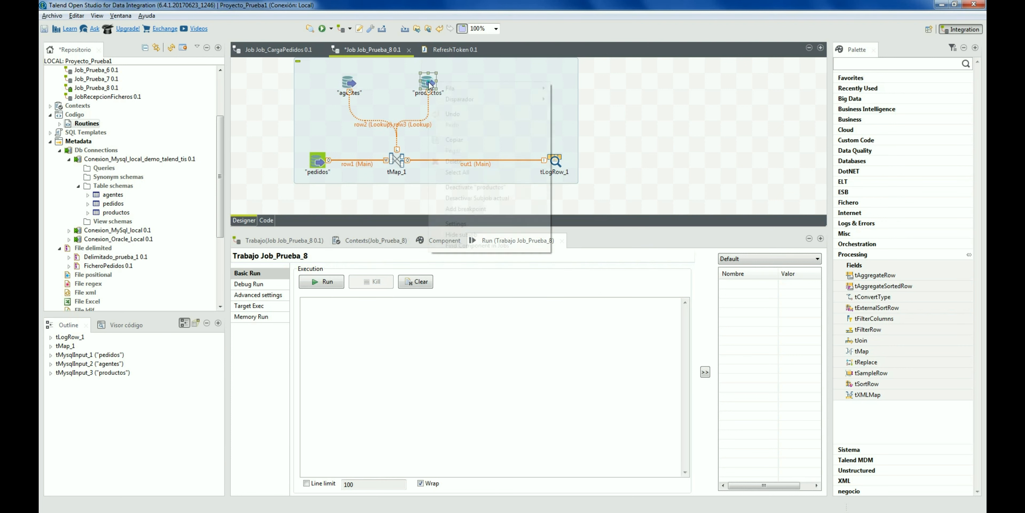
left_click(474, 188)
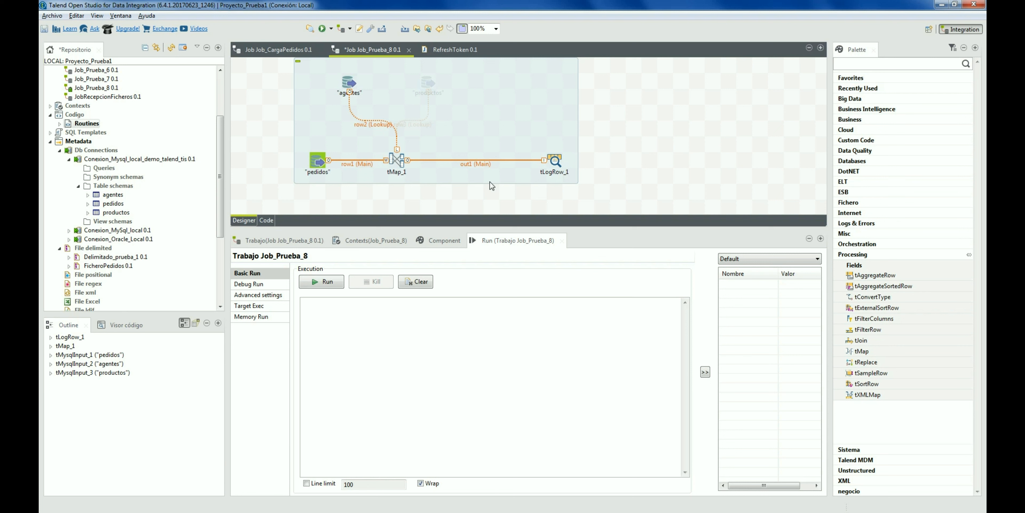
- Find tAggregateRow in the palette and insert it between tMap_1 and tLogRow_1, taking the target component's schema
left_click(858, 51)
key("Return")
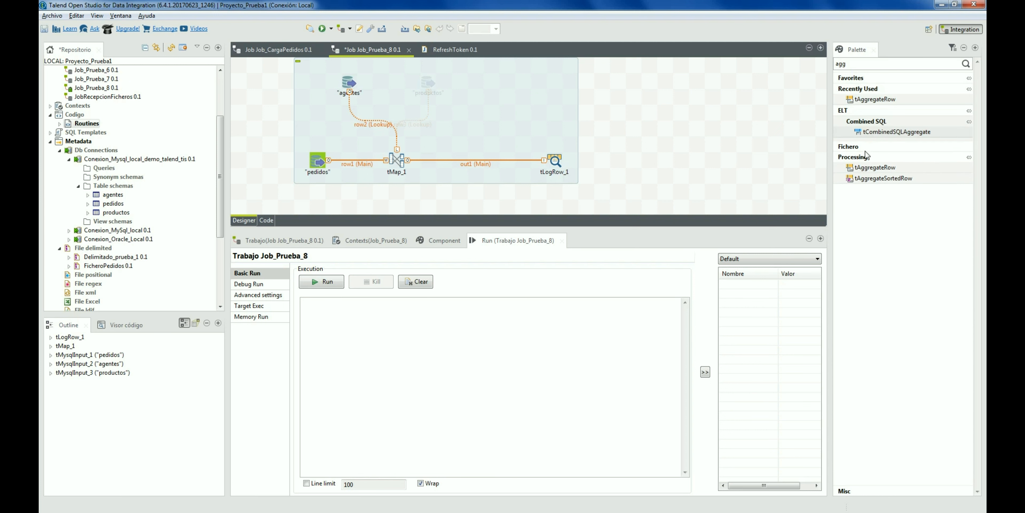
left_click_drag(879, 197, 476, 160)
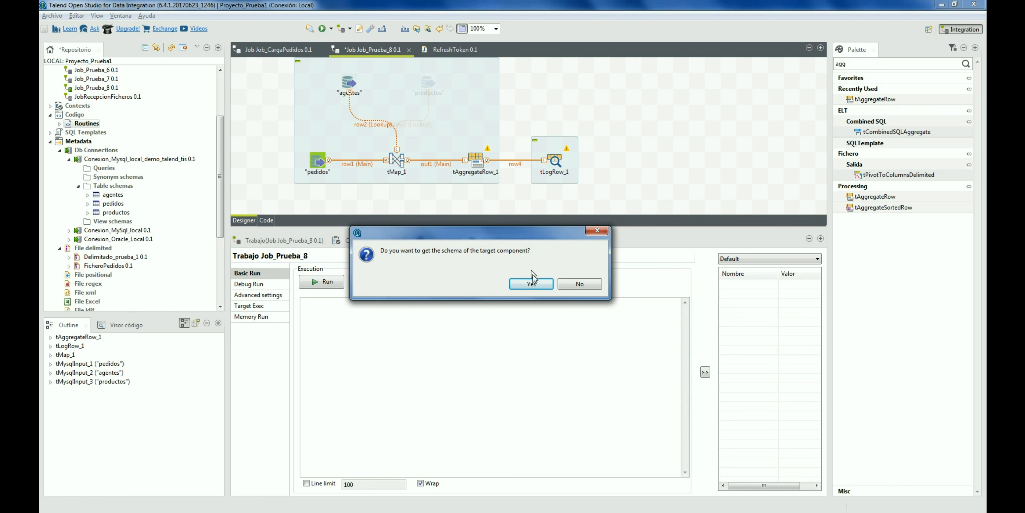
left_click(532, 283)
- Check the output schema of tAggregateRow_1 and group by fecha, nom_agente and ape_agente
double_click(475, 162)
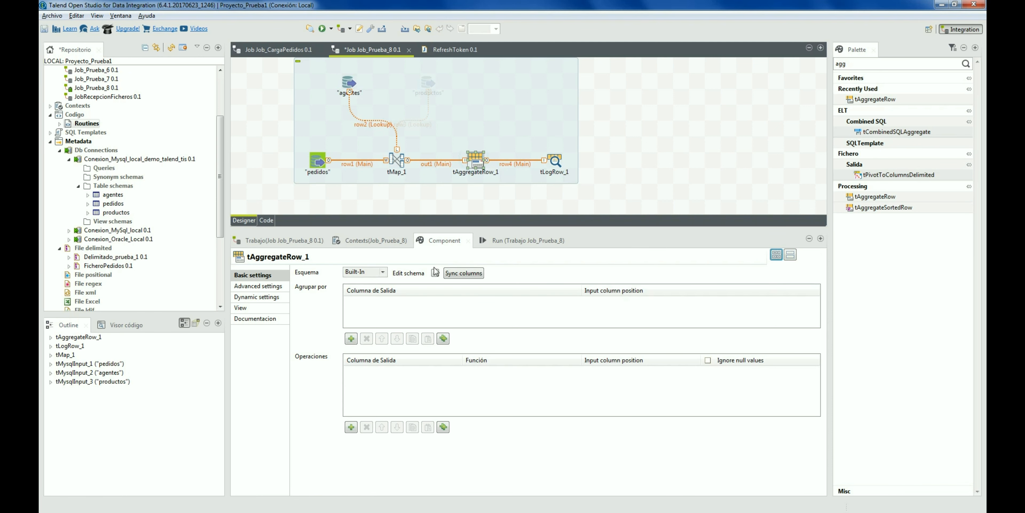
left_click(435, 273)
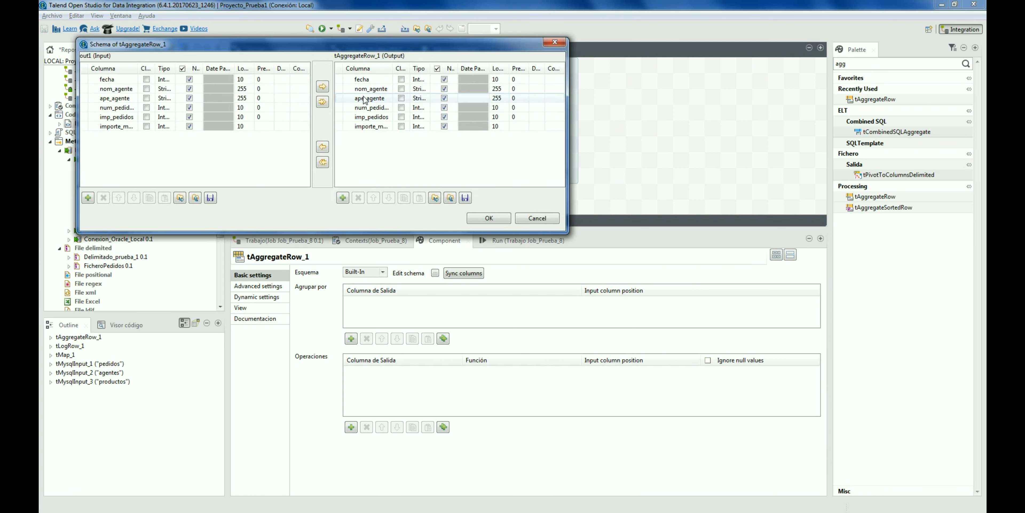
left_click(370, 80)
left_click(370, 100, "shift")
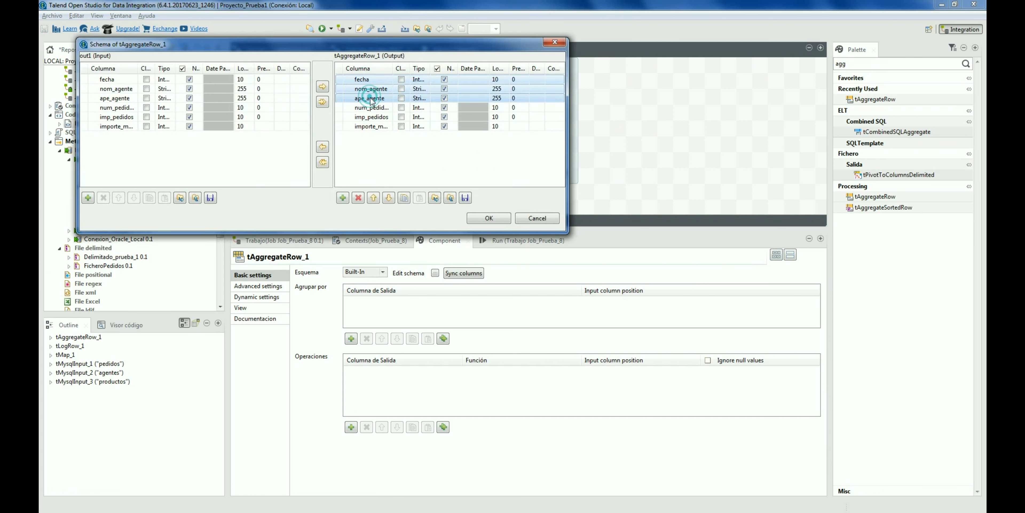
left_click(489, 219)
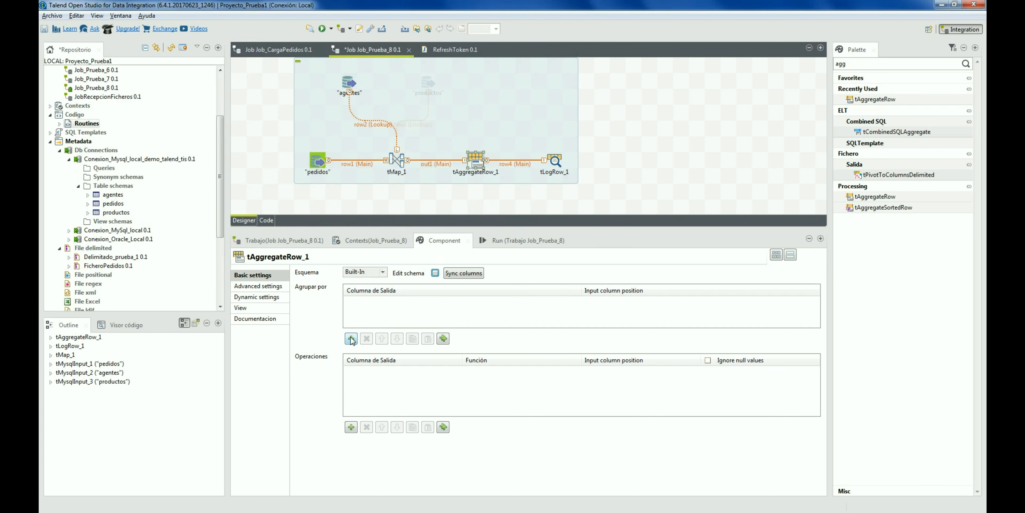
left_click(351, 339)
left_click(351, 338)
left_click(351, 339)
- Add operations for num_pedidos, imp_pedidos and importe_medio in tAggregateRow_1, and set num_pedidos and imp_pedidos to Suma
left_click(351, 427)
left_click(352, 427)
left_click(351, 427)
left_click(570, 371)
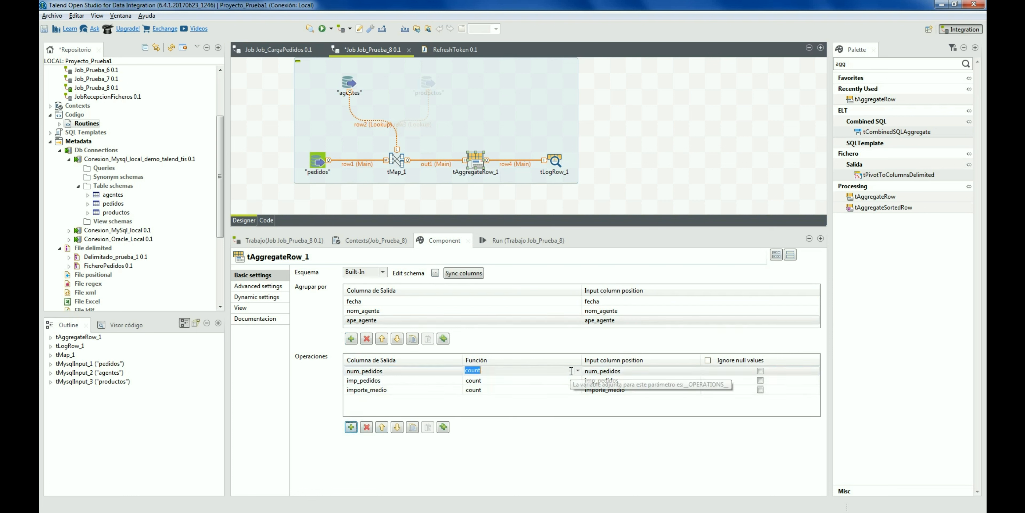
left_click(577, 370)
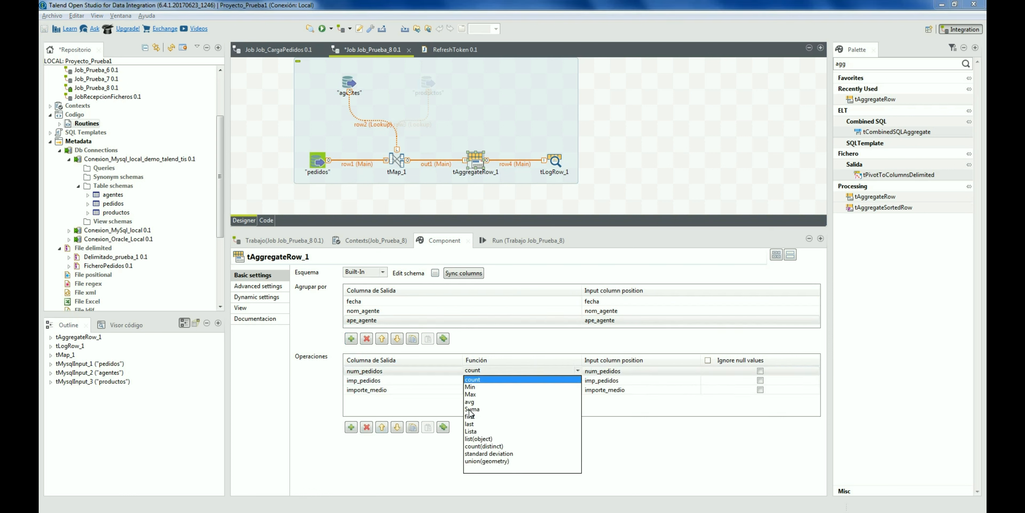
left_click(472, 408)
left_click(566, 380)
left_click(576, 380)
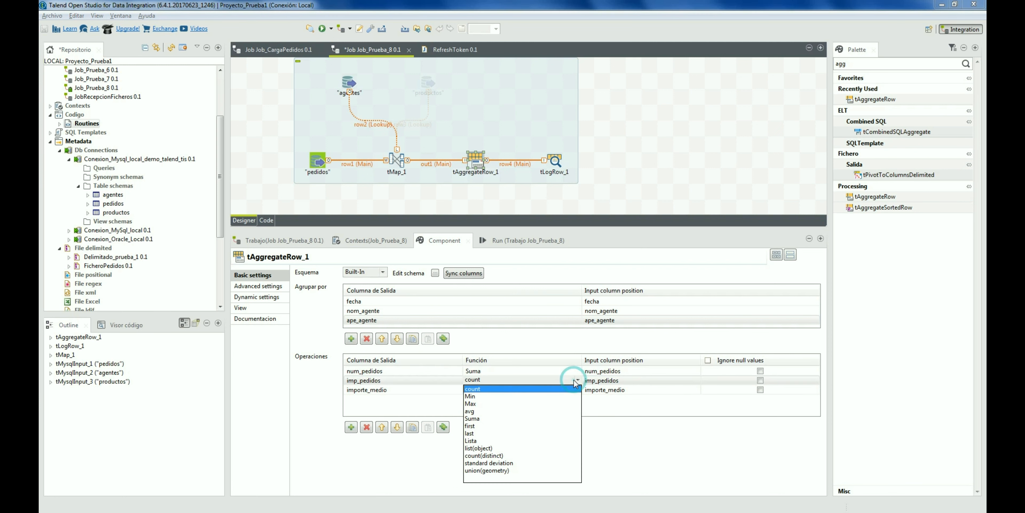
left_click(485, 419)
- Set the importe_medio operation to avg and run Job_Prueba_8
left_click(572, 389)
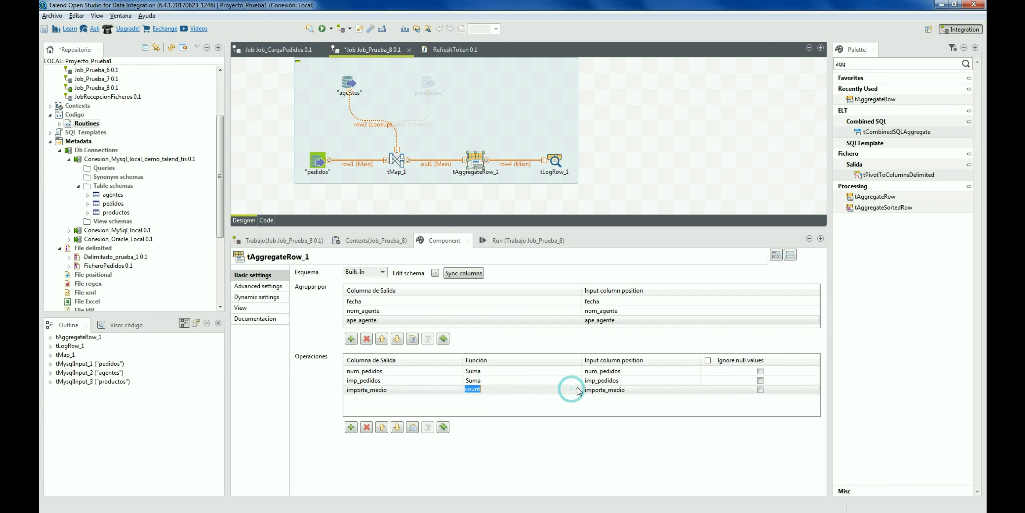
left_click(577, 390)
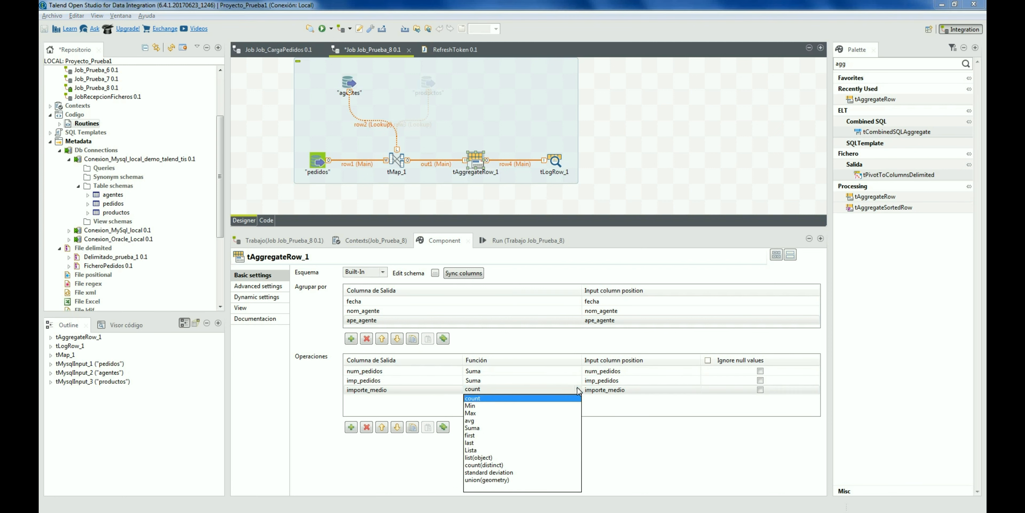
left_click(484, 420)
left_click(490, 409)
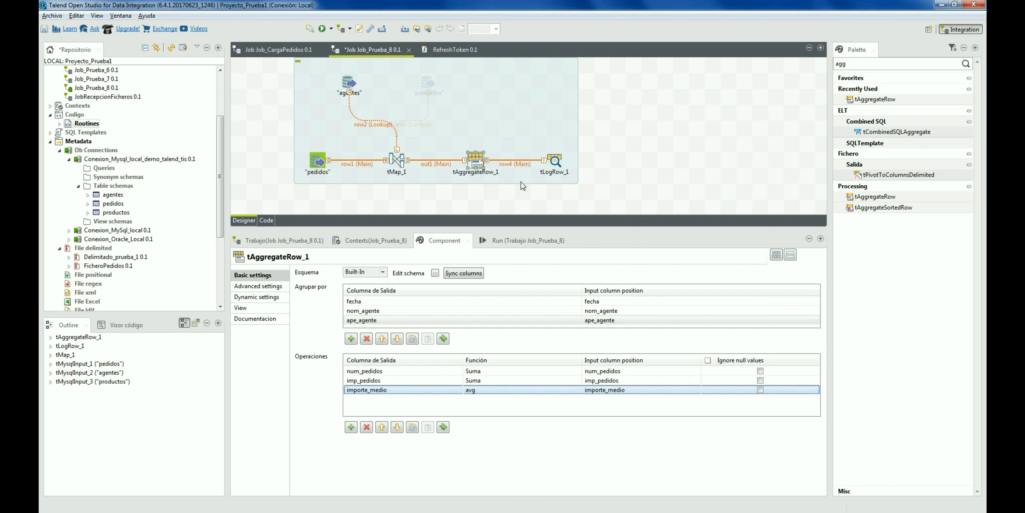
left_click(511, 241)
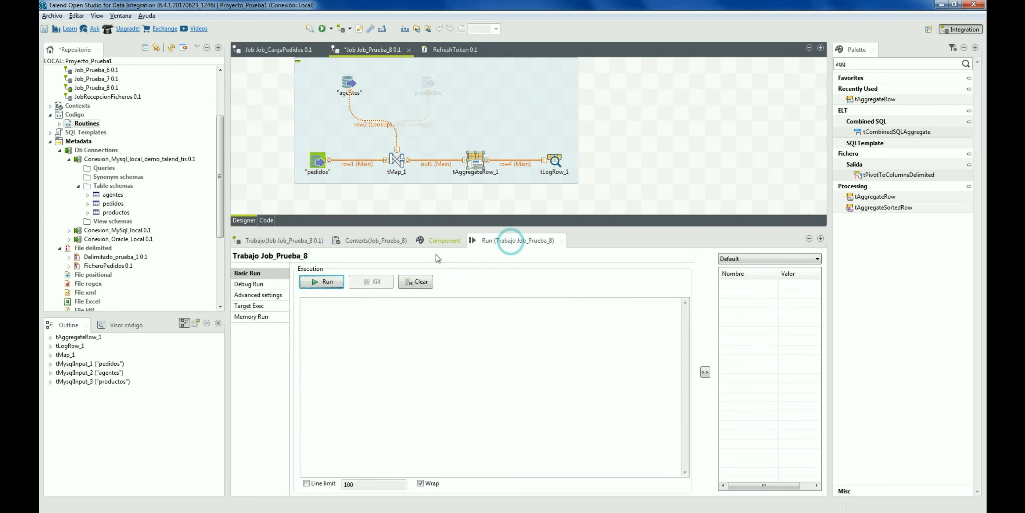
left_click(324, 281)
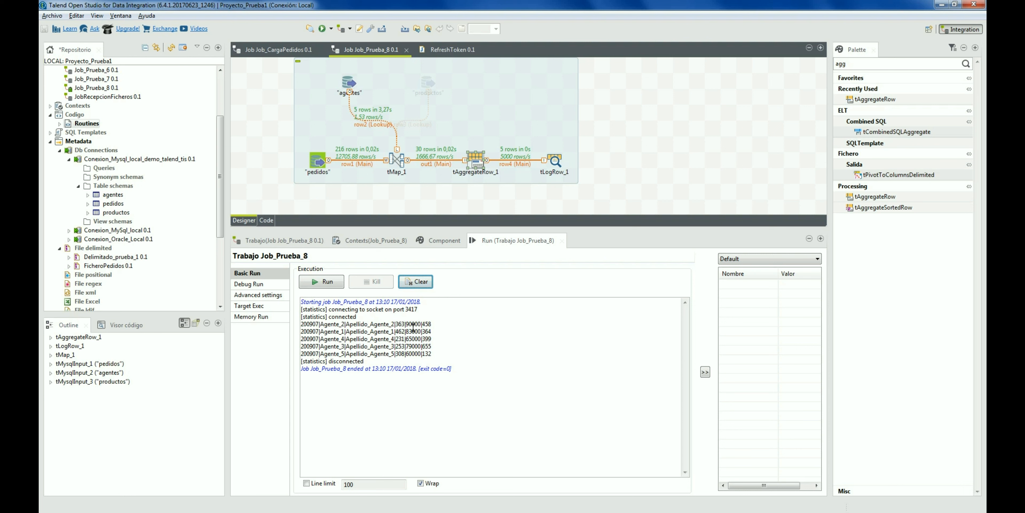
- Switch tLogRow_1 to Table mode, rerun the job and review the aggregated rows per agent
left_click(551, 166)
left_click(335, 306)
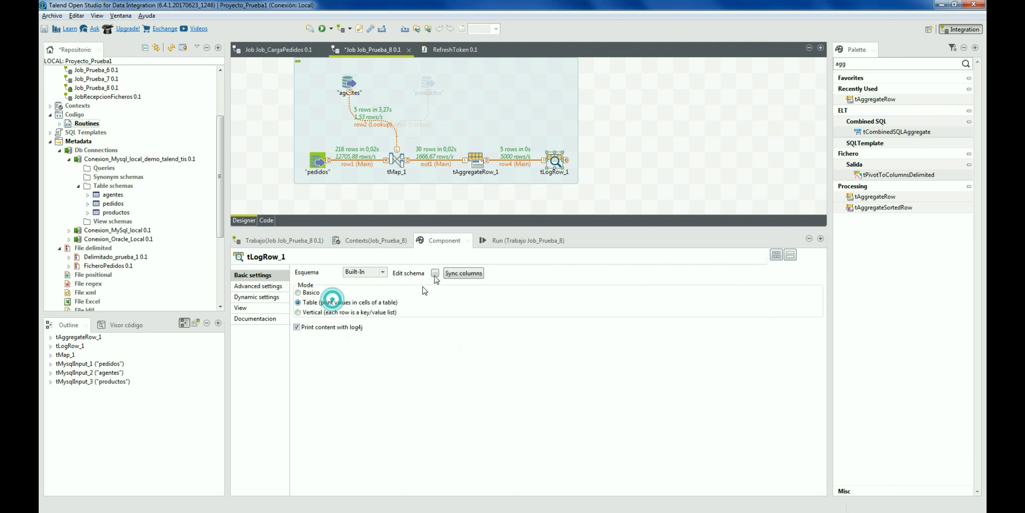
left_click(517, 241)
left_click(322, 281)
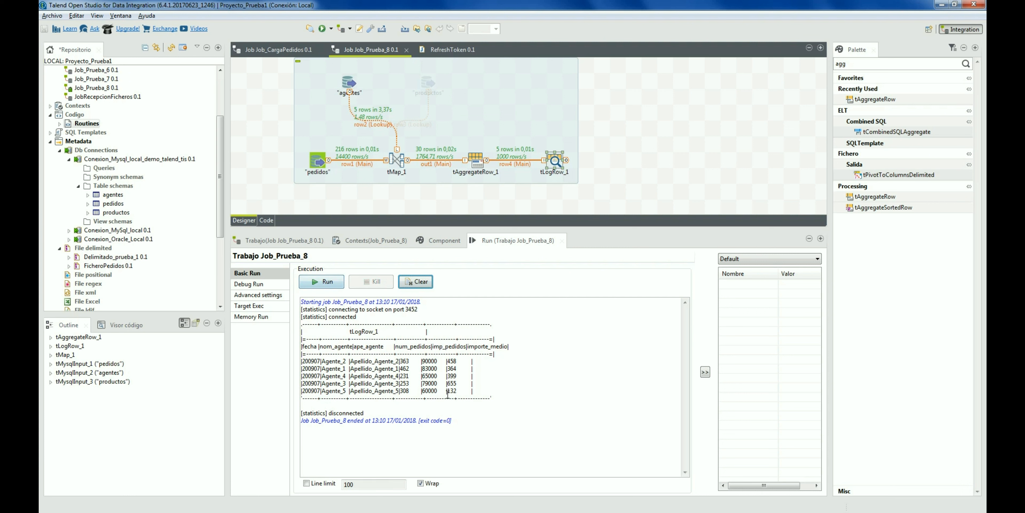
left_click_drag(486, 392, 301, 360)
left_click(394, 366)
- Search the palette for filter and insert a tFilterRow between pedidos and tMap_1
left_click(882, 64)
type("filter")
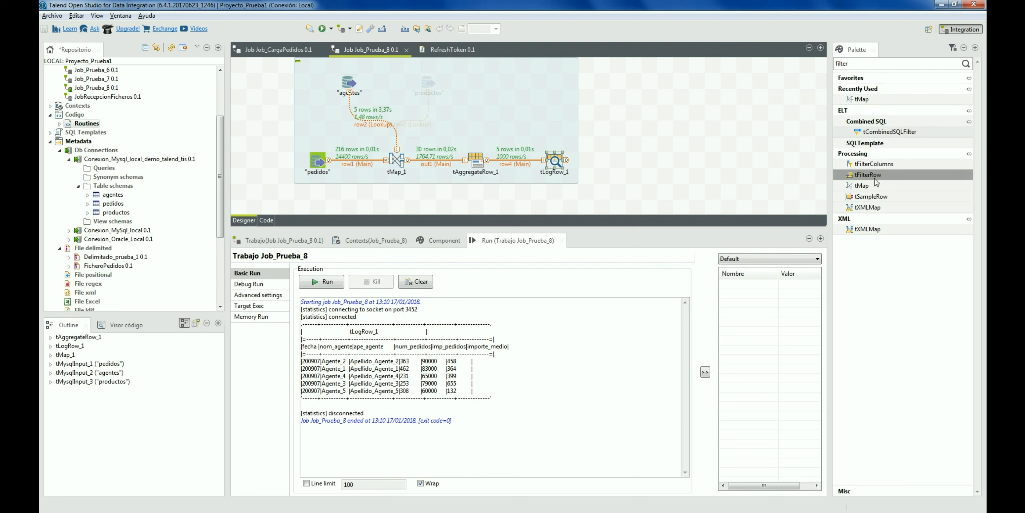
left_click_drag(876, 177, 367, 165)
- Add a condition to tFilterRow_1 requiring id_agente == 1
double_click(367, 165)
left_click(352, 350)
left_click(440, 313)
left_click(458, 313)
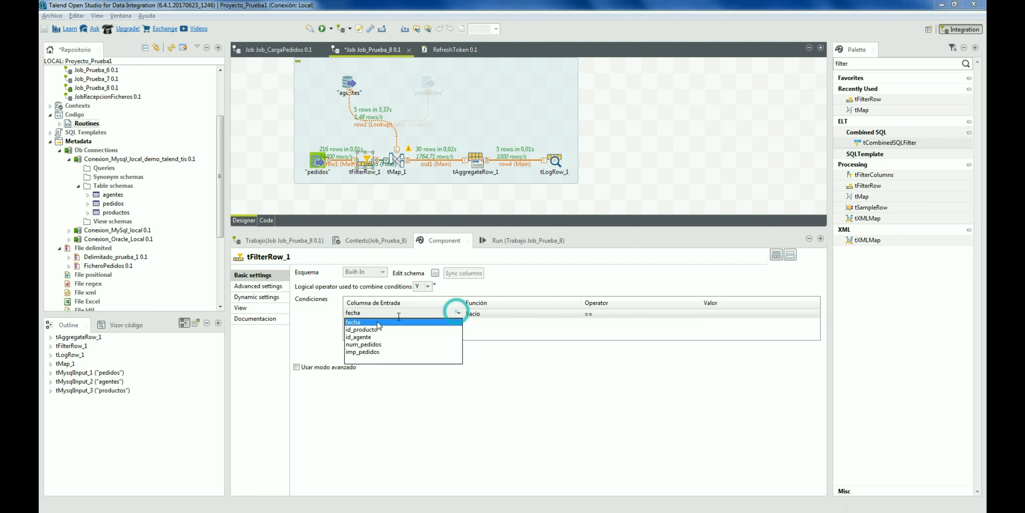
left_click(360, 337)
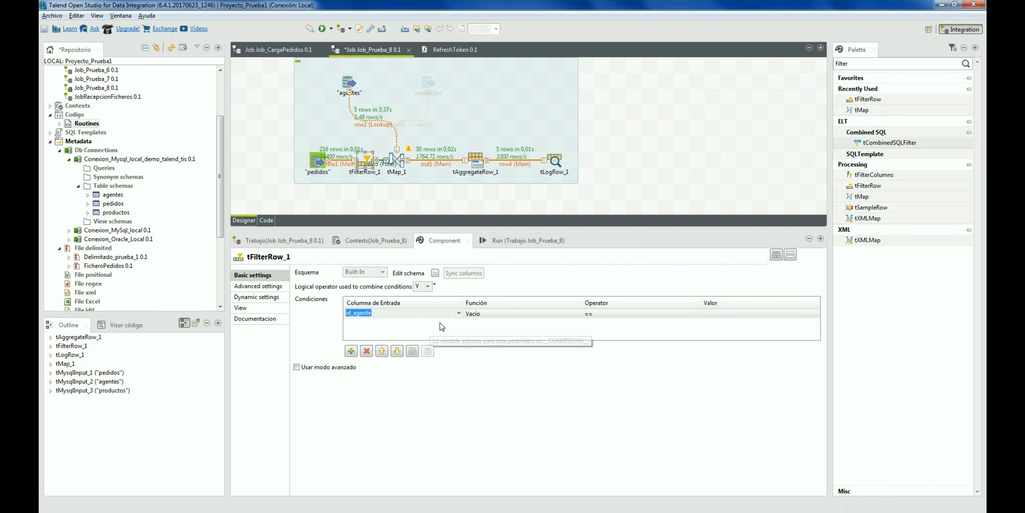
left_click(678, 322)
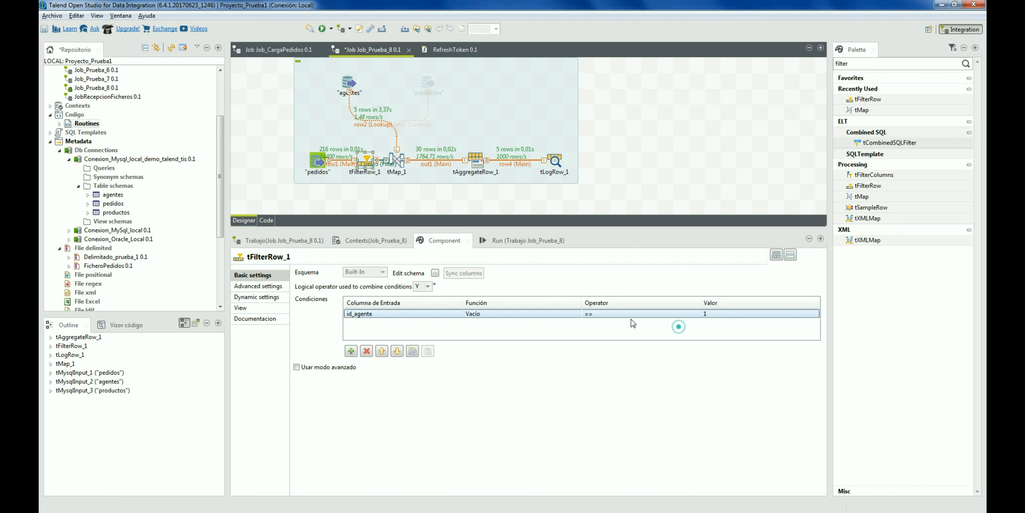
- Clear the console and rerun Job_Prueba_8 with the agent filter in place
right_click(514, 240)
left_click(416, 282)
left_click(321, 281)
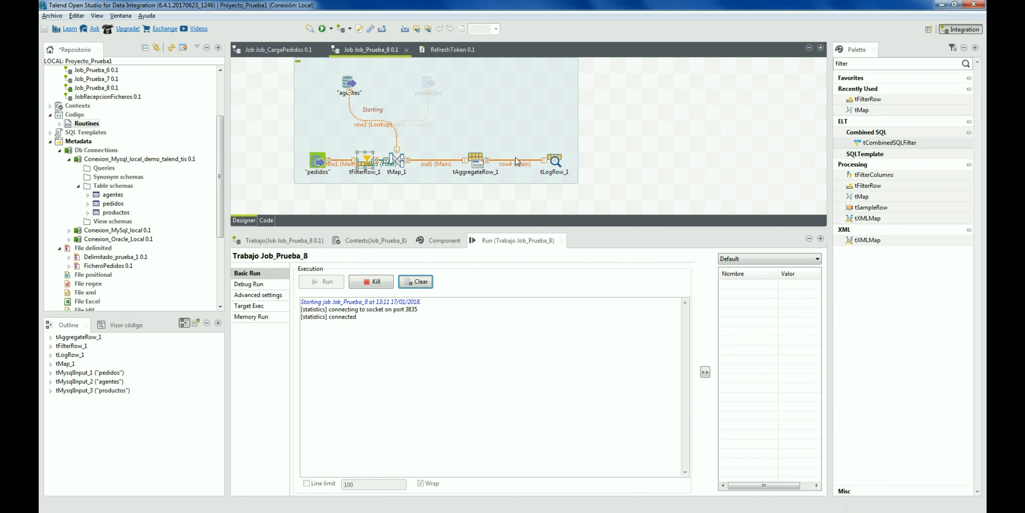
- Search the palette for sort components and clear the console
double_click(860, 63)
type("sort")
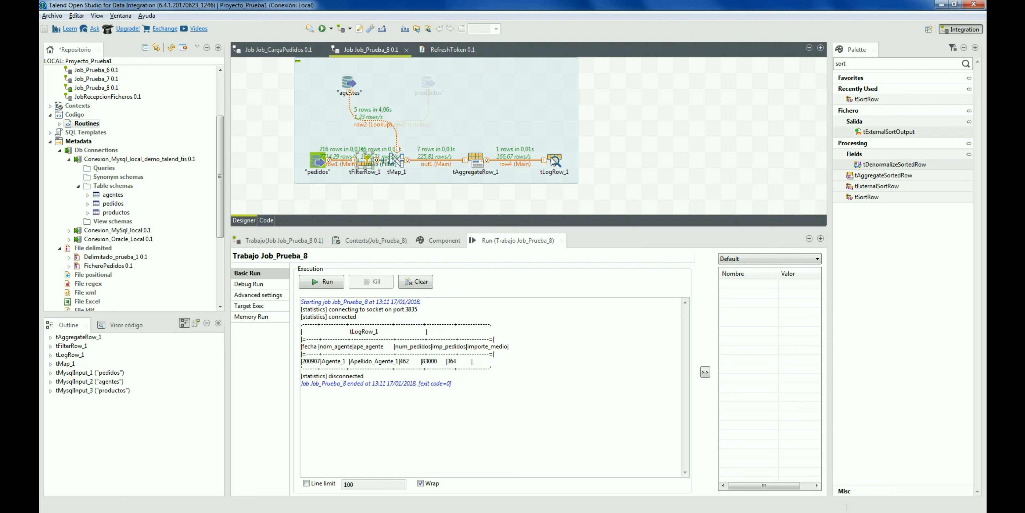
left_click(413, 283)
left_click(687, 167)
- Spread out the agentes, pedidos, tFilterRow_1, tAggregateRow_1 and tLogRow_1 components to make room around tMap_1
left_click_drag(346, 83, 359, 59)
left_click_drag(319, 161, 287, 161)
left_click(367, 159)
left_click_drag(367, 159, 335, 160)
left_click(611, 159)
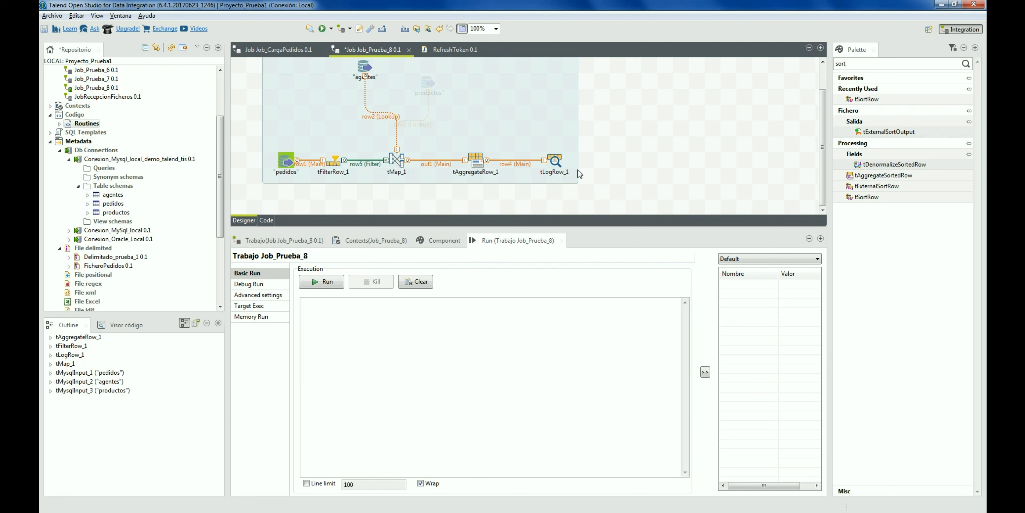
left_click_drag(555, 161, 602, 161)
left_click_drag(481, 166, 545, 167)
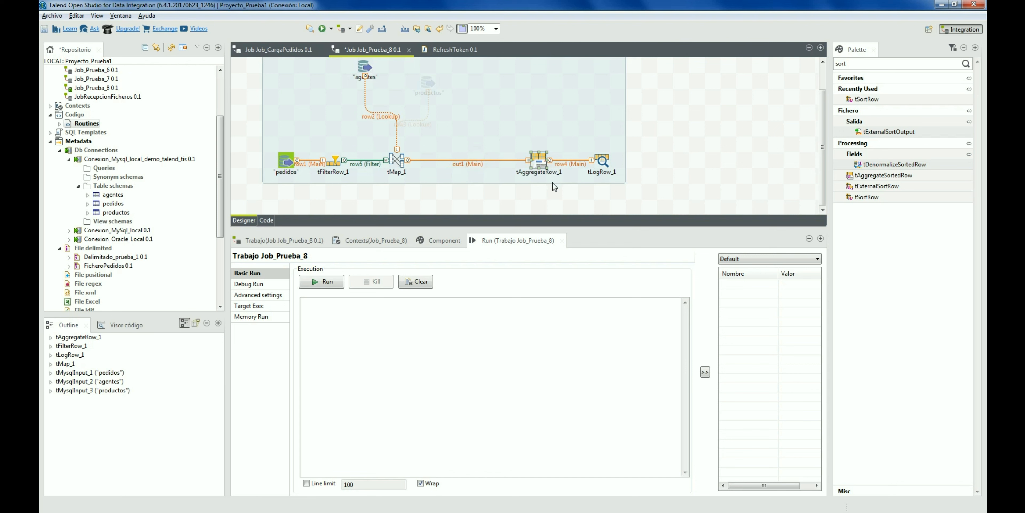
- Open the tAggregateRow_1 settings and search the palette for agg to look up tAggregateSortedRow
double_click(538, 160)
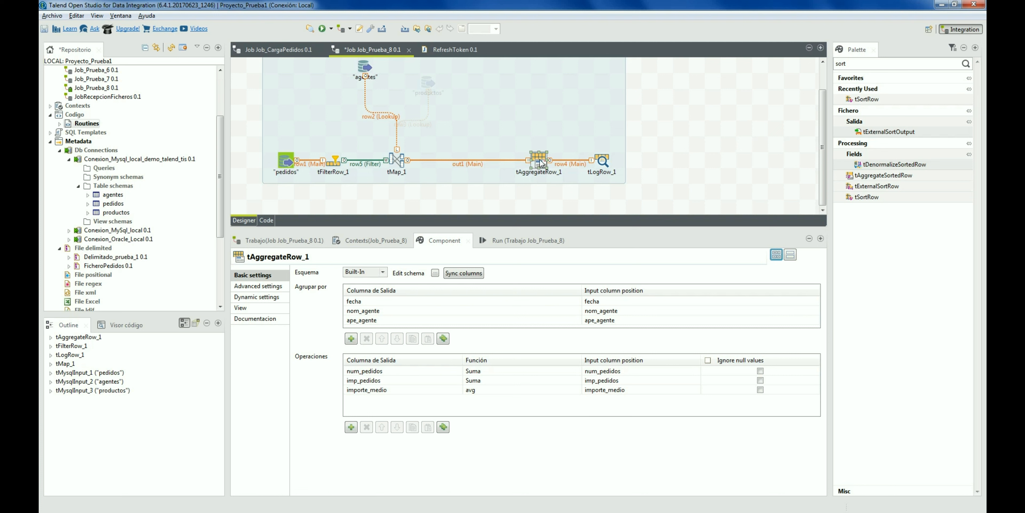
double_click(861, 64)
type("agg")
key("Return")
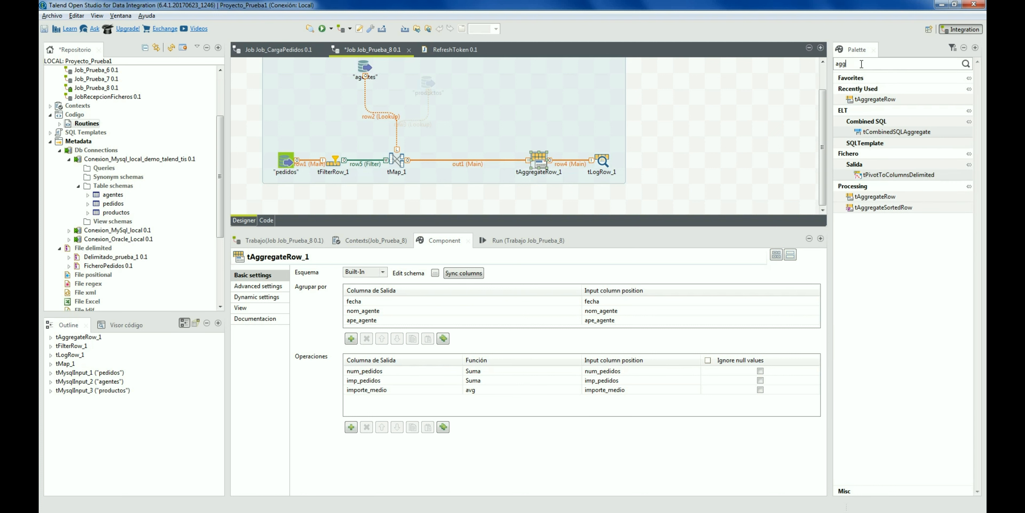
mouse_move(876, 209)
- Return to the job's run view and enlarge the design area so the whole subjob fits
left_click(514, 240)
left_click(612, 197)
left_click_drag(506, 230, 504, 282)
left_click(492, 160)
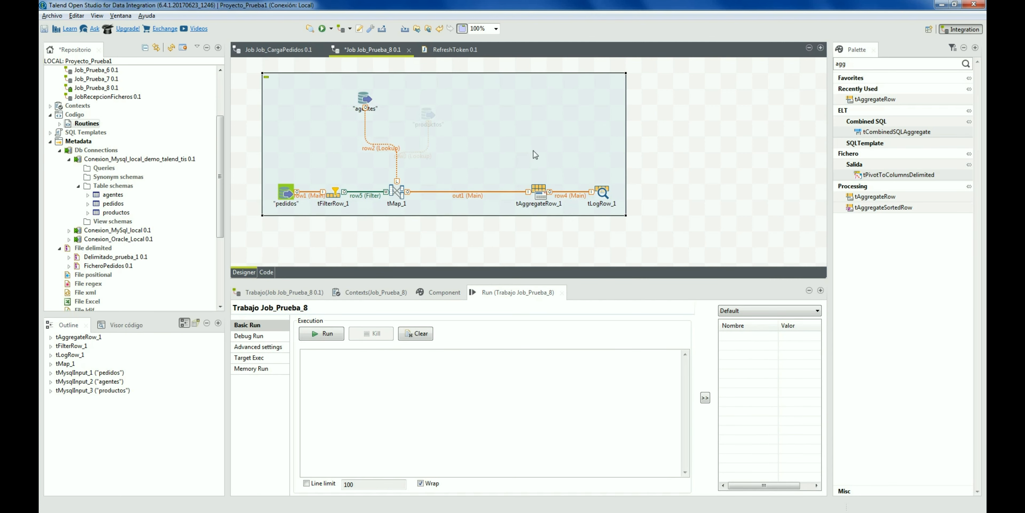